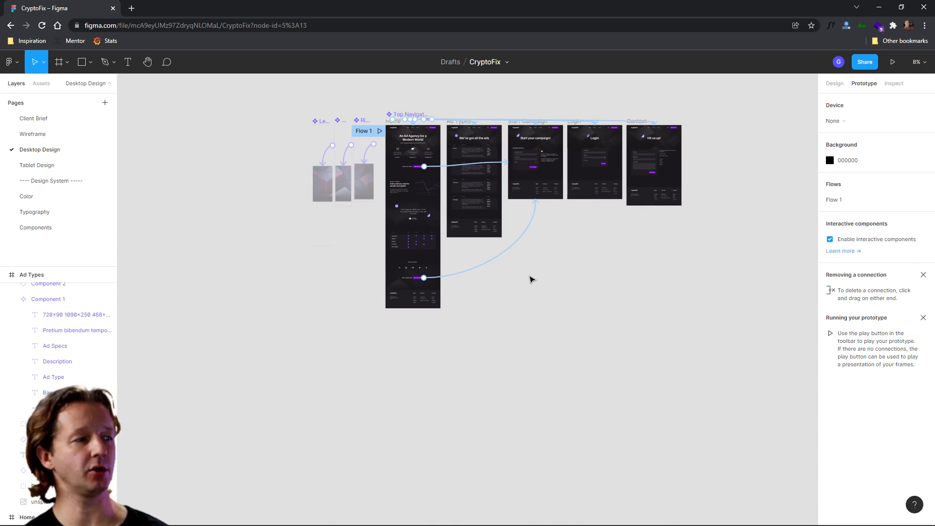
# - Add a new page named "Mobile Design" and move it below Tablet Design in the page list
pyautogui.click(105, 103)
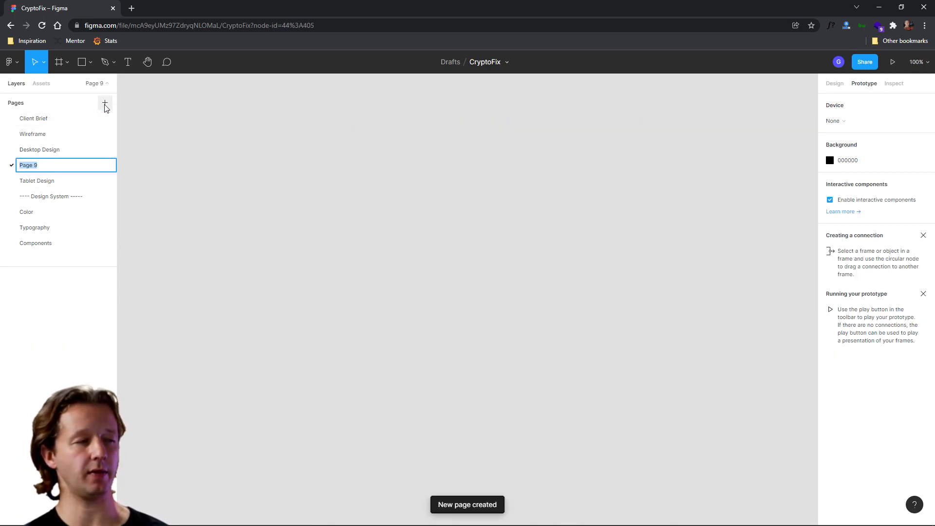
pyautogui.write('Mobile Design')
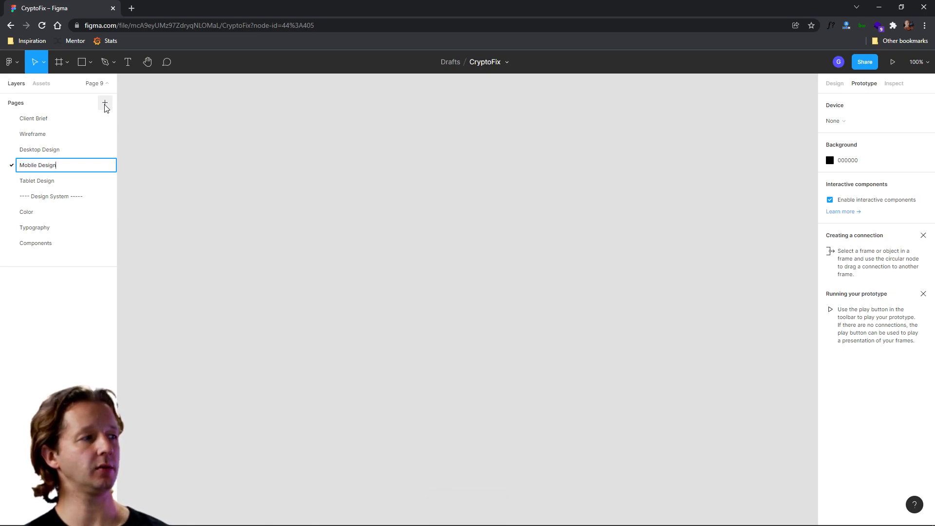
pyautogui.press('Return')
pyautogui.moveTo(63, 162); pyautogui.dragTo(64, 182)
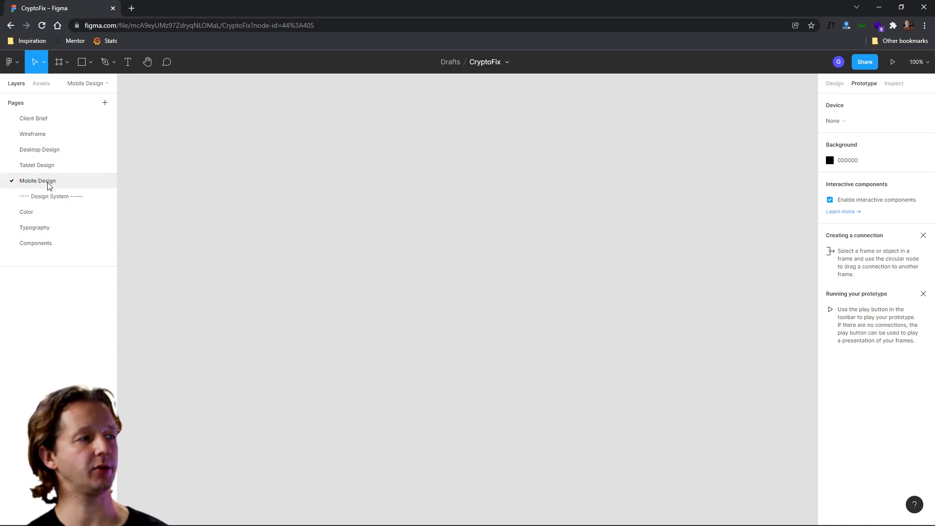
# - Copy the Home frame from the Tablet Design page and paste it onto the Mobile Design page
pyautogui.click(39, 166)
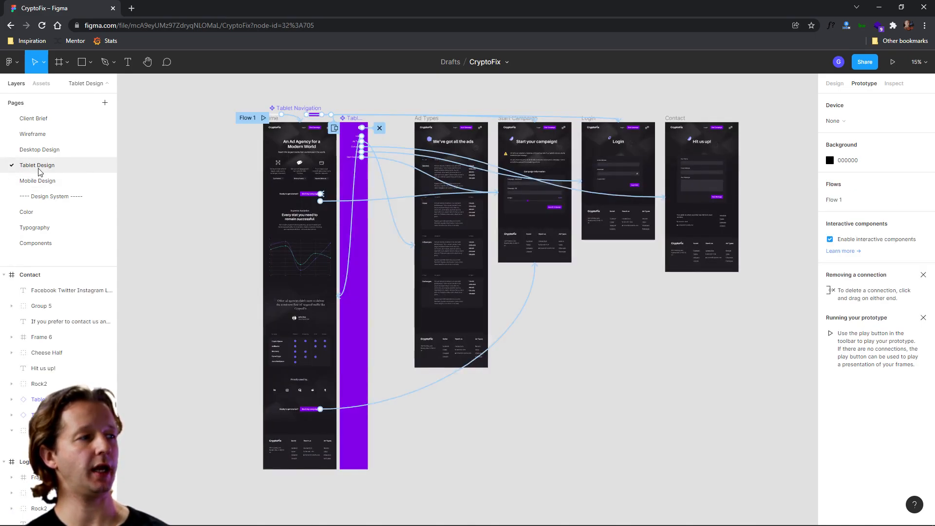
pyautogui.scroll(5, 277, 122)
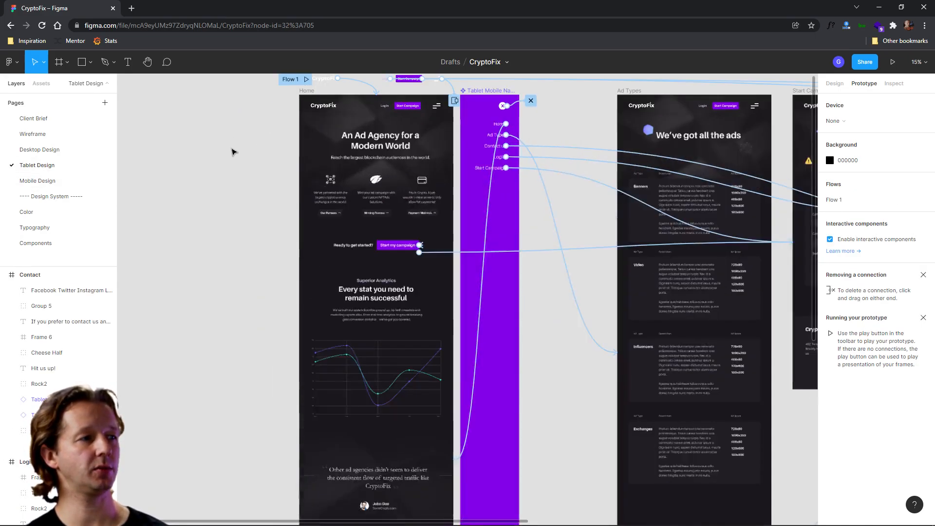
pyautogui.scroll(2, 259, 159)
pyautogui.scroll(3, 278, 236)
pyautogui.click(300, 187)
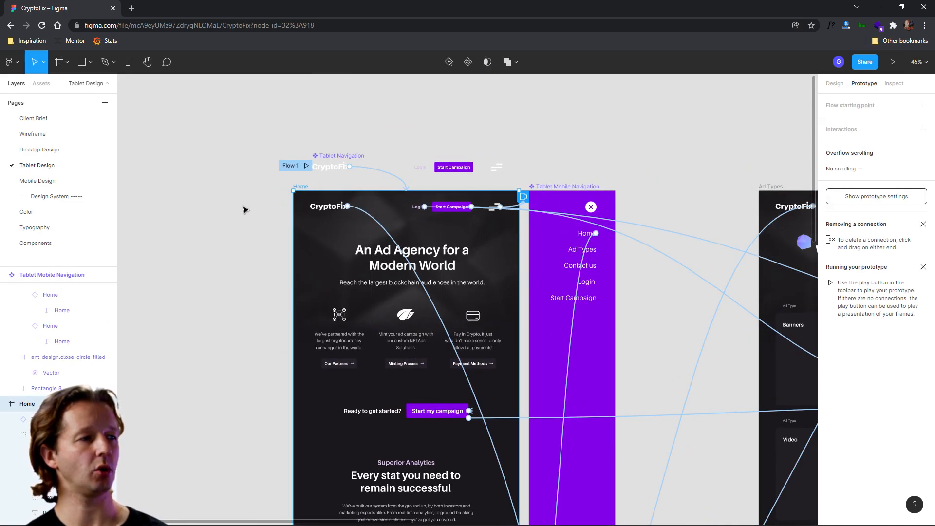
pyautogui.click(36, 181)
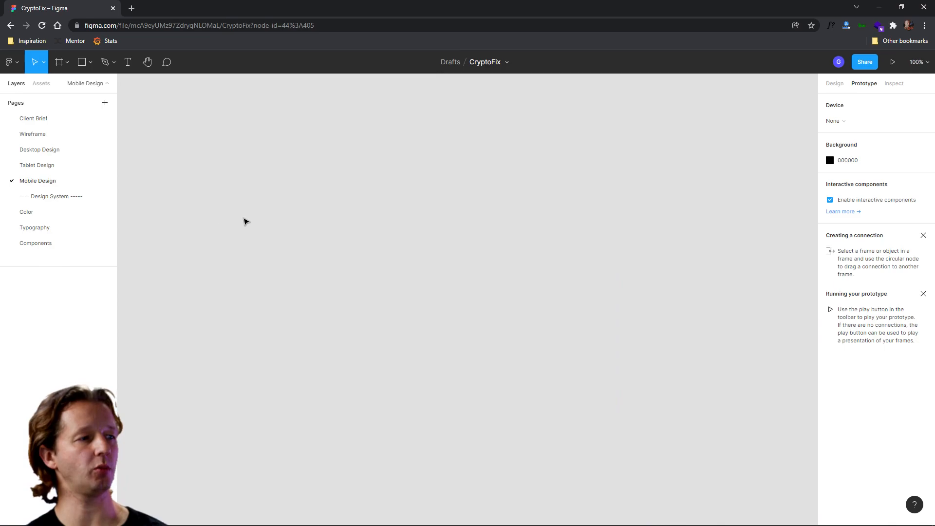
pyautogui.hotkey('ctrl', 'v')
pyautogui.moveTo(385, 187); pyautogui.dragTo(215, 260)
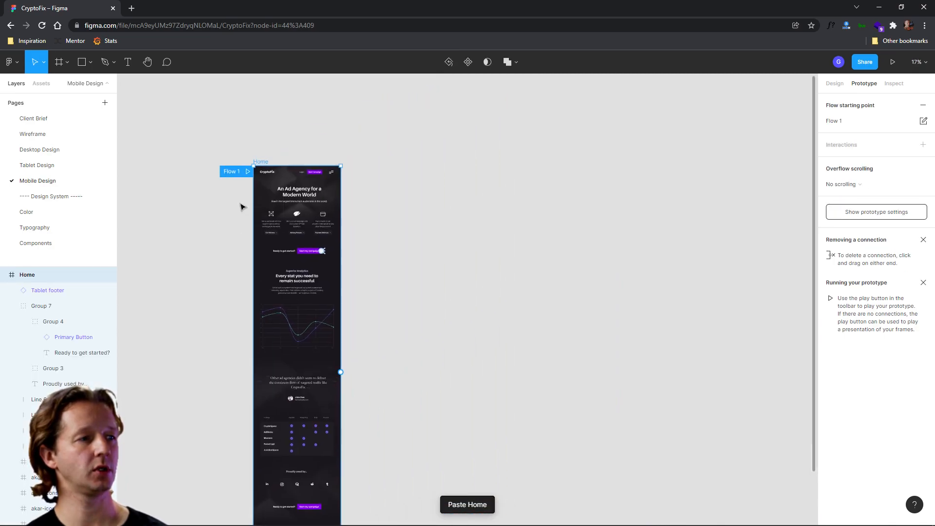
pyautogui.click(492, 156)
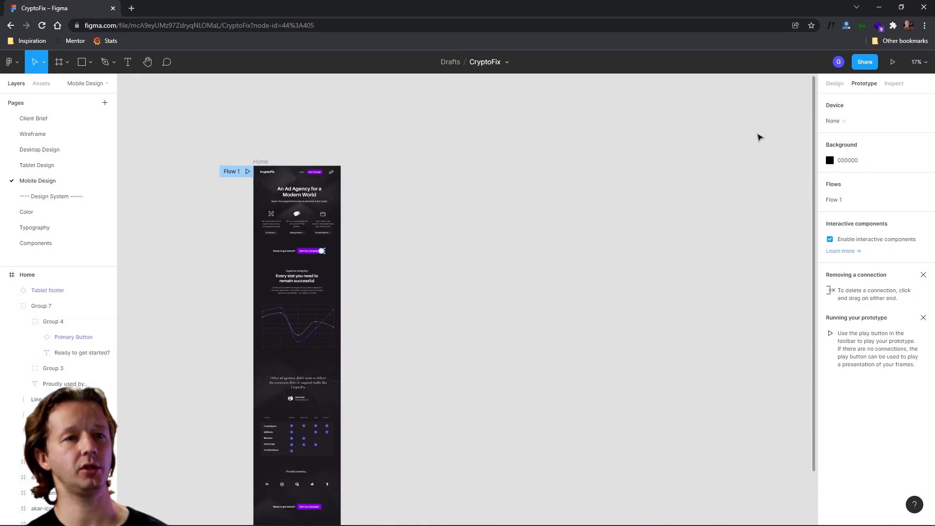
# - Create an iPhone 13 Pro Max frame and place it beside the pasted Home frame
pyautogui.click(59, 62)
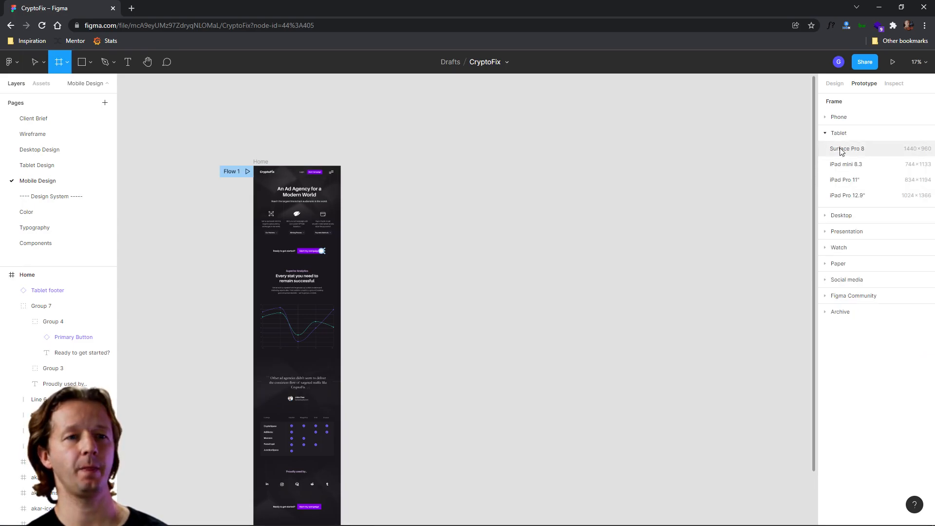
pyautogui.click(852, 132)
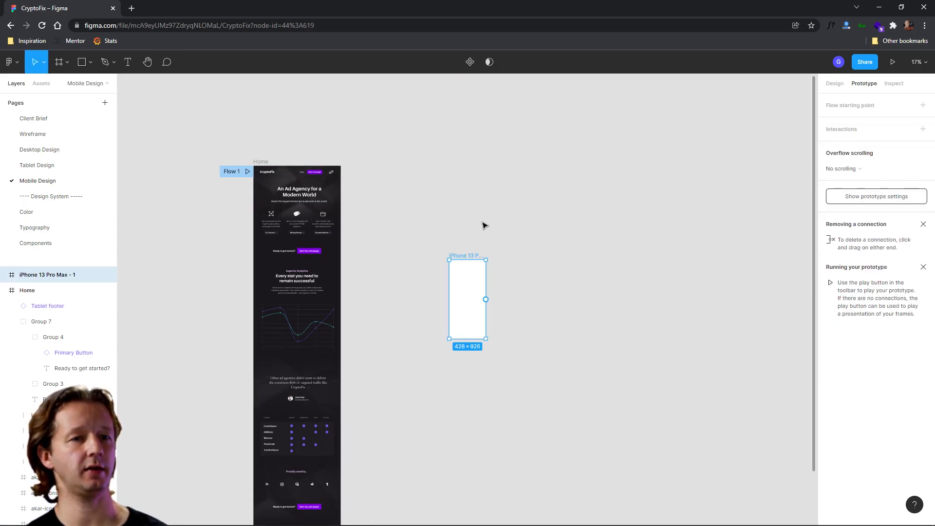
pyautogui.moveTo(469, 257); pyautogui.dragTo(386, 163)
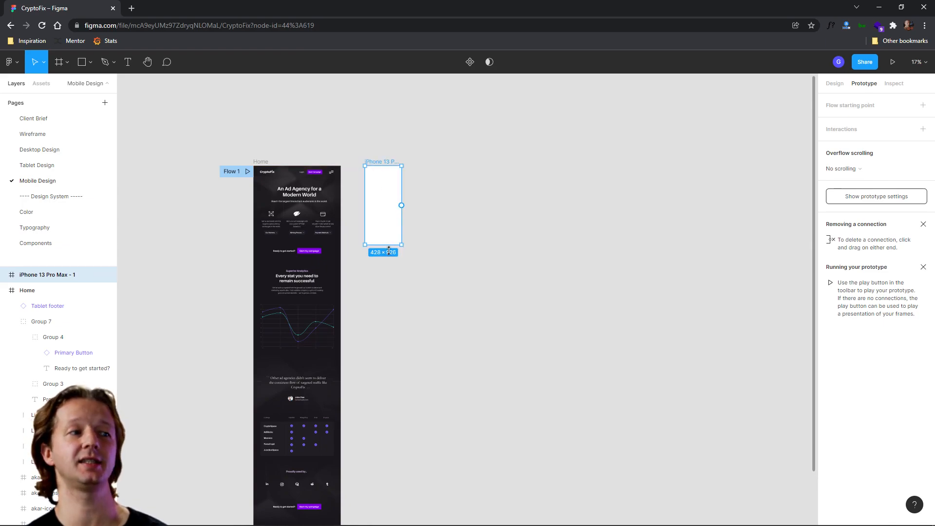
# - Stretch the iPhone frame's height to about 4841 px to match the Home frame
pyautogui.moveTo(389, 250); pyautogui.dragTo(392, 490)
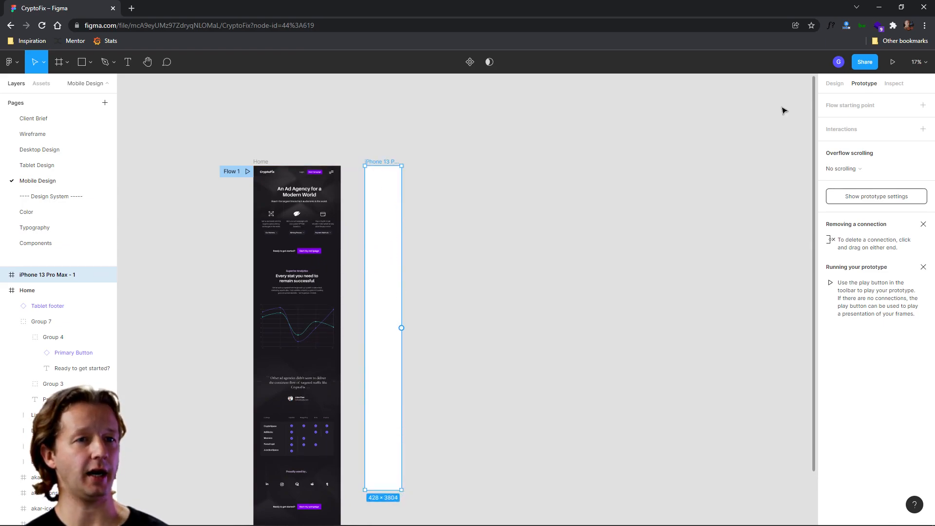
pyautogui.click(835, 83)
pyautogui.click(471, 307)
pyautogui.scroll(-3, 468, 292)
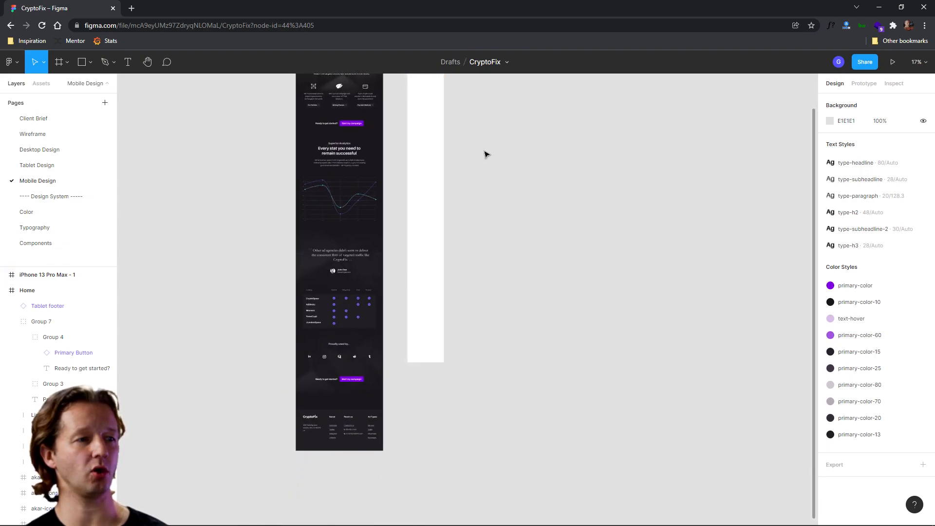
pyautogui.scroll(-2, 565, 166)
pyautogui.scroll(2, 497, 185)
pyautogui.hscroll(-2, 496, 185)
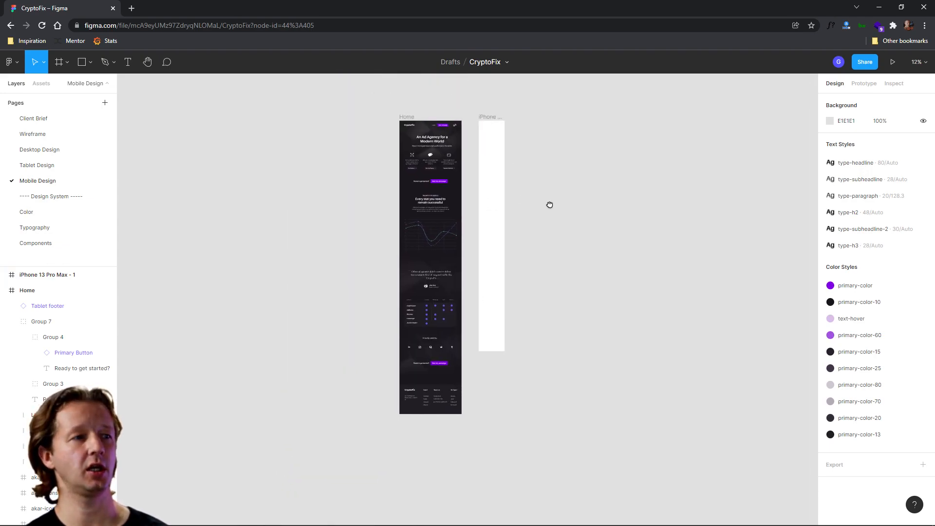
pyautogui.click(489, 118)
pyautogui.moveTo(498, 350); pyautogui.dragTo(497, 414)
pyautogui.click(579, 235)
# - Fill the iPhone frame with the primary-color-10 color style
pyautogui.scroll(8, 478, 150)
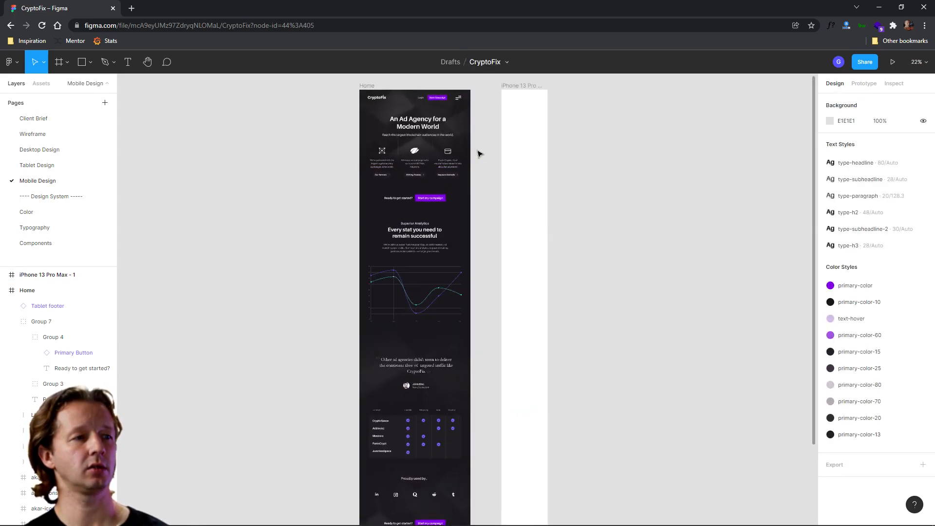
pyautogui.moveTo(481, 150); pyautogui.dragTo(564, 268)
pyautogui.scroll(1, 574, 245)
pyautogui.moveTo(602, 243); pyautogui.dragTo(575, 222)
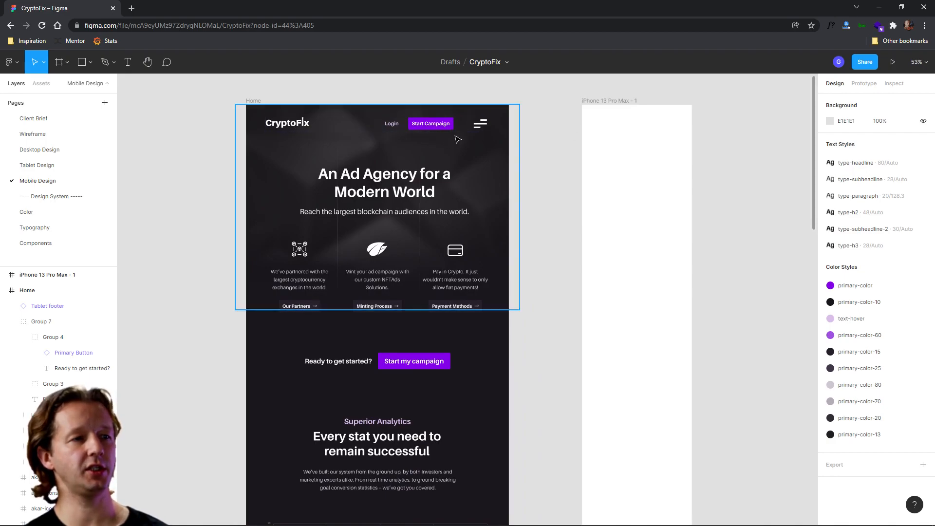
pyautogui.click(255, 101)
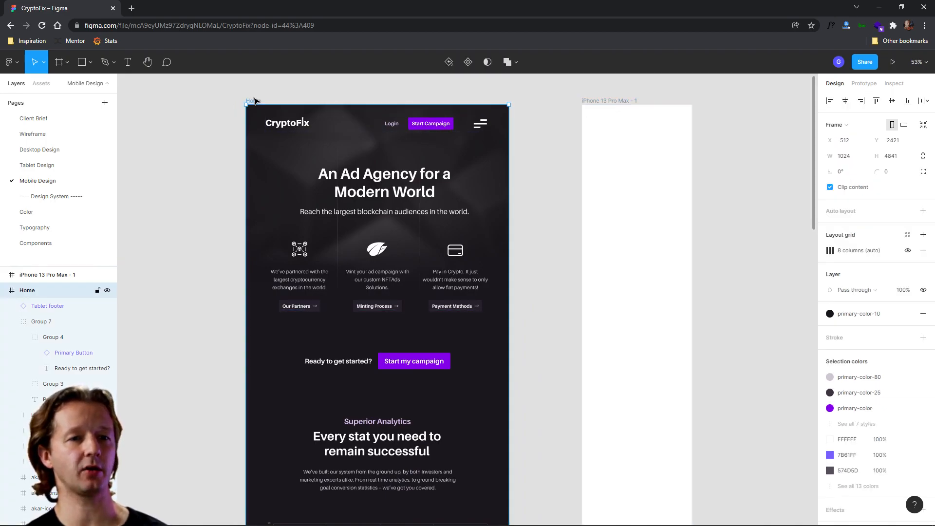
pyautogui.click(596, 100)
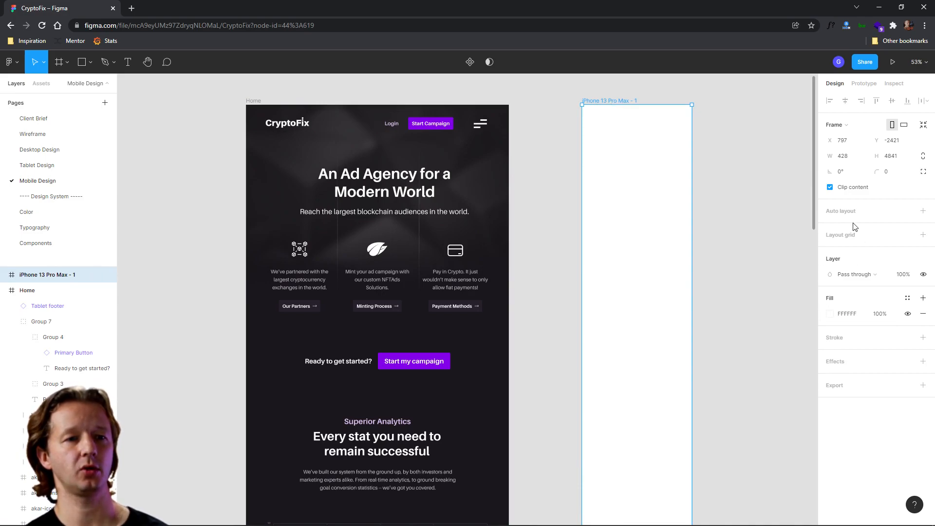
pyautogui.click(908, 298)
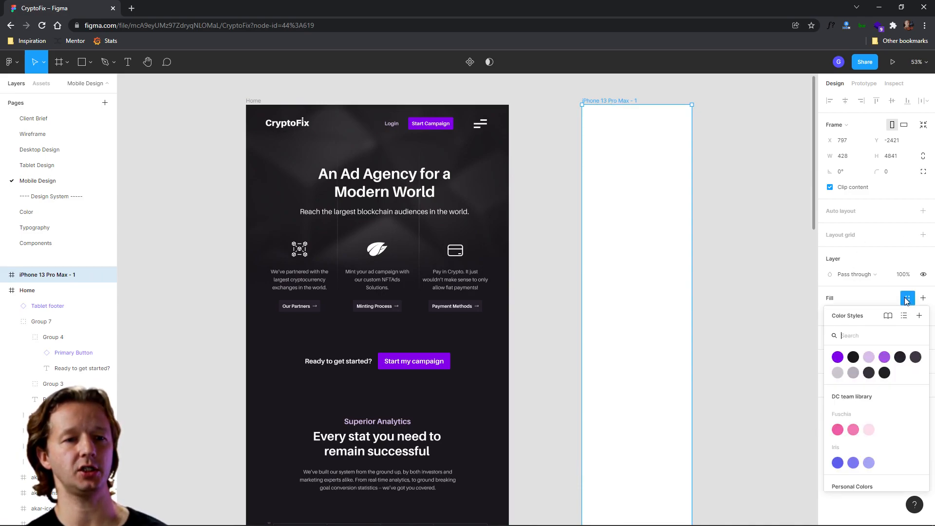
pyautogui.click(854, 358)
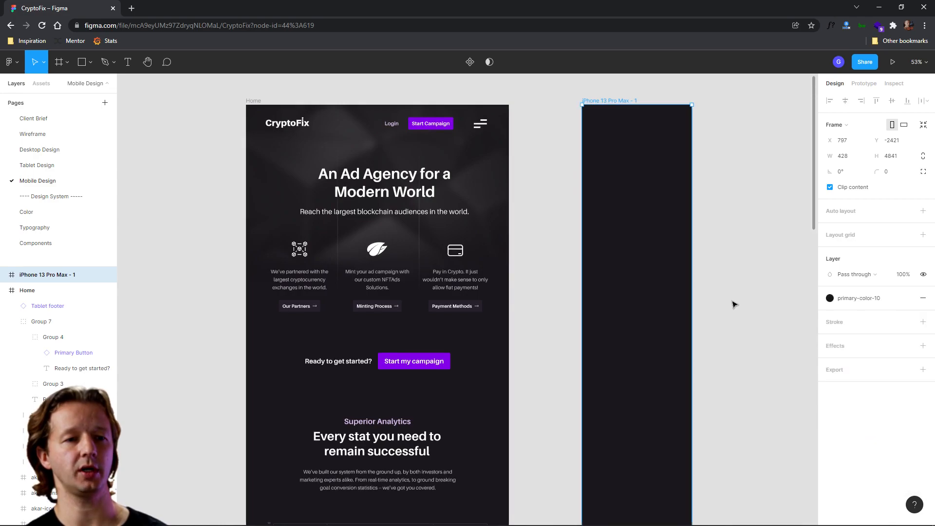
# - Duplicate the Home frame's hero background group onto the iPhone frame
pyautogui.click(722, 200)
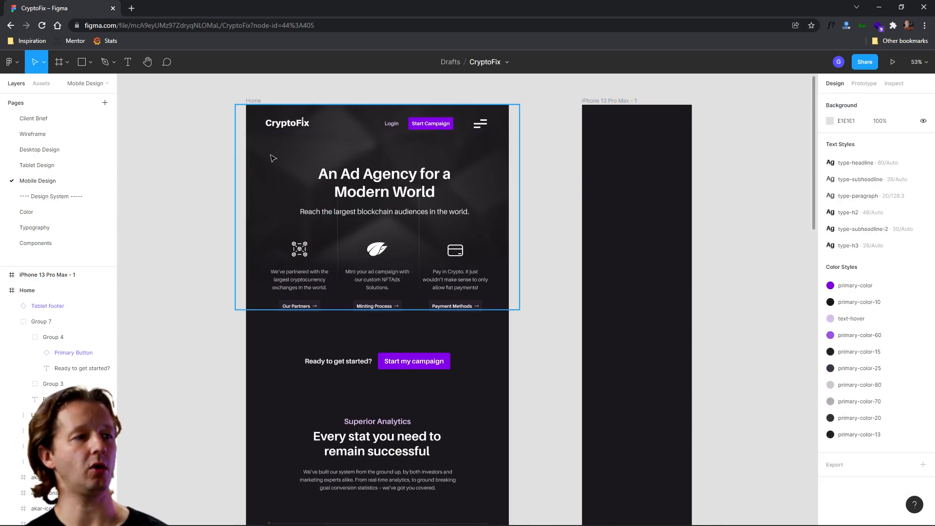
pyautogui.click(277, 171)
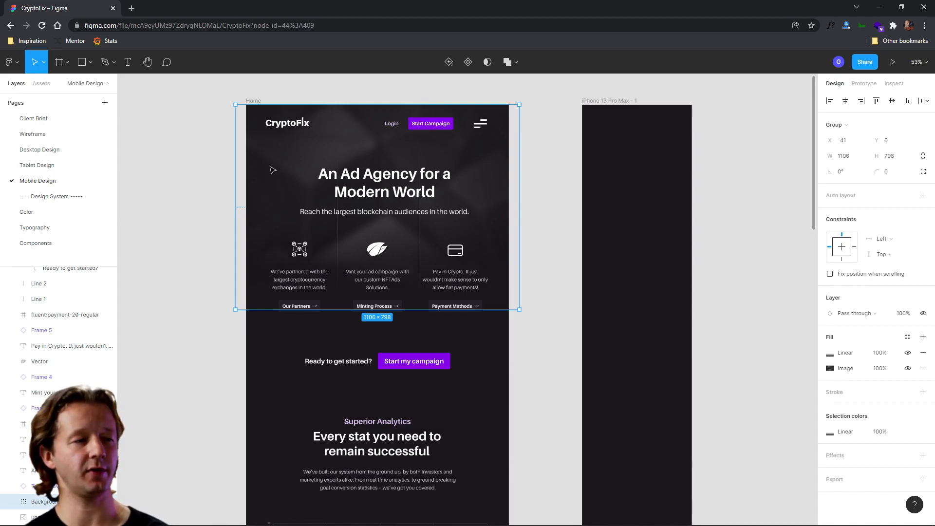
pyautogui.moveTo(288, 169); pyautogui.dragTo(551, 171)
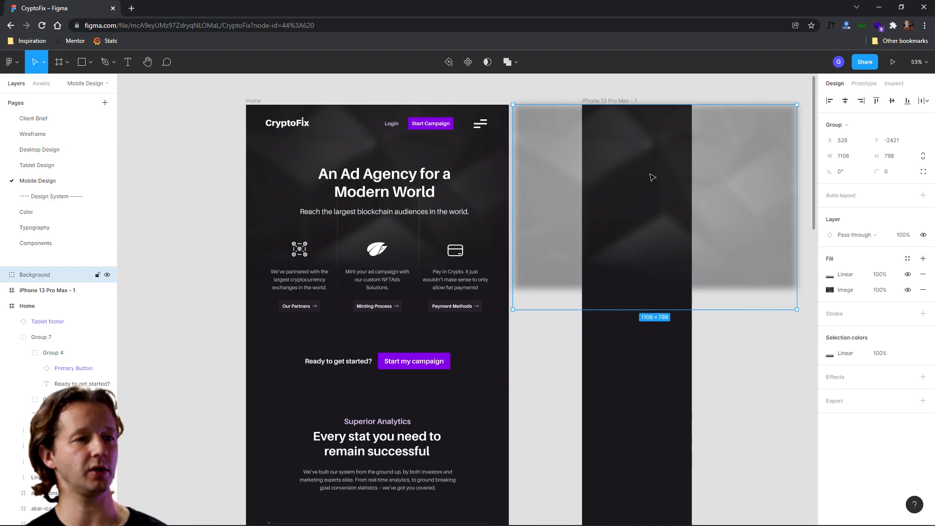
# - Ungroup the copied background and delete its extra layers, keeping the blurred image
pyautogui.rightClick(650, 177)
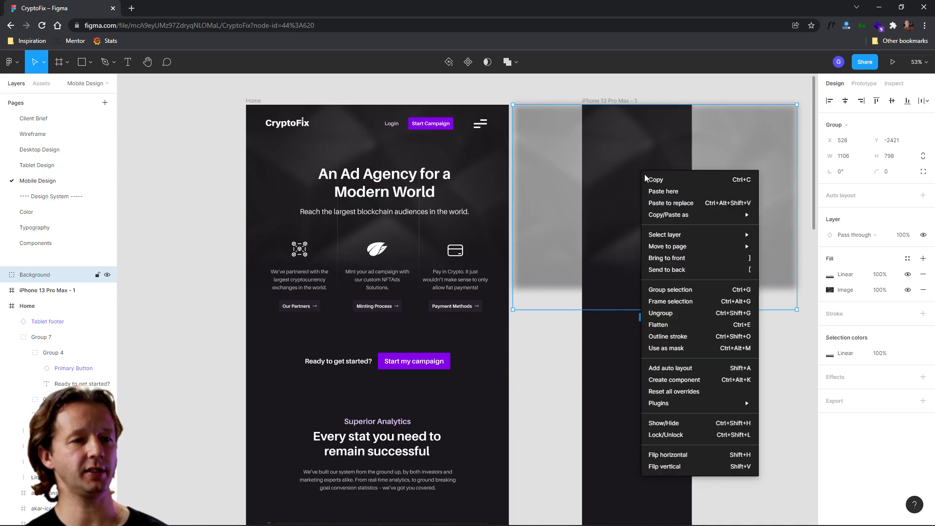
pyautogui.click(660, 313)
pyautogui.click(595, 216)
pyautogui.click(607, 250)
pyautogui.click(610, 254)
pyautogui.press('Delete')
pyautogui.click(642, 240)
pyautogui.press('Delete')
pyautogui.click(710, 229)
pyautogui.press('Delete')
# - Shift the blurred Unsplash image left and nest it inside the iPhone frame in the layers list
pyautogui.click(646, 211)
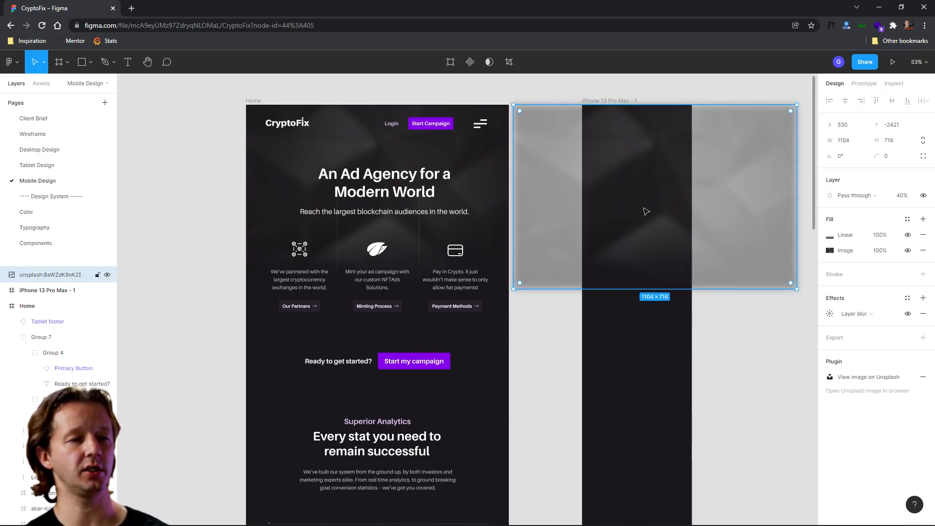
pyautogui.rightClick(644, 210)
pyautogui.click(628, 209)
pyautogui.moveTo(670, 203); pyautogui.dragTo(659, 203)
pyautogui.click(651, 367)
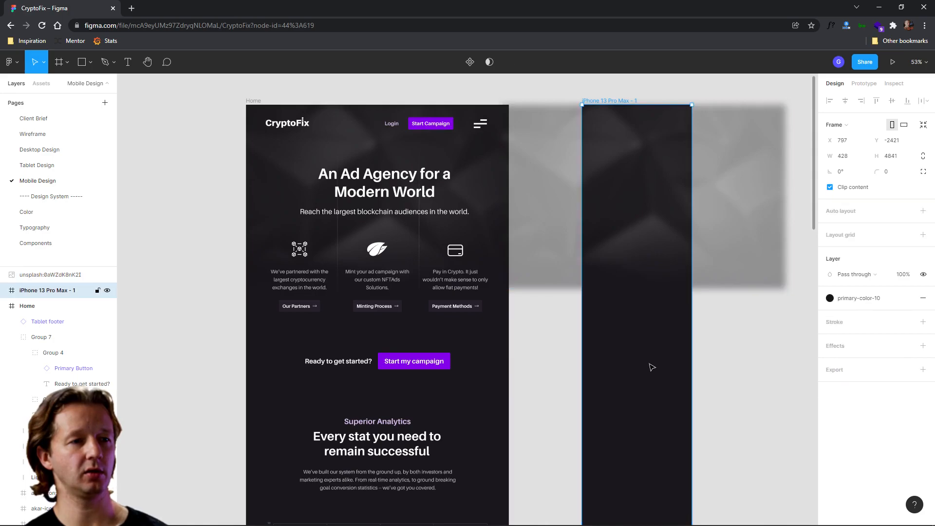
pyautogui.click(643, 235)
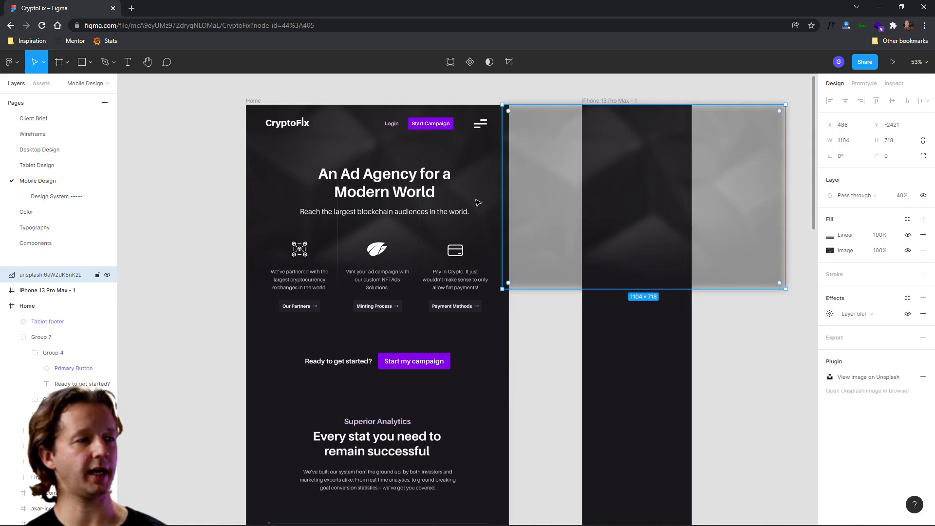
pyautogui.moveTo(70, 276); pyautogui.dragTo(62, 294)
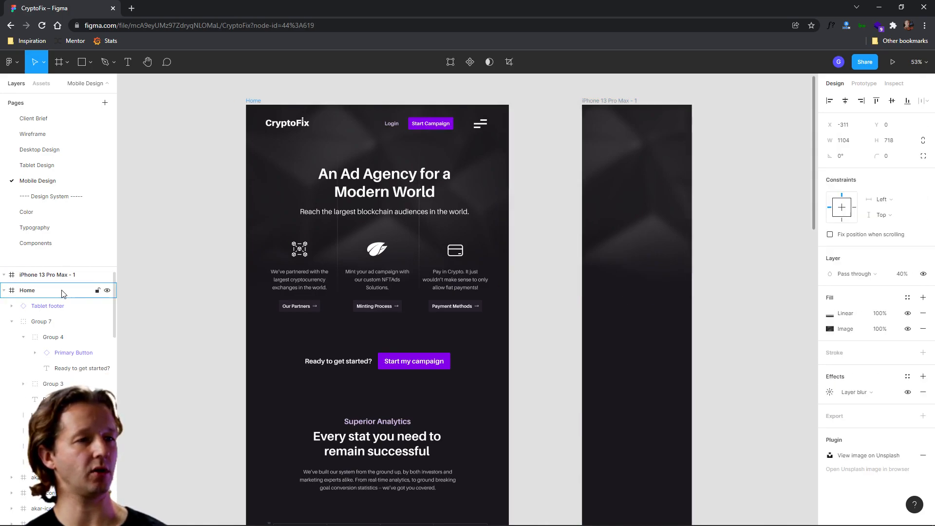
# - Rename the iPhone frame as "Home"
pyautogui.click(614, 101)
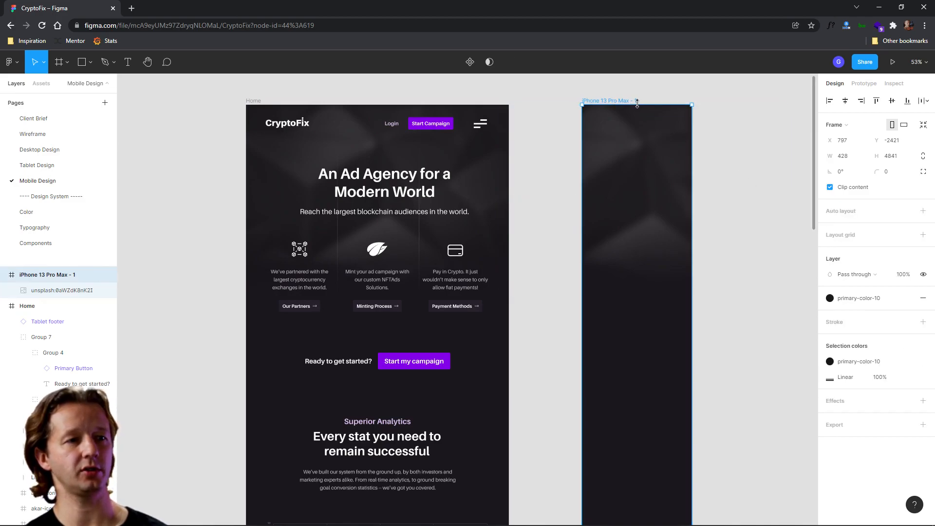
pyautogui.doubleClick(628, 100)
pyautogui.write('Home')
pyautogui.press('Return')
pyautogui.click(628, 101)
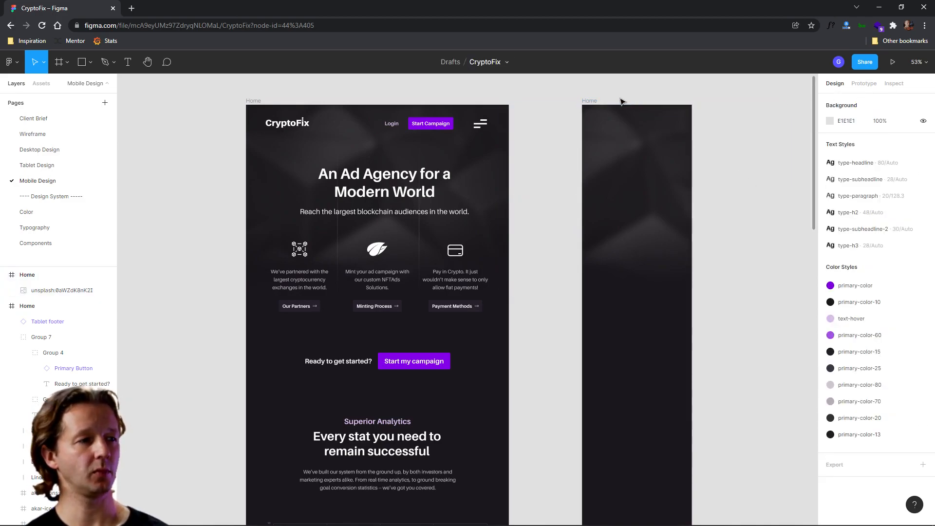
# - Duplicate the Tablet Navigation instance from the tablet Home frame into the new mobile Home frame
pyautogui.click(293, 128)
pyautogui.moveTo(294, 127); pyautogui.dragTo(614, 127)
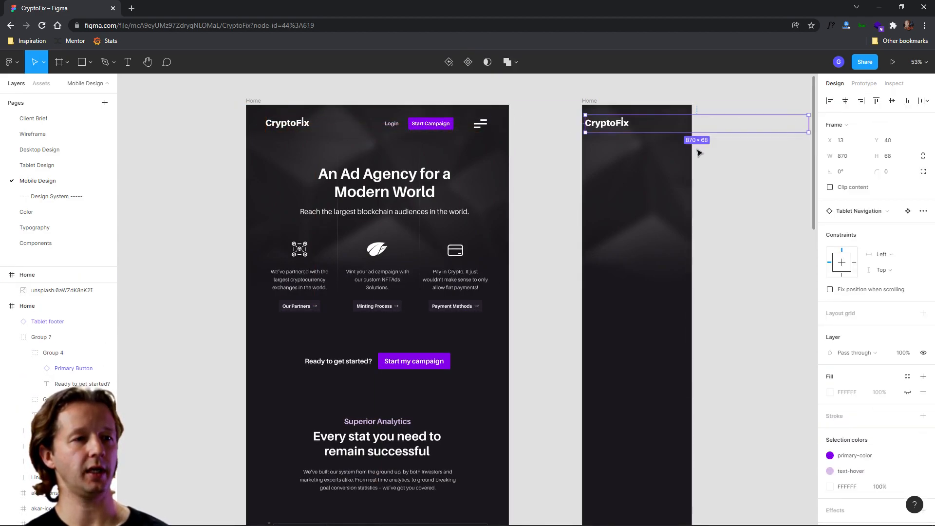
pyautogui.scroll(5, 700, 150)
pyautogui.moveTo(699, 151); pyautogui.dragTo(583, 262)
pyautogui.moveTo(746, 203); pyautogui.dragTo(511, 215)
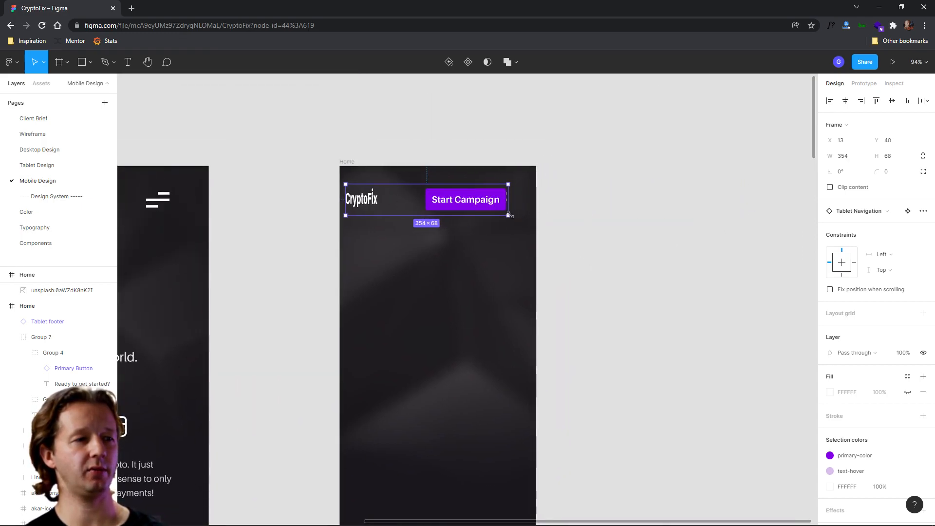
pyautogui.hotkey('ctrl', 'z')
pyautogui.rightClick(391, 200)
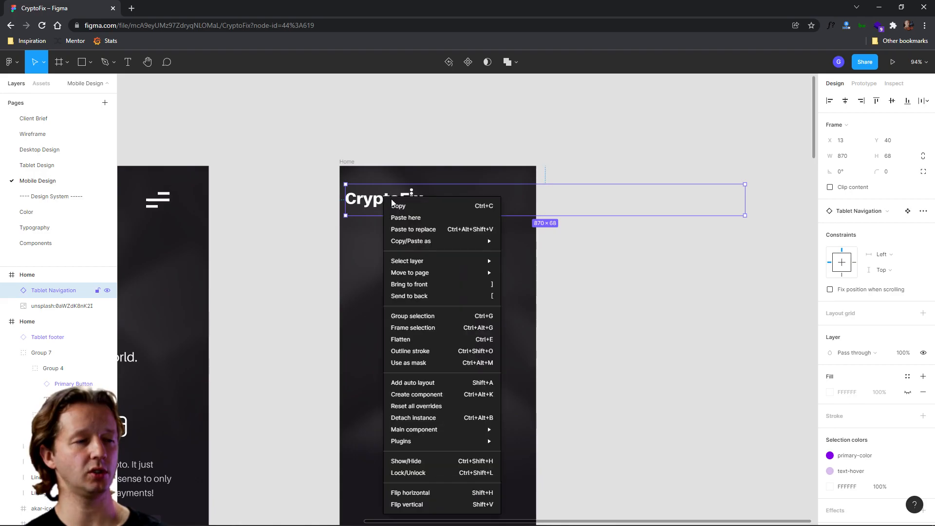
pyautogui.press('Escape')
pyautogui.keyDown('ctrl'); pyautogui.scroll(-5, 441, 216); pyautogui.keyUp('ctrl')
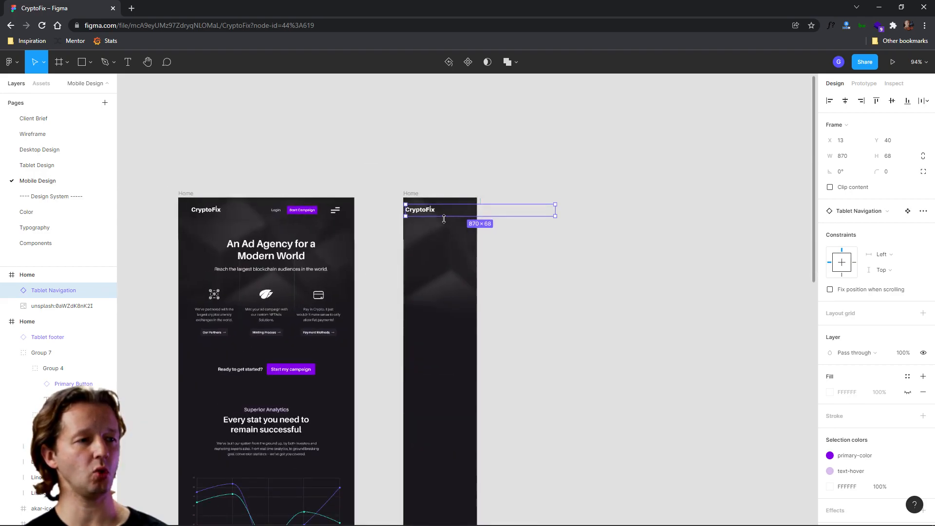
# - Move the duplicated navigation instance into the copied tablet Home frame, just below its existing navigation bar
pyautogui.moveTo(431, 213); pyautogui.dragTo(221, 230)
pyautogui.moveTo(235, 247); pyautogui.dragTo(255, 246)
pyautogui.keyDown('ctrl'); pyautogui.scroll(5, 254, 245); pyautogui.keyUp('ctrl')
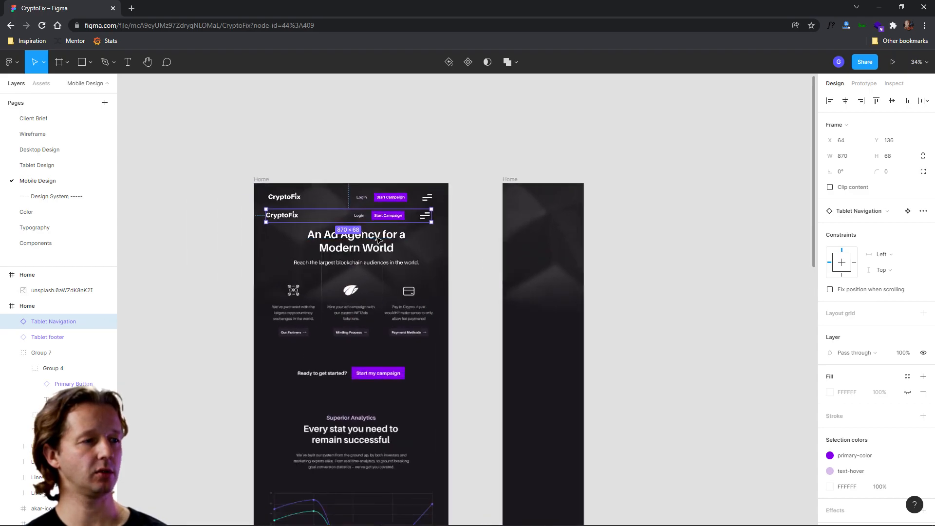
pyautogui.hscroll(-2, 404, 204)
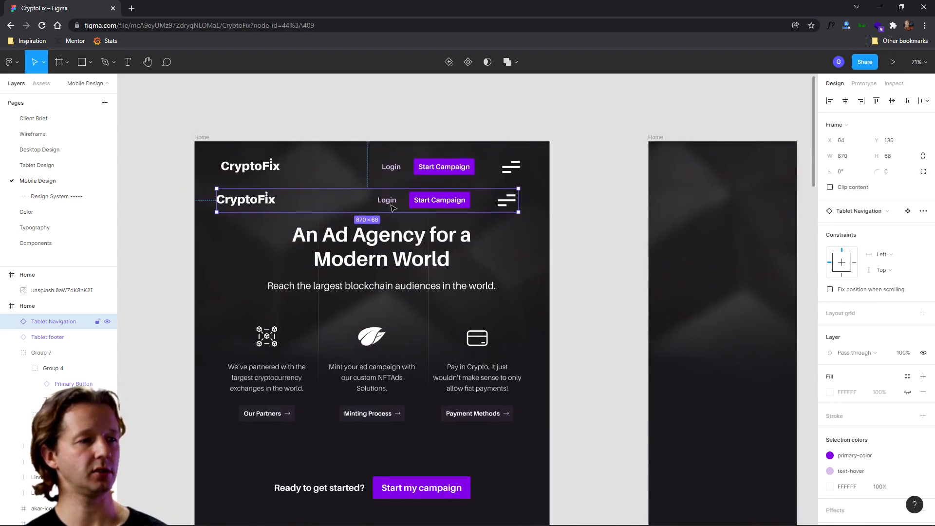
# - Delete the Login text from the duplicated navigation instance
pyautogui.doubleClick(392, 207)
pyautogui.doubleClick(391, 205)
pyautogui.press('Delete')
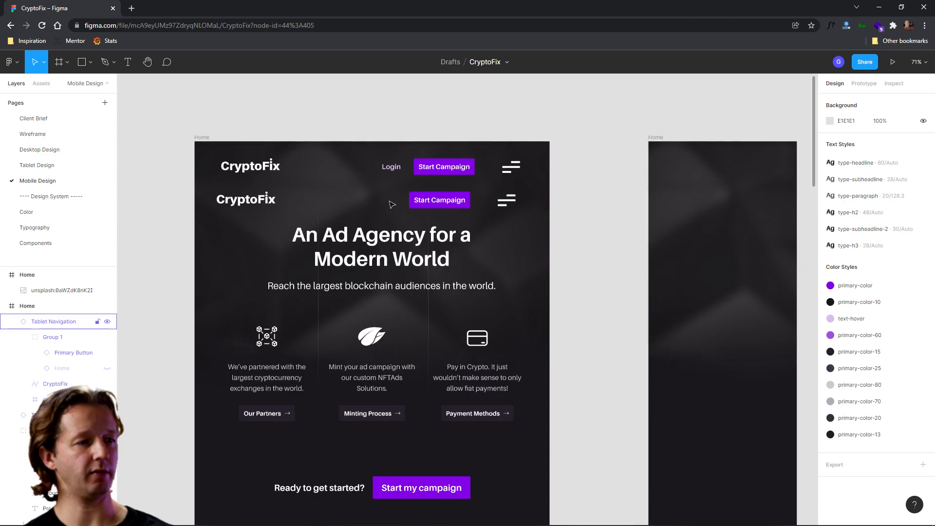
# - Try narrowing the duplicated navigation instance by resizing it, and undo the resize
pyautogui.click(458, 202)
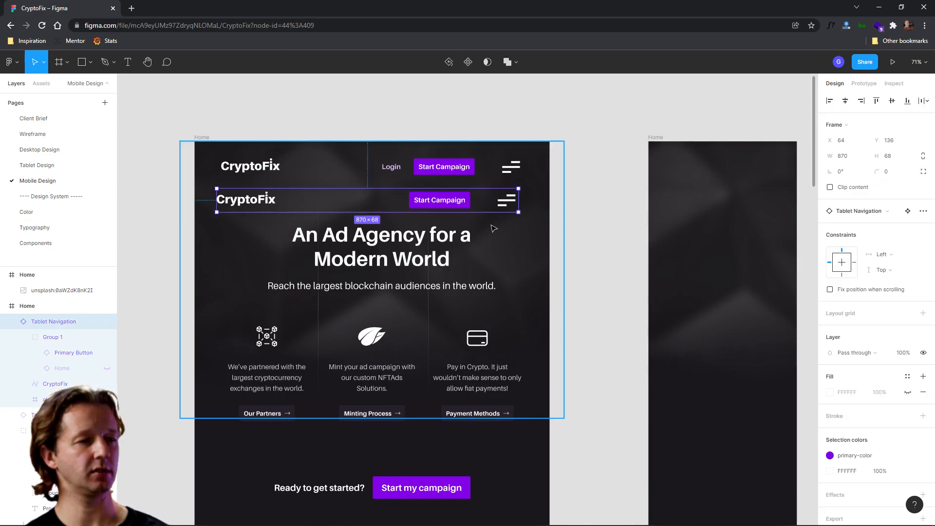
pyautogui.moveTo(518, 201); pyautogui.dragTo(443, 202)
pyautogui.hotkey('ctrl', 'z')
# - Open the navigation's main component and set the CryptoFix logo's constraints to Left and Top
pyautogui.doubleClick(253, 206)
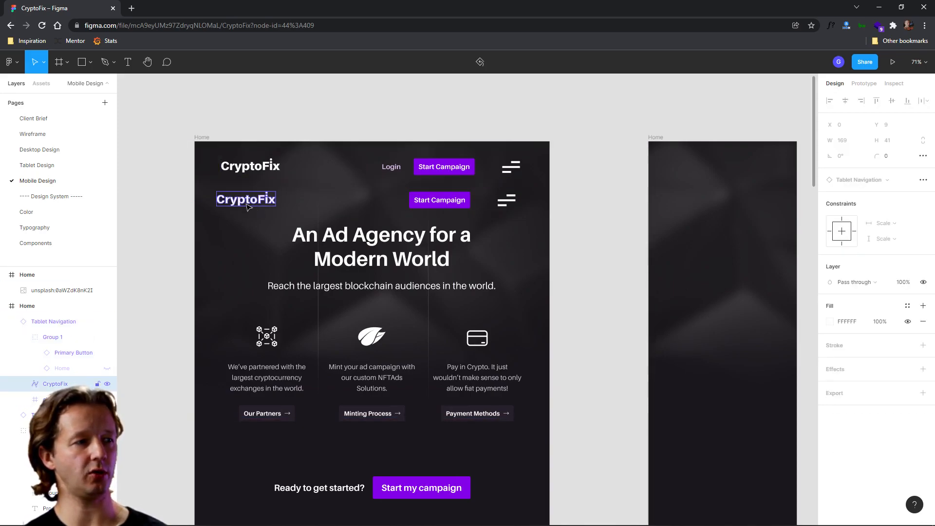
pyautogui.click(197, 160)
pyautogui.click(153, 163)
pyautogui.click(310, 167)
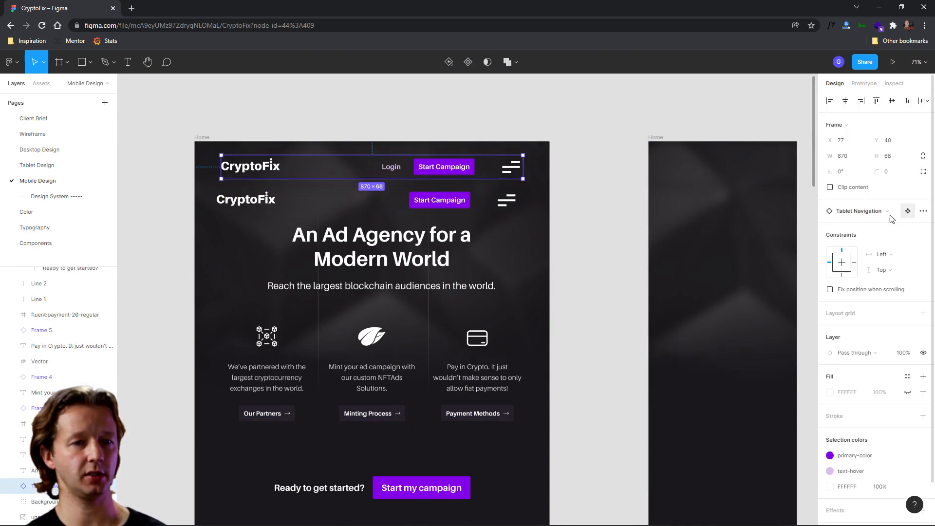
pyautogui.click(445, 208)
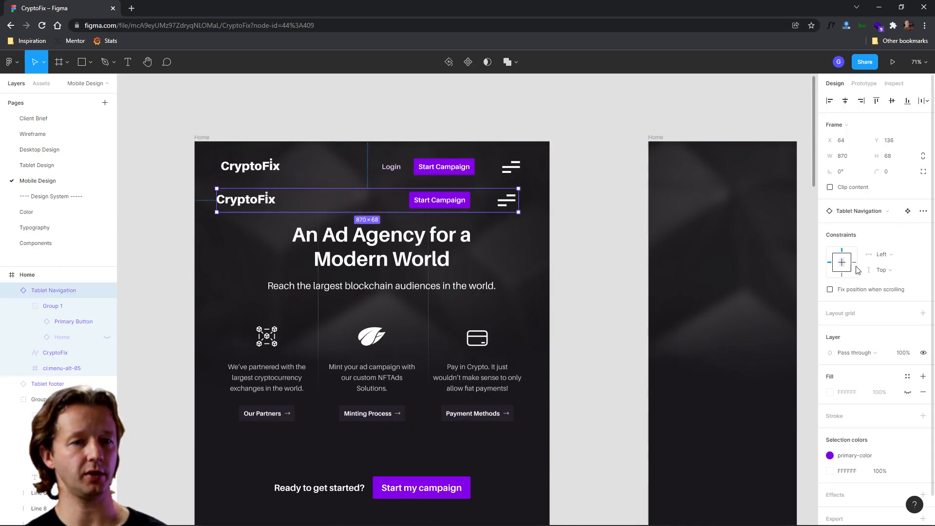
pyautogui.click(908, 213)
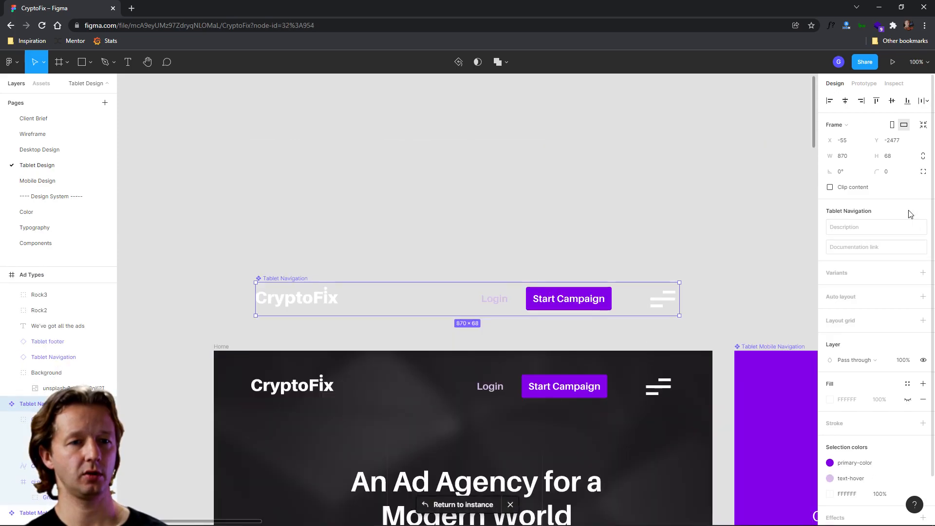
pyautogui.click(294, 298)
pyautogui.click(883, 199)
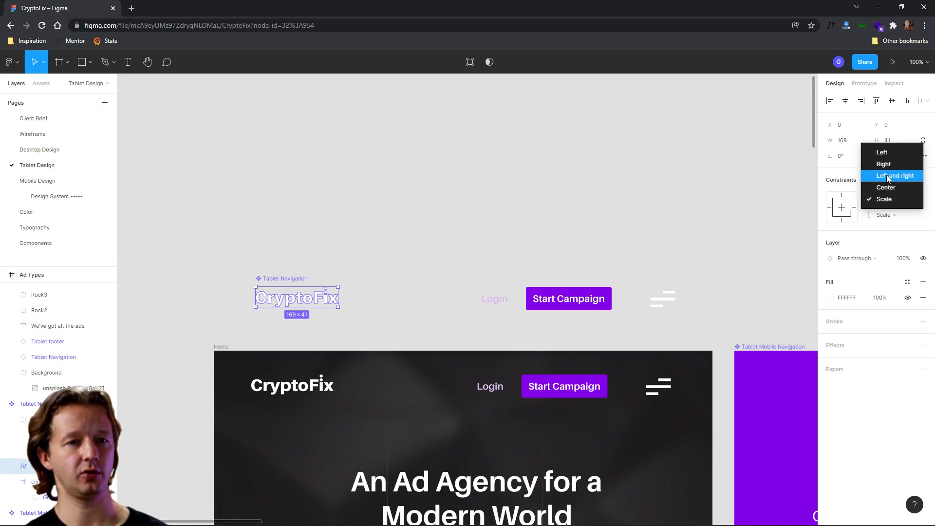
pyautogui.click(882, 152)
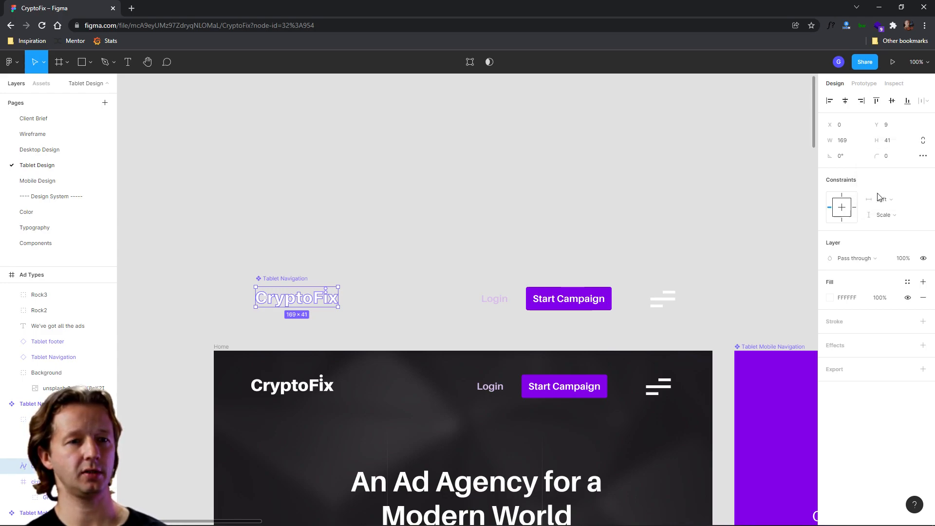
pyautogui.click(884, 215)
pyautogui.click(883, 167)
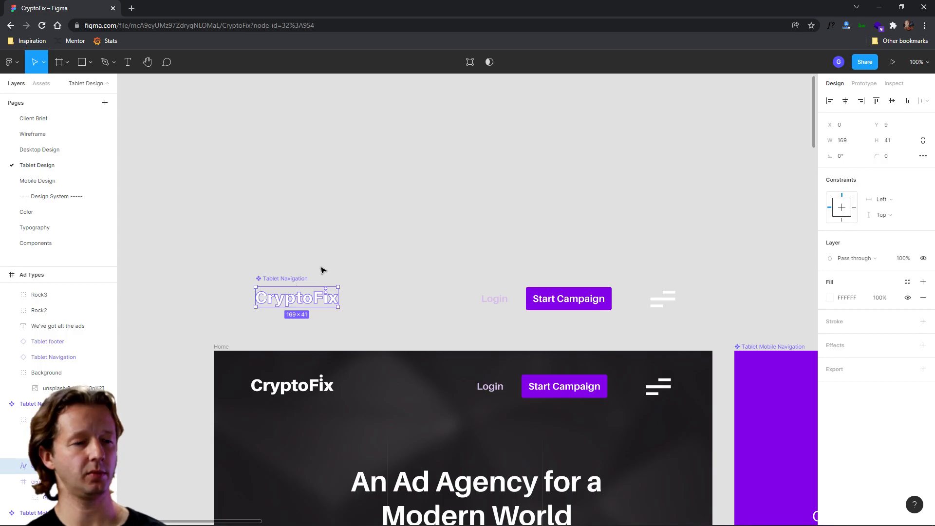
# - Test narrowing the navigation instance on the Mobile Design page, then undo the resize
pyautogui.click(41, 181)
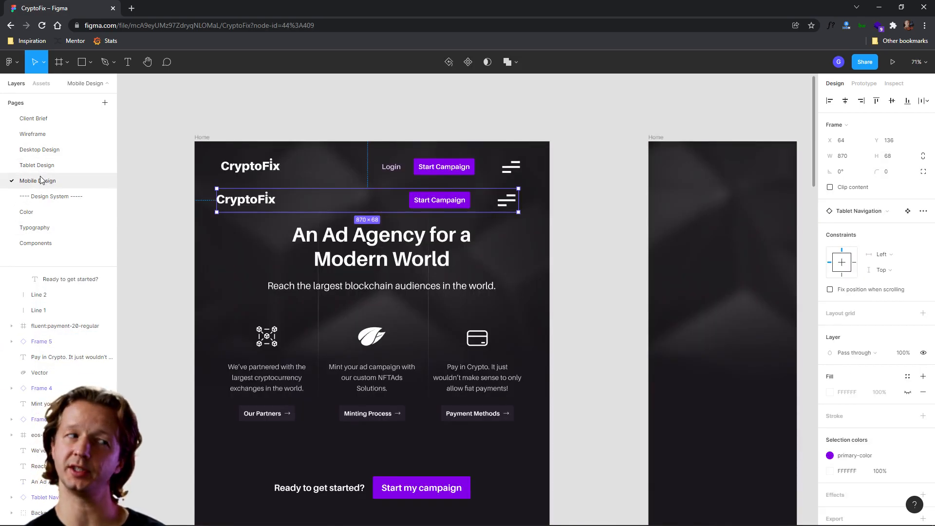
pyautogui.moveTo(521, 206); pyautogui.dragTo(399, 206)
pyautogui.hotkey('ctrl', 'z')
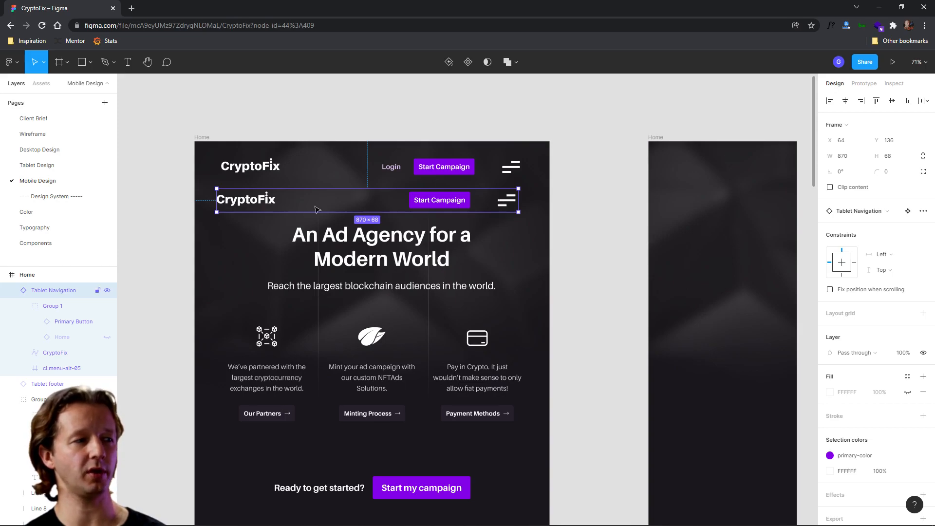
# - In the main component, set the menu icon's constraints to Right and Top
pyautogui.click(907, 211)
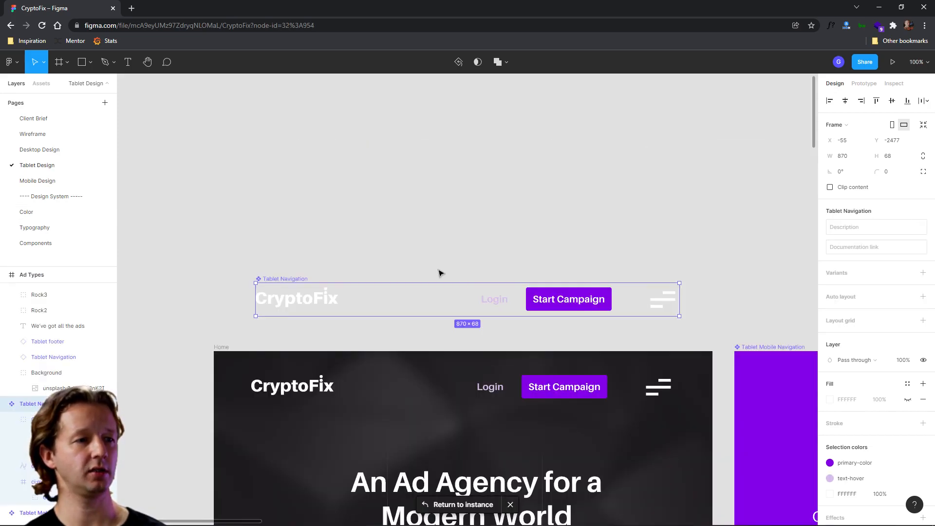
pyautogui.click(661, 305)
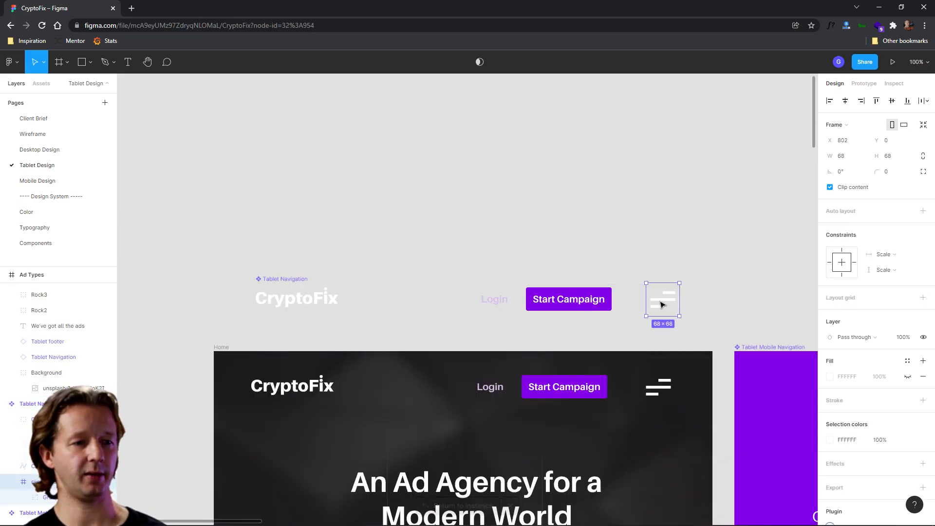
pyautogui.click(842, 250)
pyautogui.click(854, 263)
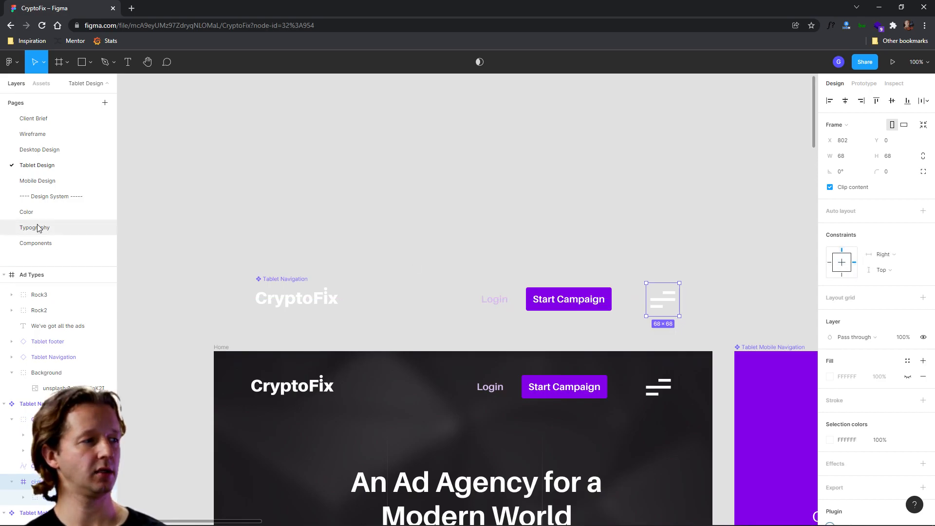
# - Test narrowing the navigation instance on the Mobile Design page again, then undo the resize
pyautogui.click(38, 181)
pyautogui.moveTo(519, 204)
pyautogui.mouseDown()
pyautogui.moveTo(377, 202)
pyautogui.moveTo(519, 204)
pyautogui.mouseUp()
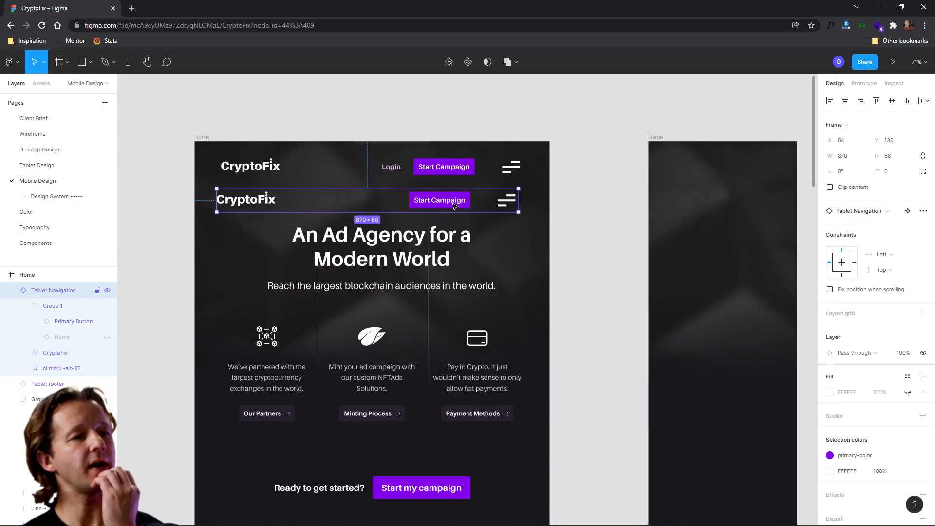
pyautogui.moveTo(519, 204); pyautogui.dragTo(409, 209)
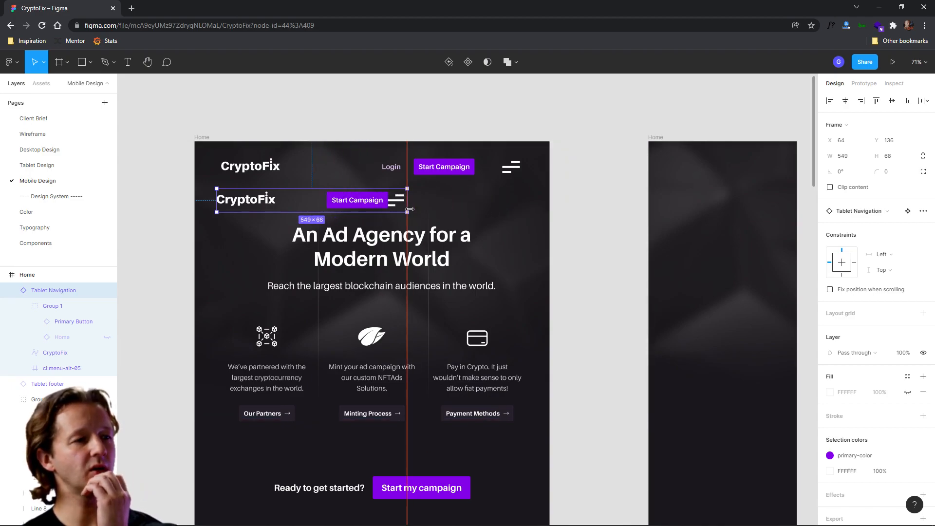
pyautogui.hotkey('ctrl', 'z')
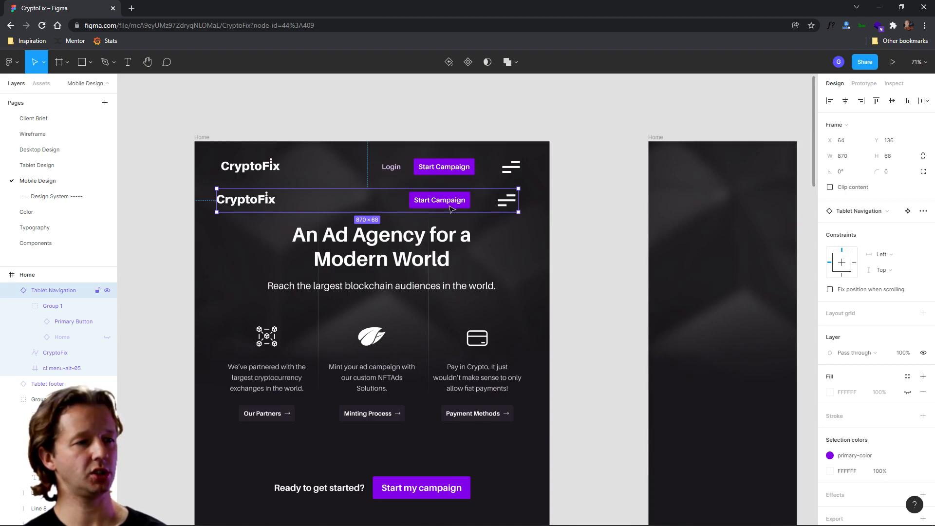
# - Set the Login and Start Campaign group's horizontal constraint to Right and test-resize the mobile navigation instance
pyautogui.click(103, 165)
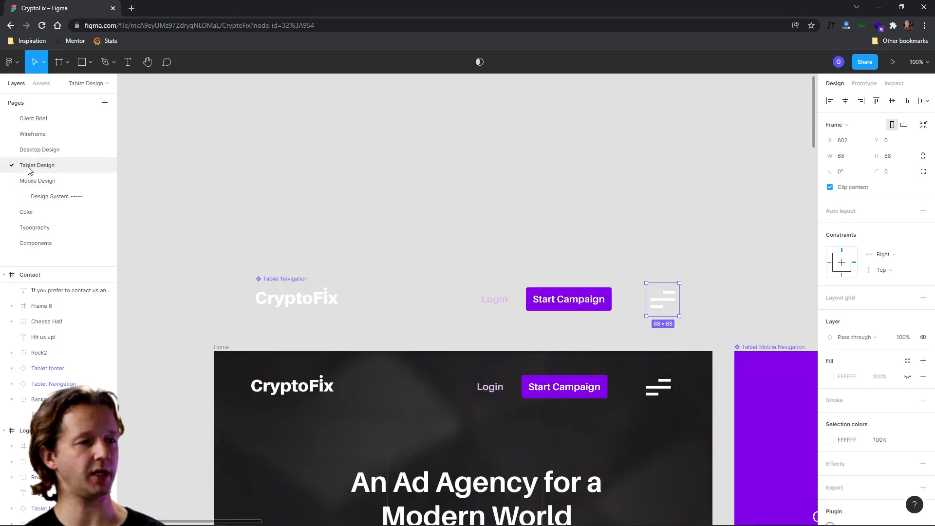
pyautogui.click(597, 303)
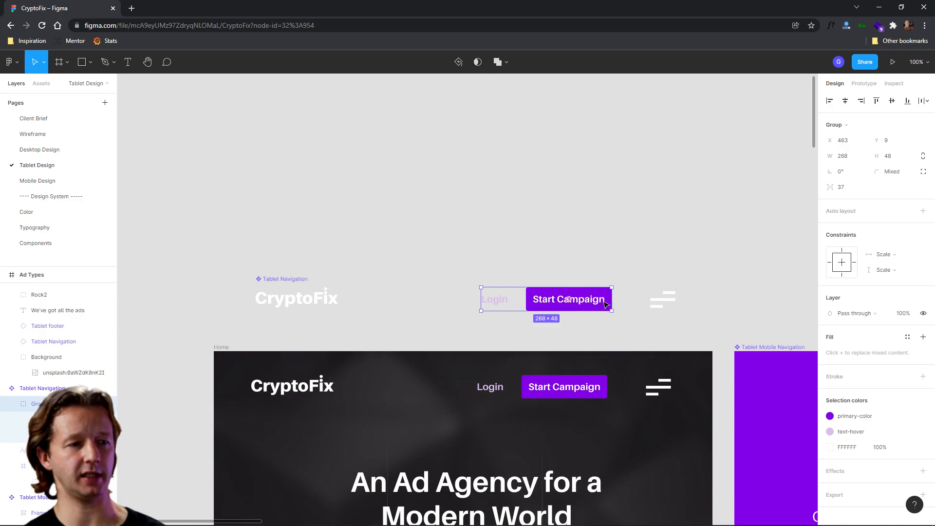
pyautogui.click(855, 262)
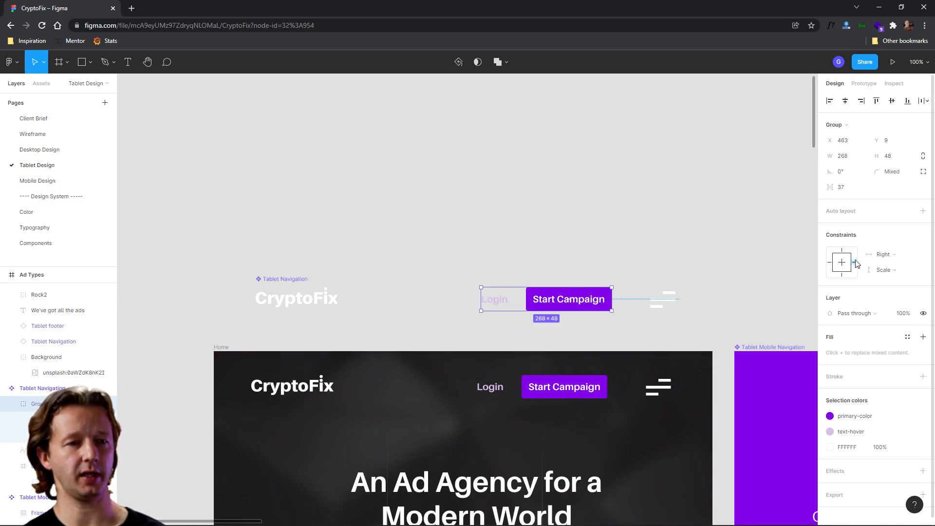
pyautogui.click(42, 181)
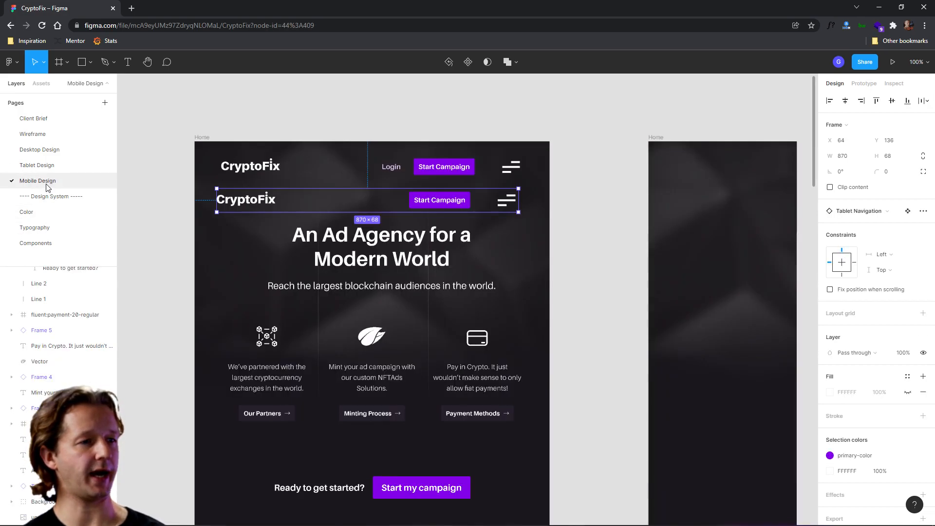
pyautogui.moveTo(519, 203); pyautogui.dragTo(425, 205)
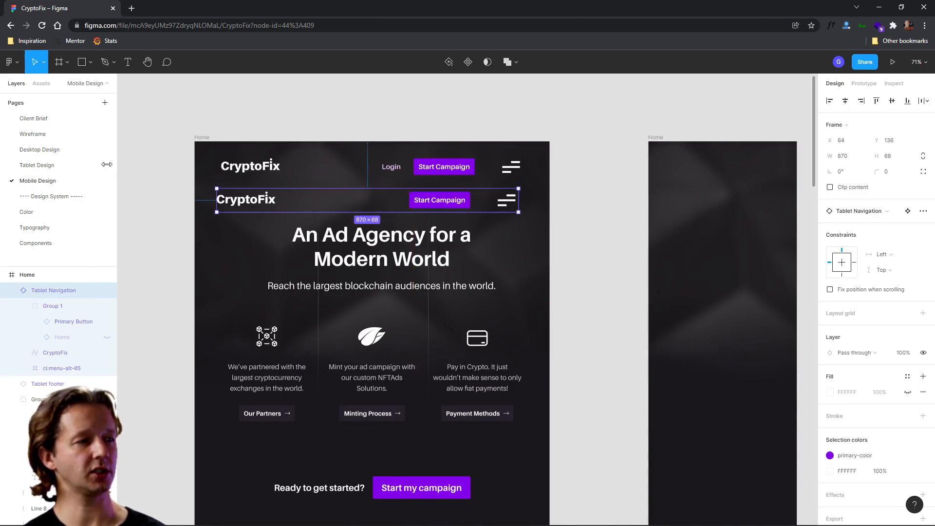
# - Change the button group's horizontal constraint to Left and right in the main component
pyautogui.click(35, 165)
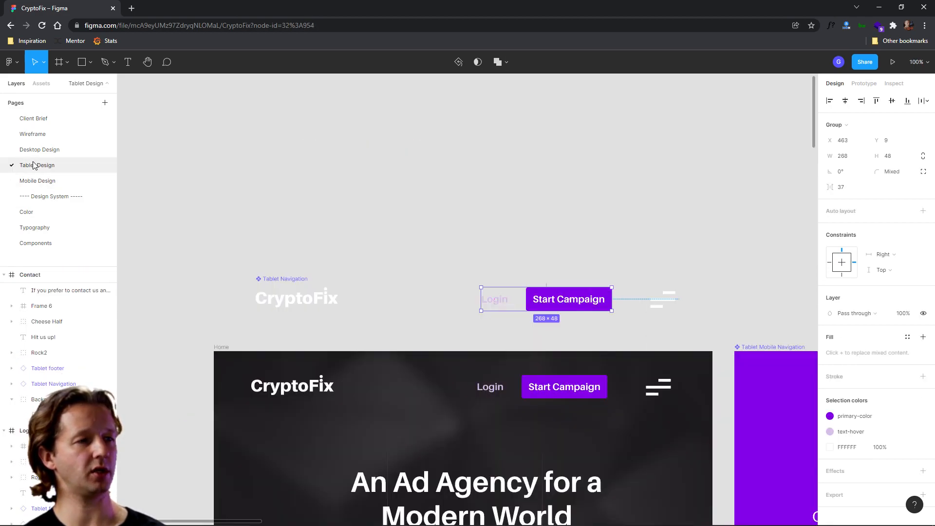
pyautogui.click(843, 263)
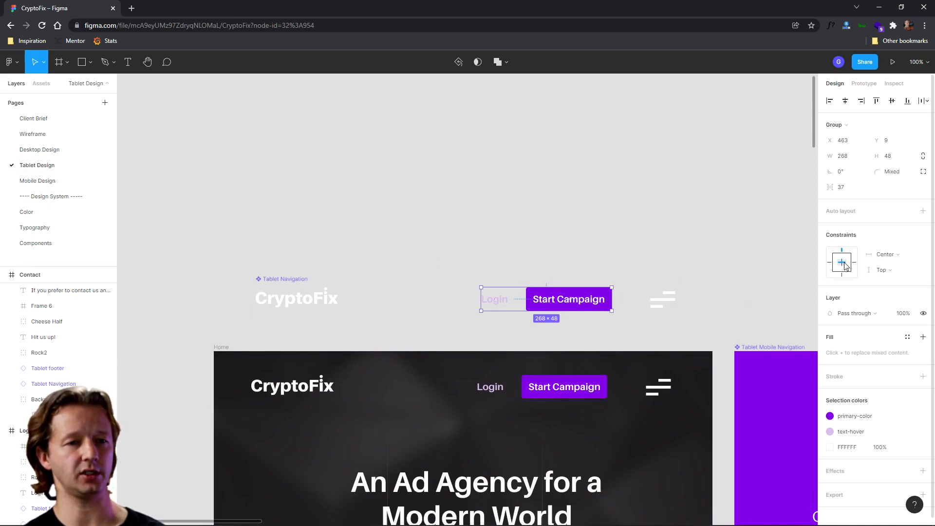
pyautogui.click(885, 255)
pyautogui.click(892, 243)
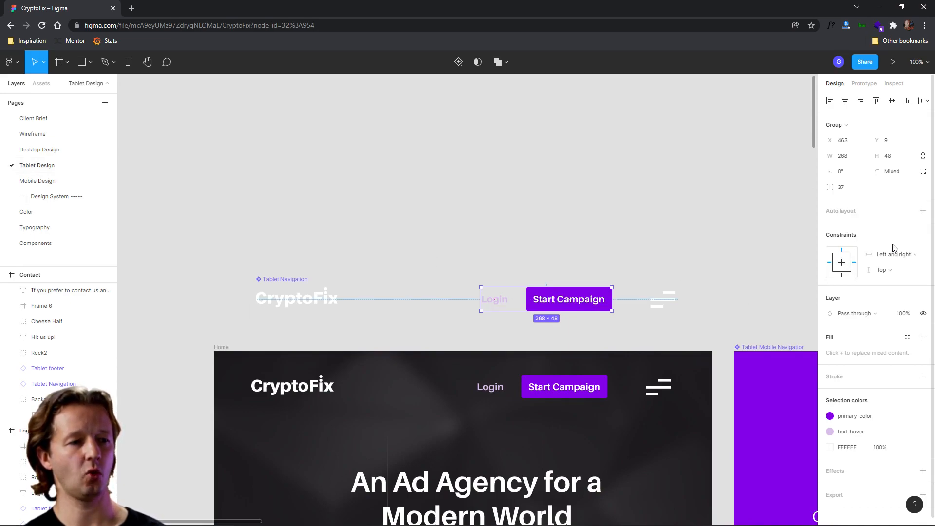
# - Test narrowing the navigation instance on the Mobile Design page, then undo the resize
pyautogui.click(41, 184)
pyautogui.moveTo(519, 207); pyautogui.dragTo(472, 208)
pyautogui.hotkey('ctrl', 'z')
# - Change the button group's horizontal constraint to Center in the main component
pyautogui.click(36, 155)
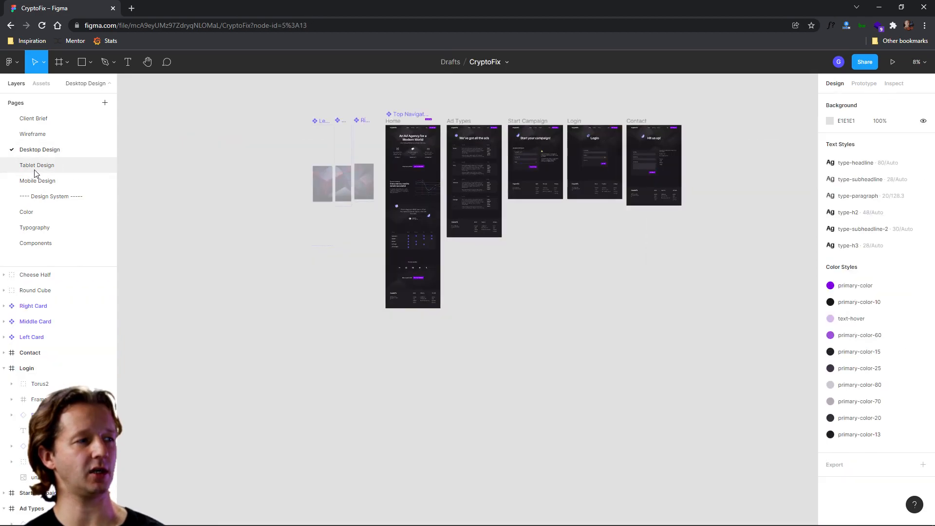
pyautogui.click(37, 167)
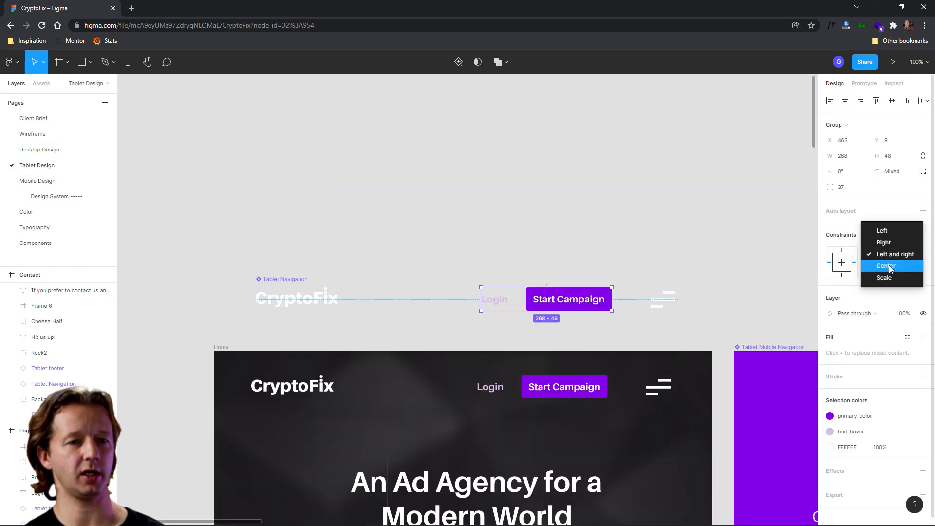
pyautogui.click(886, 266)
pyautogui.click(29, 150)
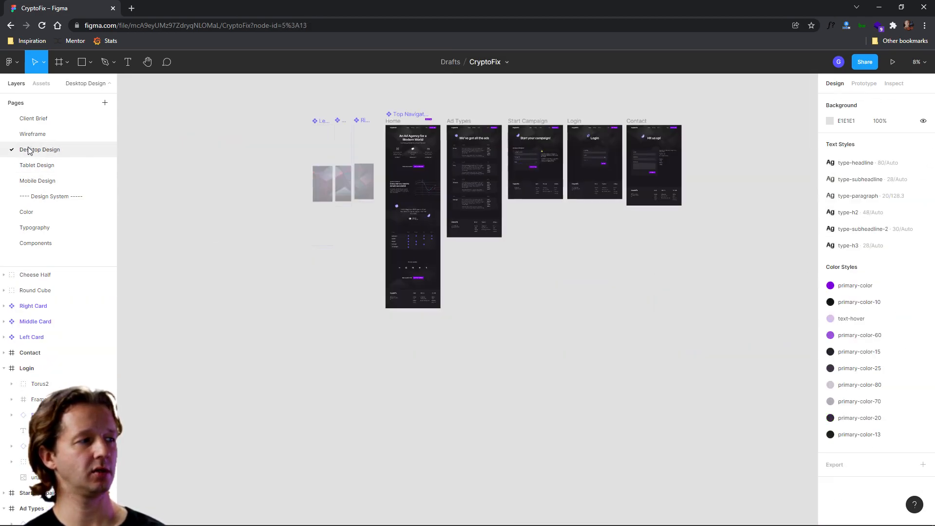
pyautogui.click(30, 181)
pyautogui.moveTo(503, 204)
pyautogui.mouseDown()
pyautogui.moveTo(441, 205)
pyautogui.moveTo(520, 206)
pyautogui.mouseUp()
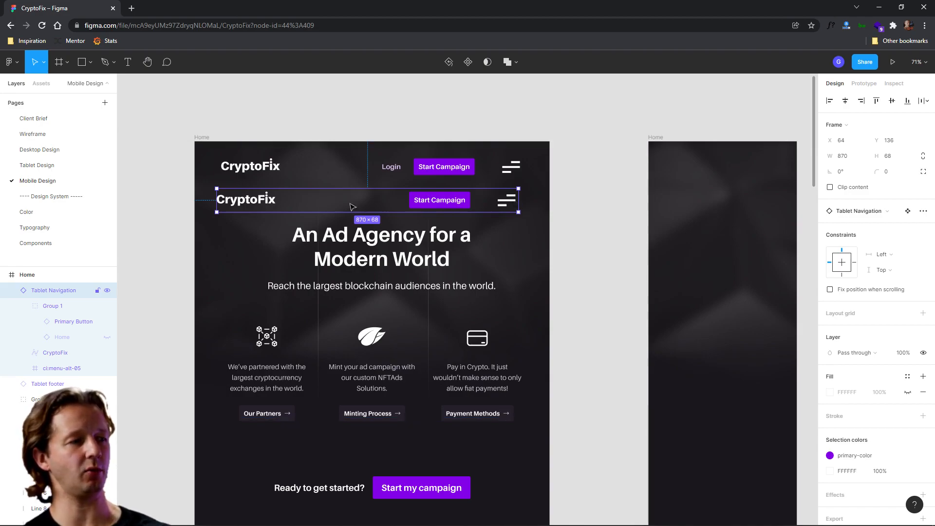
# - Set the button group's horizontal constraint to Right and narrow the mobile navigation instance to 540 px wide
pyautogui.click(50, 166)
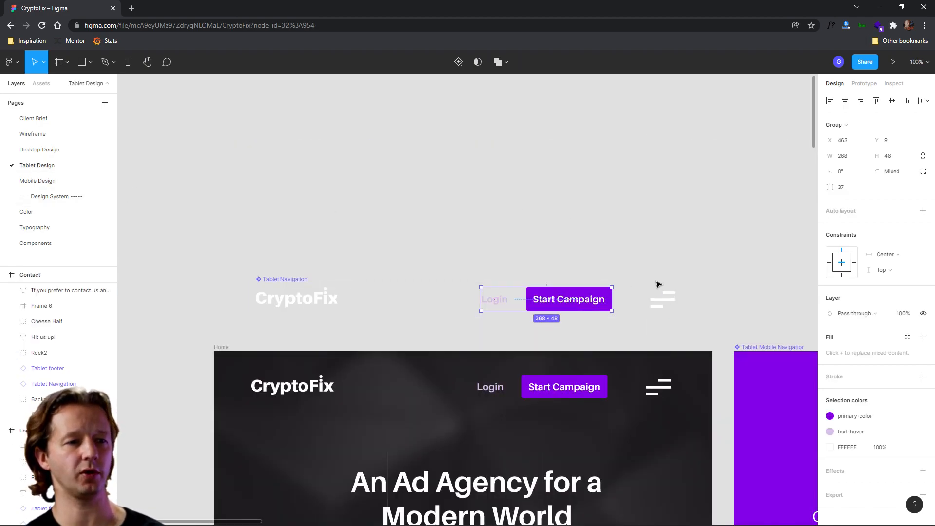
pyautogui.click(885, 254)
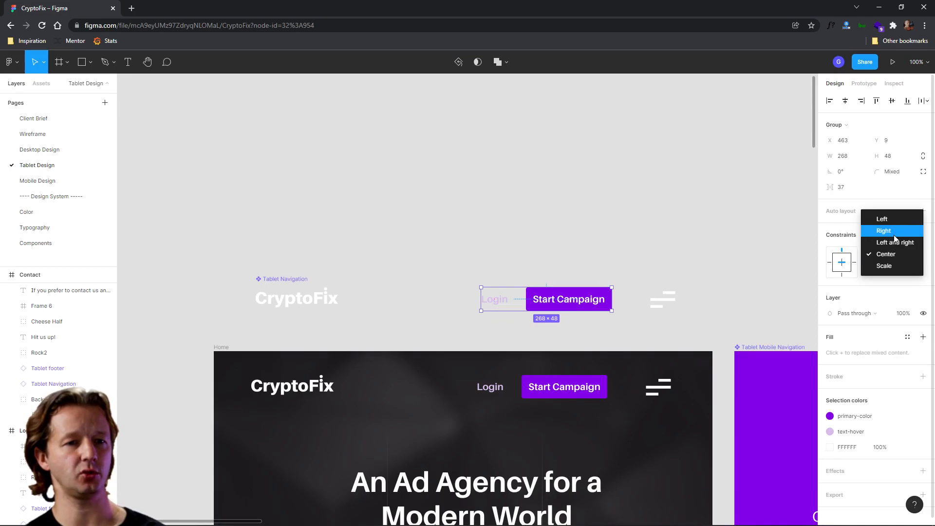
pyautogui.click(893, 238)
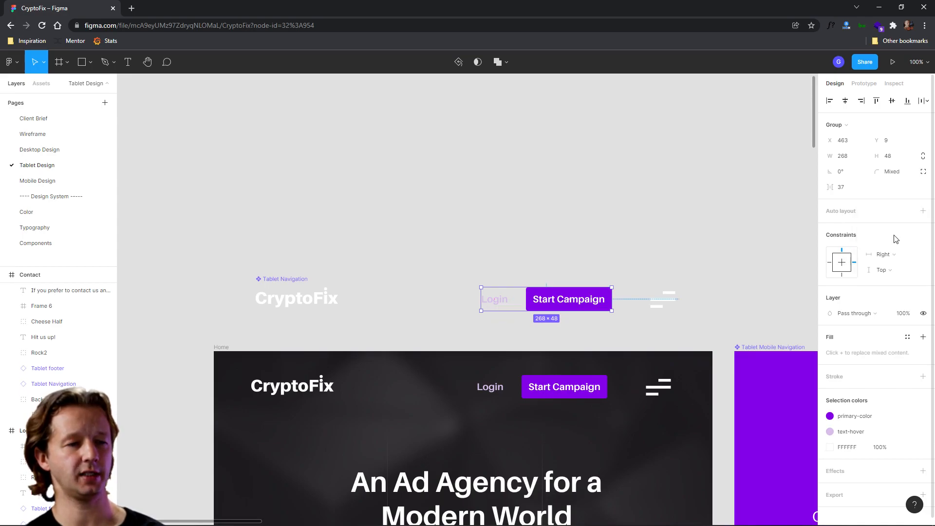
pyautogui.click(37, 181)
pyautogui.moveTo(521, 206); pyautogui.dragTo(406, 206)
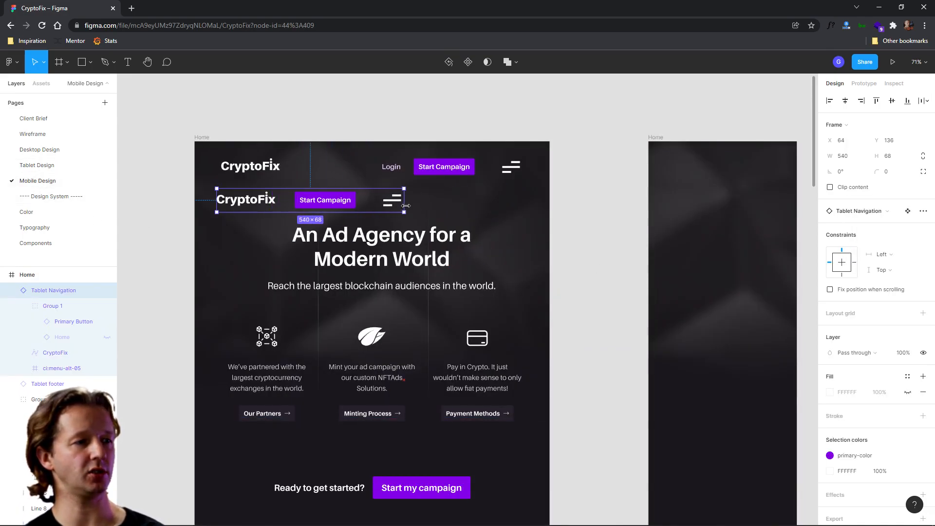
# - Move the navigation instance into the mobile Home frame and place it at the frame's top-left corner
pyautogui.moveTo(326, 205); pyautogui.dragTo(744, 197)
pyautogui.moveTo(752, 246); pyautogui.dragTo(492, 290)
pyautogui.scroll(3, 463, 252)
pyautogui.moveTo(477, 223); pyautogui.dragTo(516, 161)
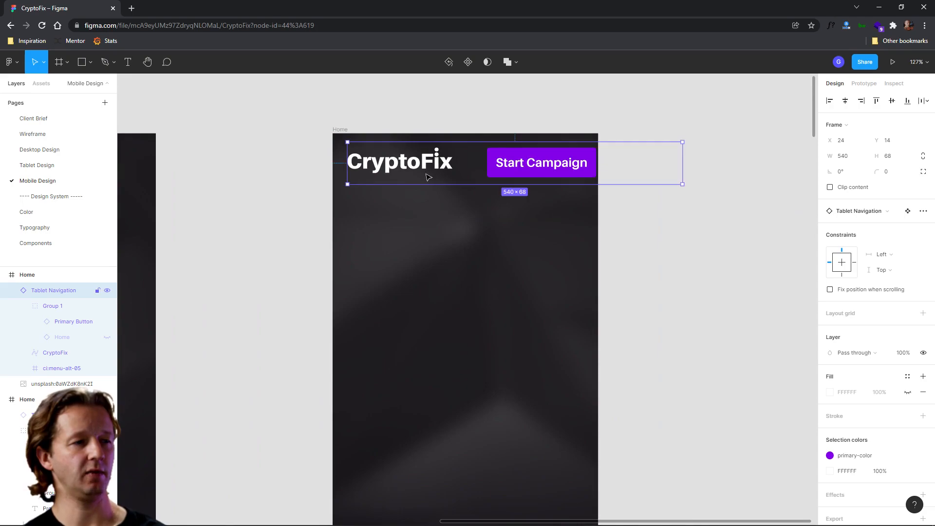
# - Detach the navigation instance from its main component and ungroup its layers inside the Home frame
pyautogui.rightClick(529, 167)
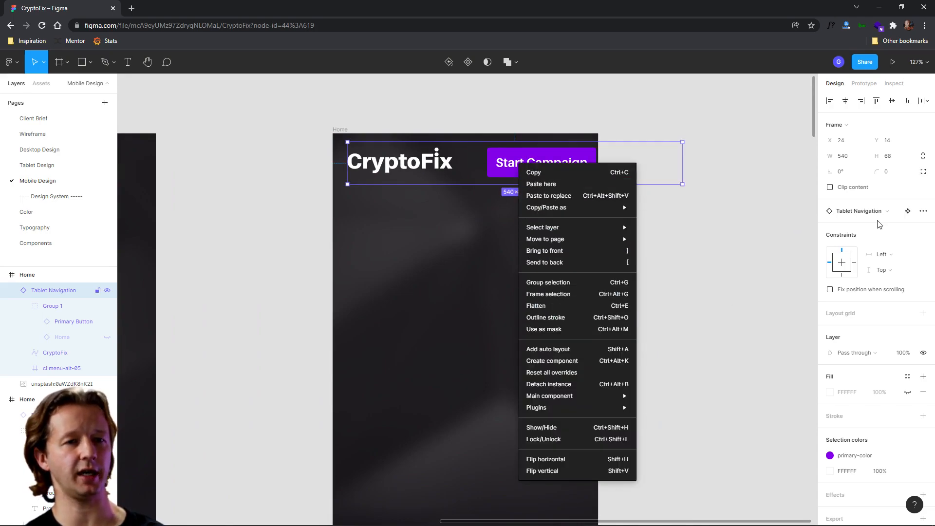
pyautogui.click(923, 213)
pyautogui.click(923, 212)
pyautogui.click(873, 233)
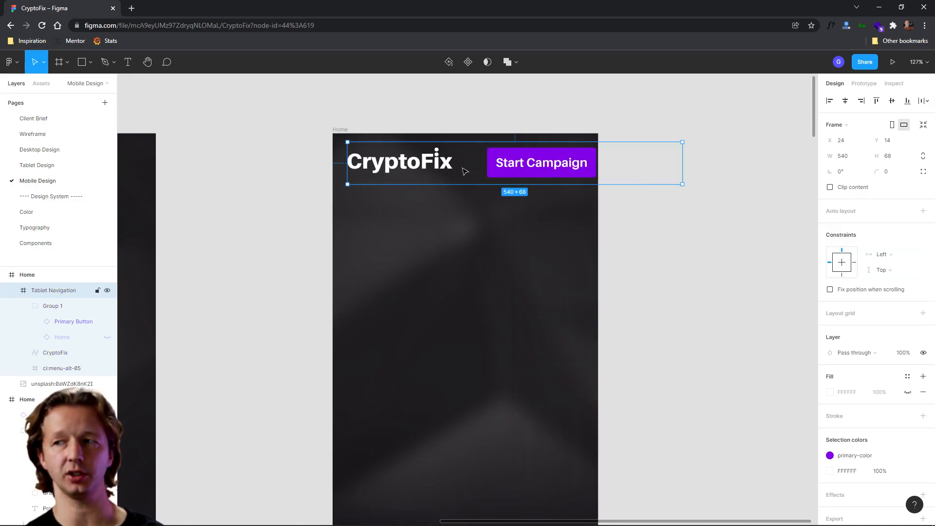
pyautogui.click(298, 161)
pyautogui.click(385, 164)
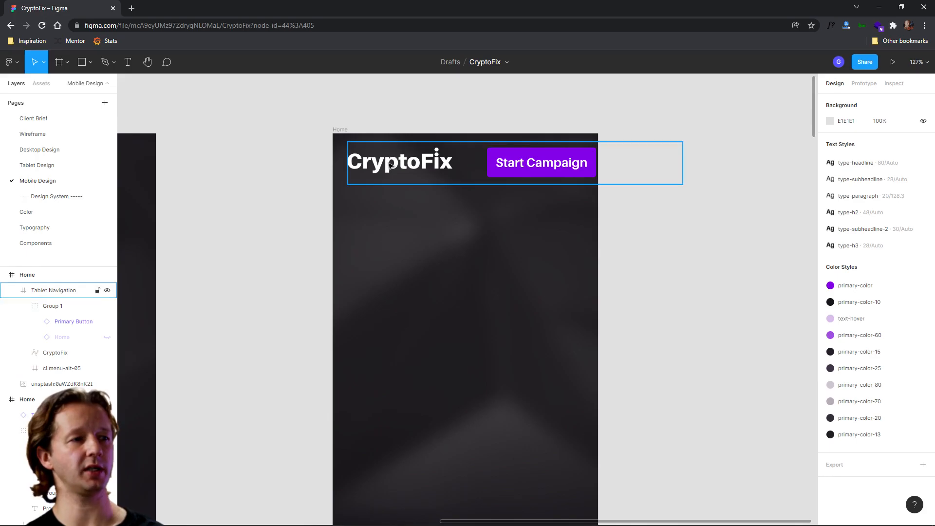
pyautogui.doubleClick(390, 166)
pyautogui.click(480, 164)
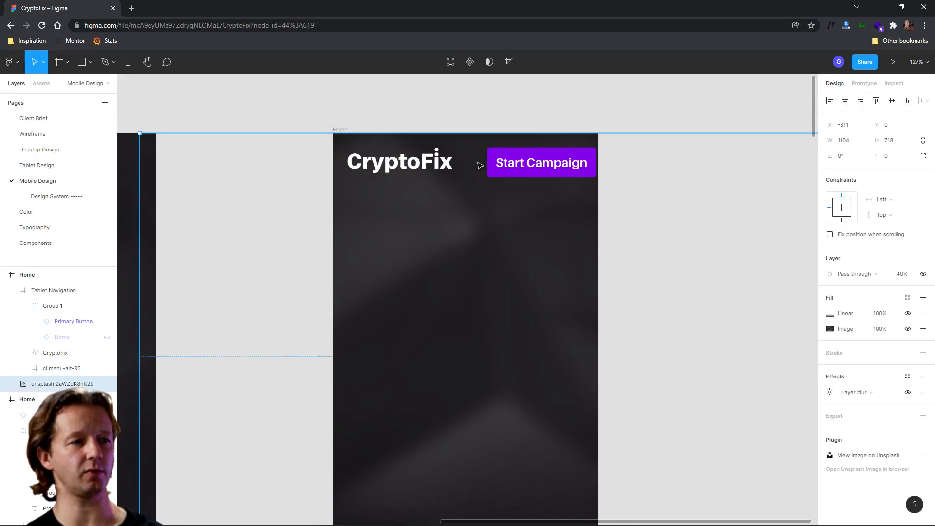
pyautogui.rightClick(522, 170)
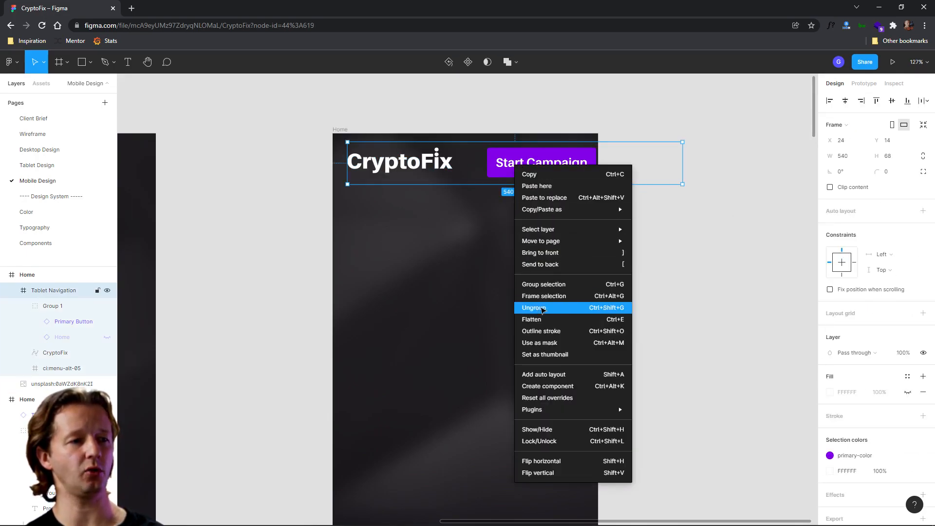
pyautogui.click(534, 308)
# - Scale down the CryptoFix logo in the mobile navigation
pyautogui.click(469, 188)
pyautogui.click(441, 171)
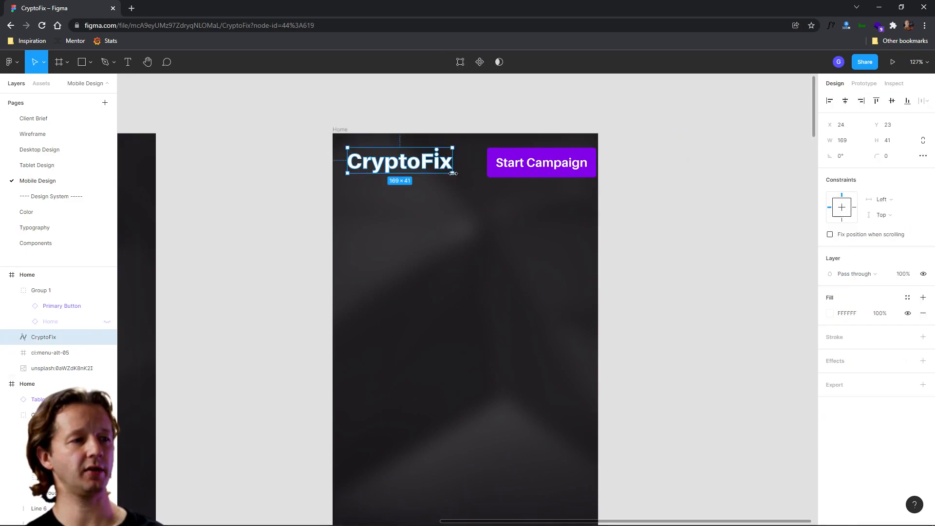
pyautogui.moveTo(451, 174); pyautogui.dragTo(420, 167)
# - Move the Start Campaign button below the logo
pyautogui.click(545, 167)
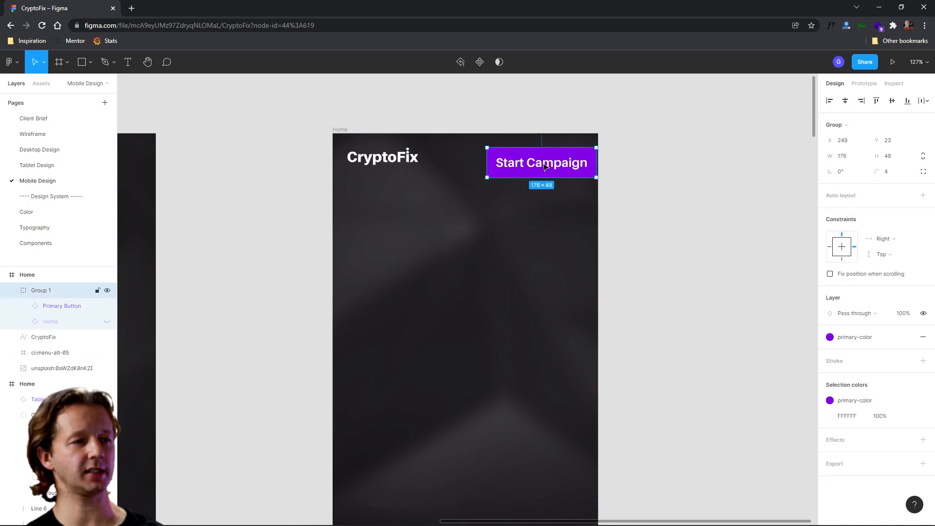
pyautogui.moveTo(544, 176); pyautogui.dragTo(481, 209)
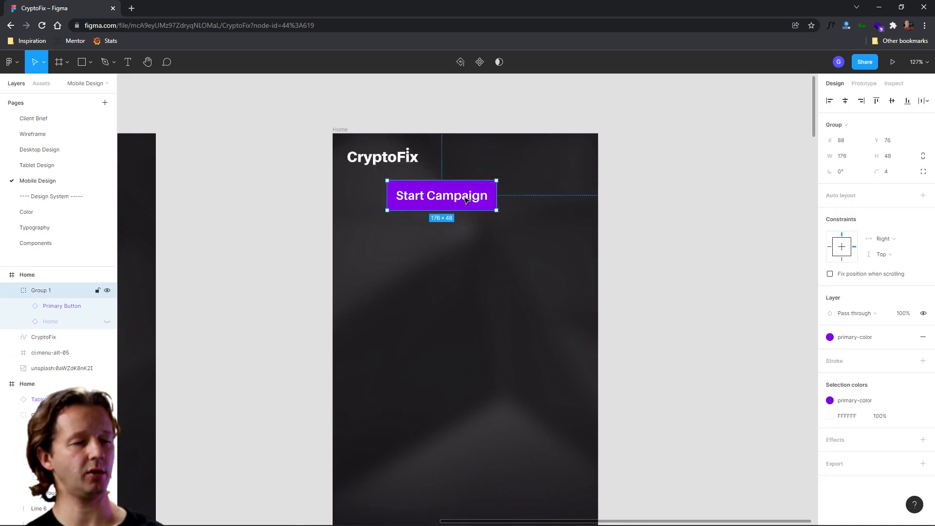
pyautogui.click(637, 166)
pyautogui.click(548, 183)
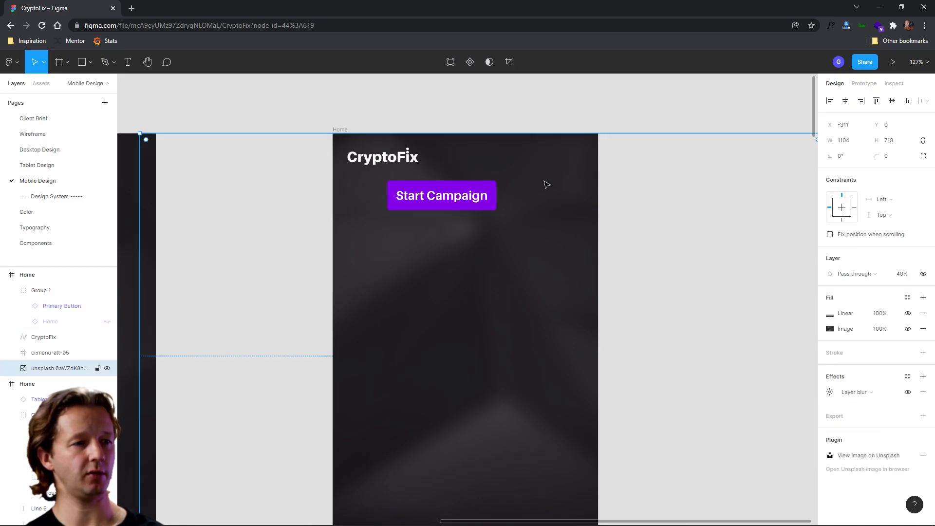
# - Move the menu icon into the Home frame's top-right corner
pyautogui.click(458, 196)
pyautogui.click(51, 352)
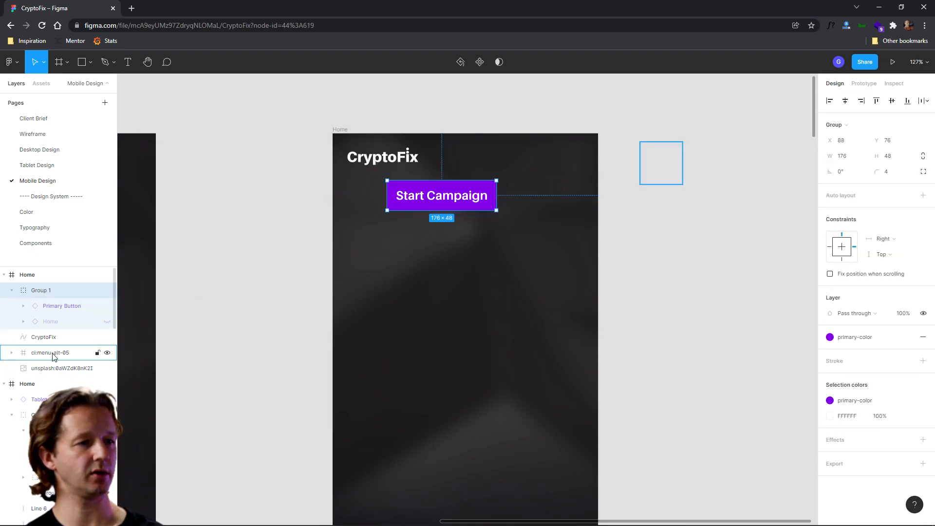
pyautogui.moveTo(662, 169); pyautogui.dragTo(565, 163)
# - Add a 4-column layout grid to the mobile Home frame
pyautogui.click(340, 130)
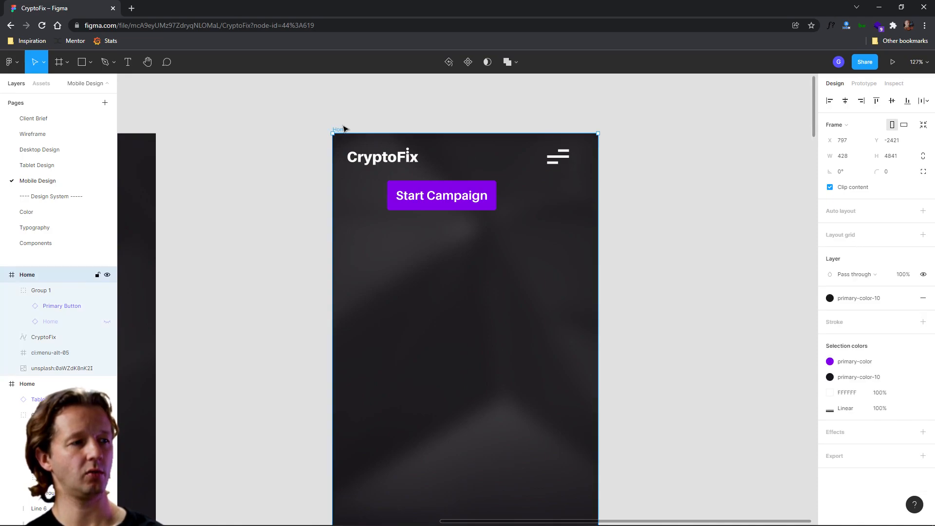
pyautogui.click(923, 235)
pyautogui.click(833, 251)
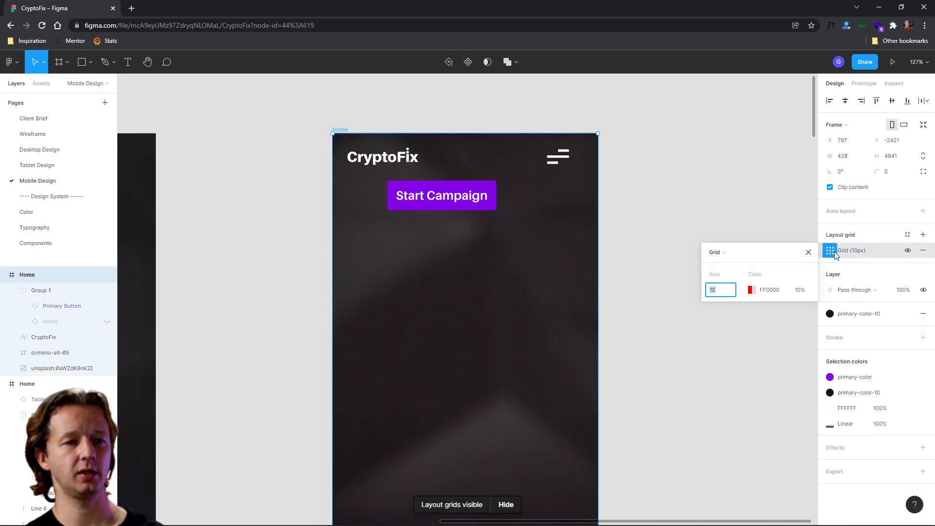
pyautogui.click(717, 252)
pyautogui.click(731, 265)
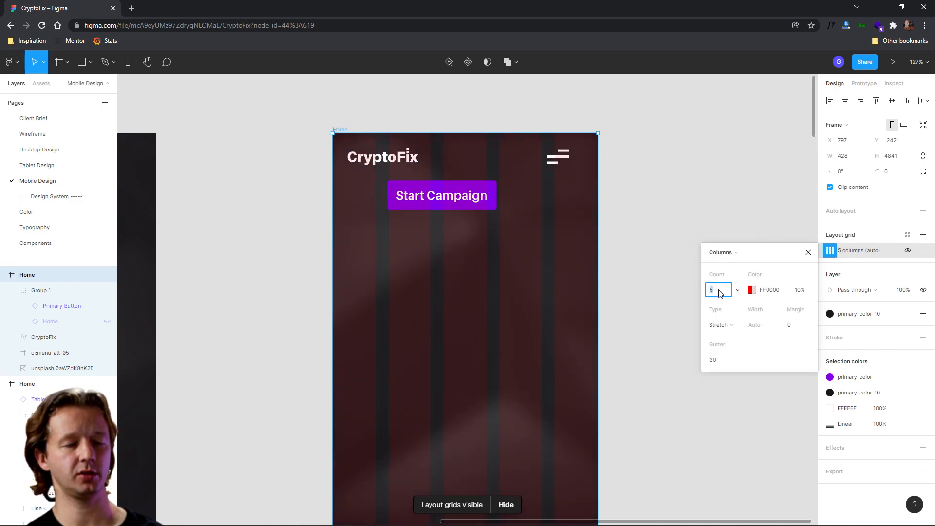
pyautogui.press('Return')
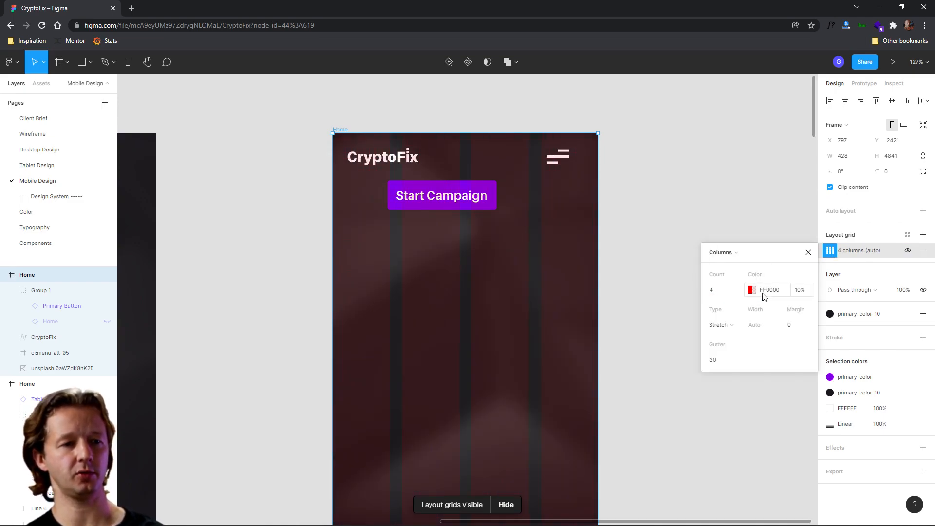
# - Set the column grid's colour to white FFFFFF and its margin to 20
pyautogui.click(750, 291)
pyautogui.moveTo(688, 291); pyautogui.dragTo(580, 275)
pyautogui.click(806, 325)
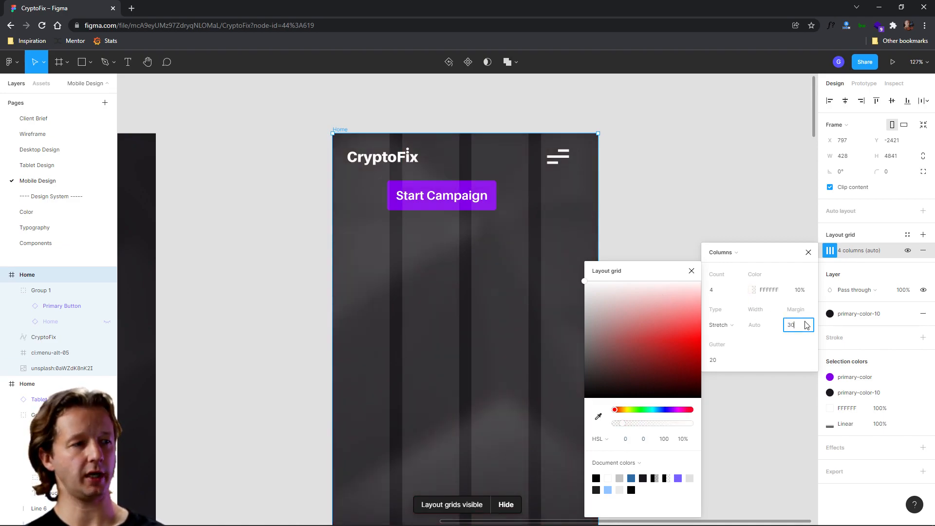
pyautogui.press('Return')
pyautogui.click(807, 325)
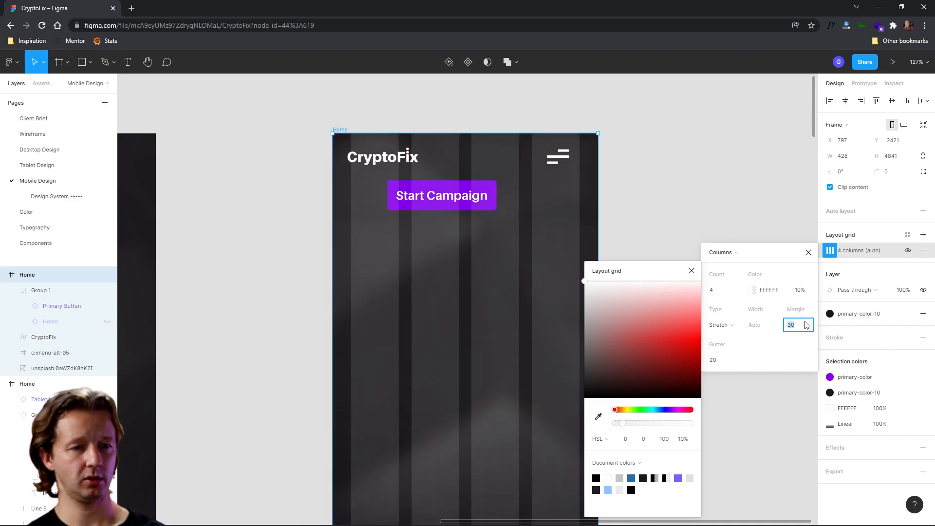
pyautogui.write('20')
pyautogui.press('Return')
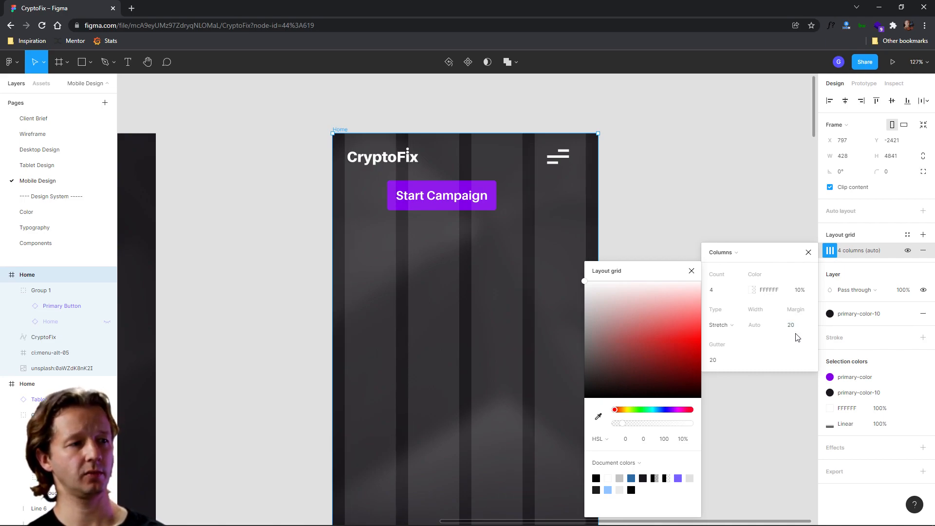
pyautogui.click(810, 253)
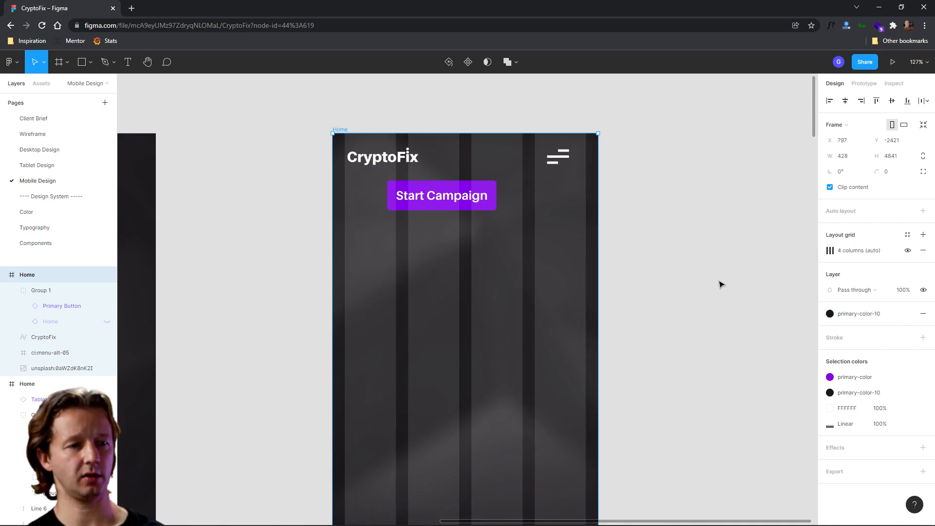
# - Align the logo and the menu icon with the column grid's margins, nudging the menu icon up
pyautogui.moveTo(365, 160); pyautogui.dragTo(361, 161)
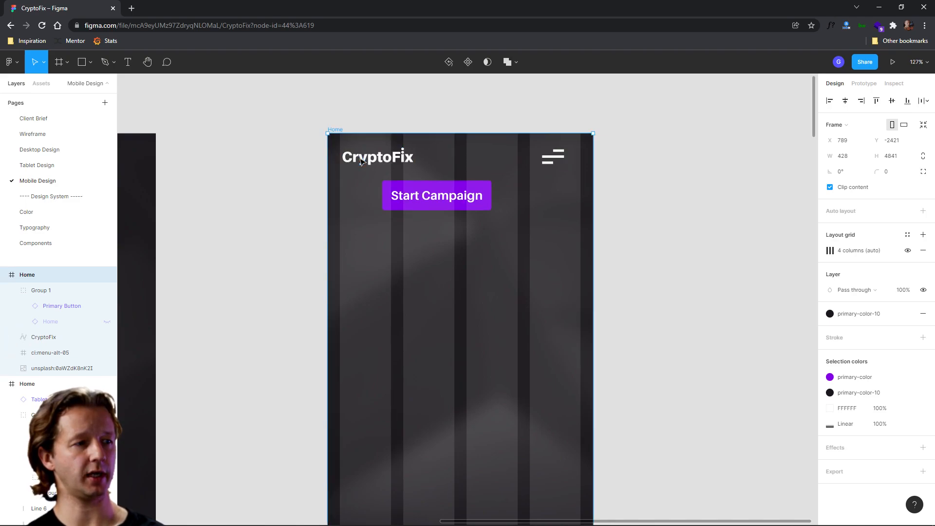
pyautogui.click(362, 160)
pyautogui.moveTo(561, 171); pyautogui.dragTo(573, 161)
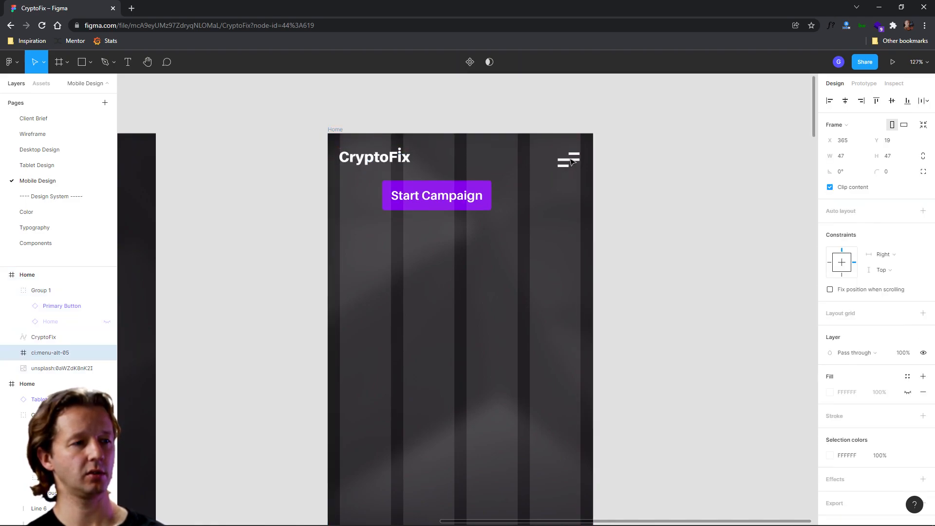
pyautogui.press('Up')
pyautogui.press('Up')
pyautogui.press('Up')
# - Move the Start Campaign button into the top row beside the logo and reduce its label's font size
pyautogui.moveTo(426, 197); pyautogui.dragTo(481, 160)
pyautogui.doubleClick(481, 161)
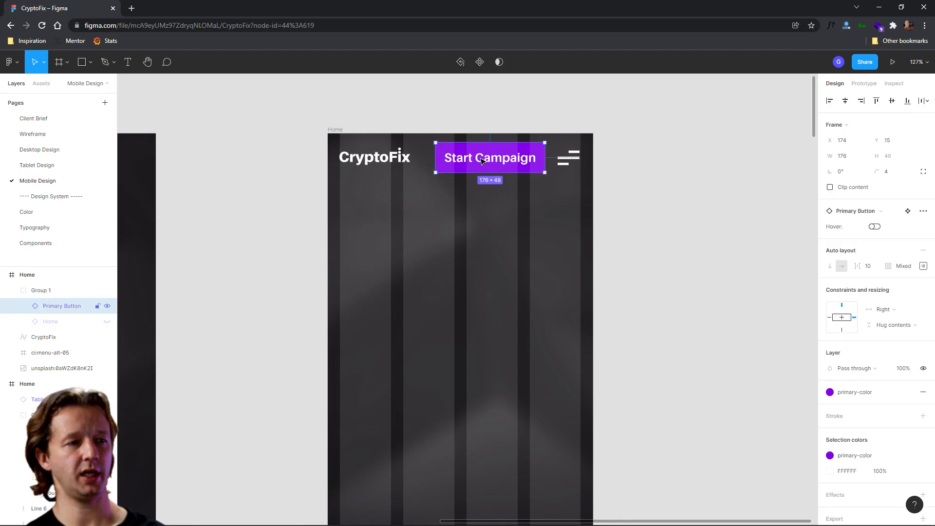
pyautogui.doubleClick(481, 161)
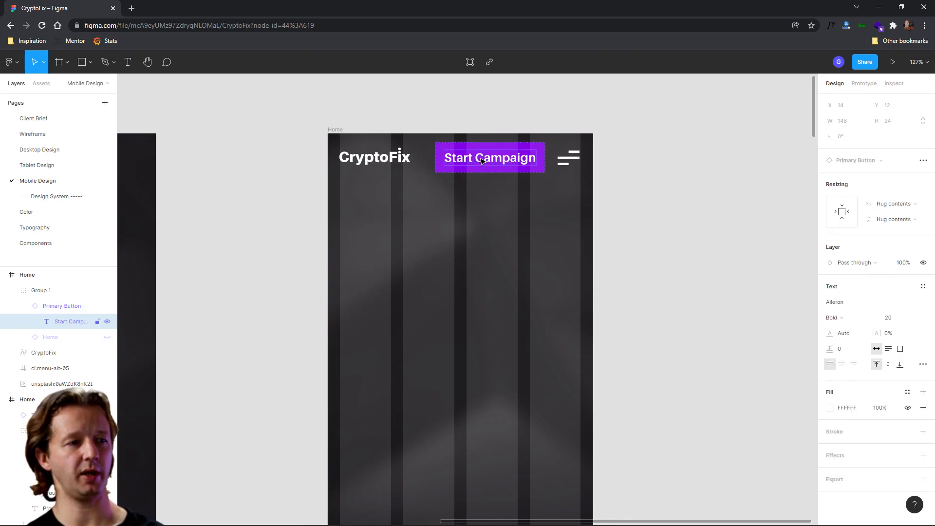
pyautogui.click(898, 322)
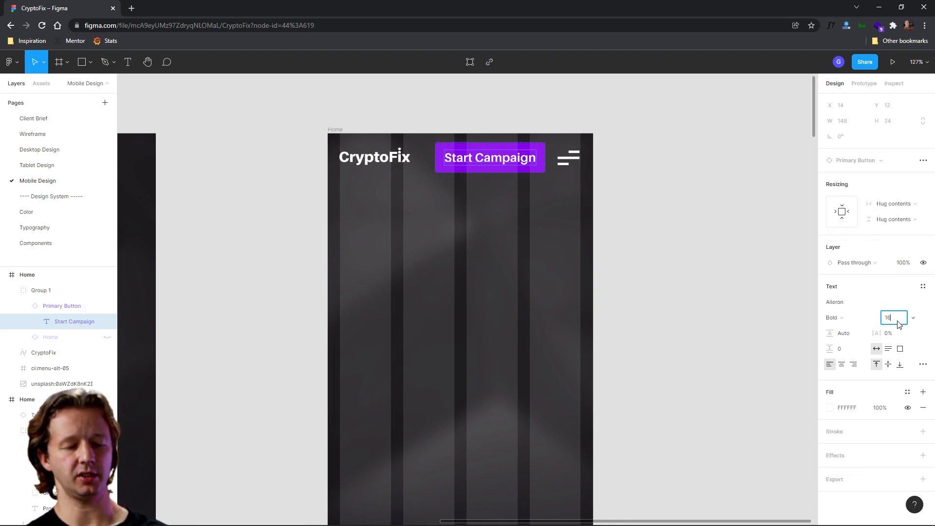
pyautogui.press('Return')
pyautogui.click(631, 242)
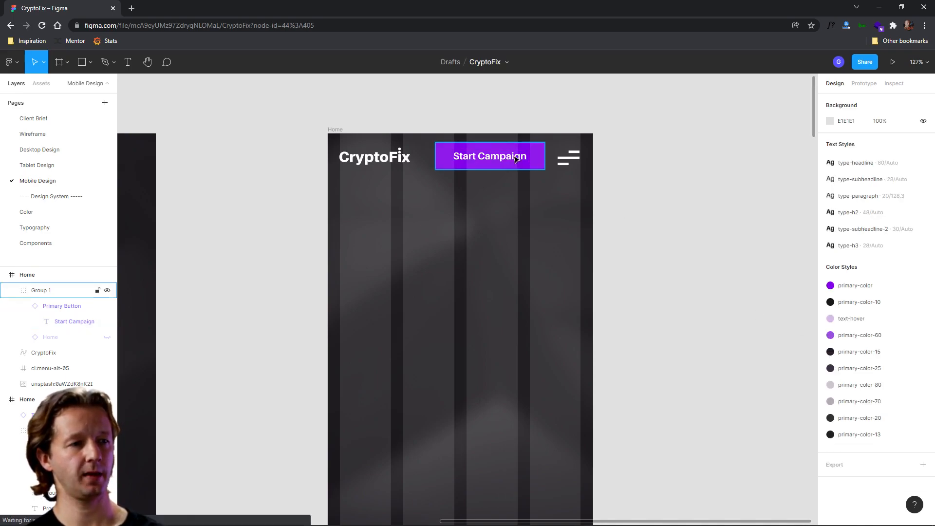
# - Shift the Start Campaign button closer to the menu icon
pyautogui.click(41, 290)
pyautogui.moveTo(549, 164); pyautogui.dragTo(526, 161)
pyautogui.click(564, 159)
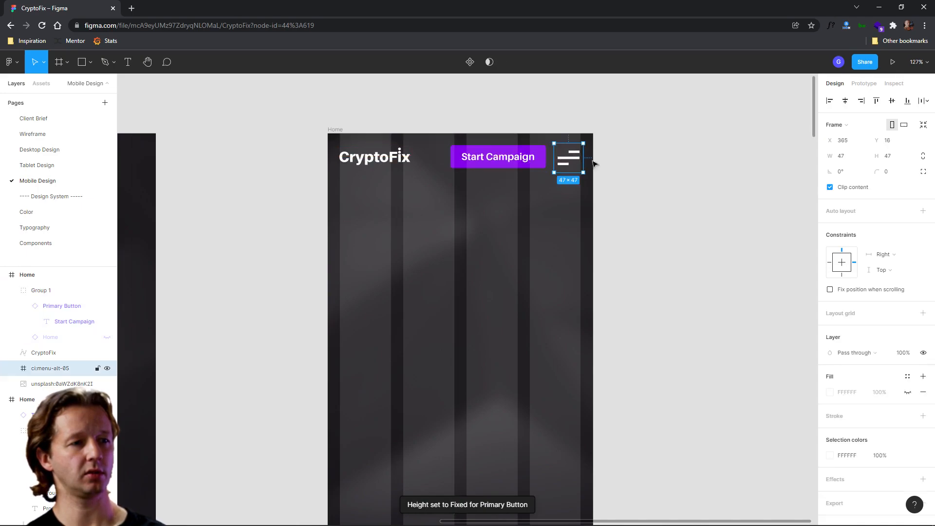
pyautogui.click(638, 166)
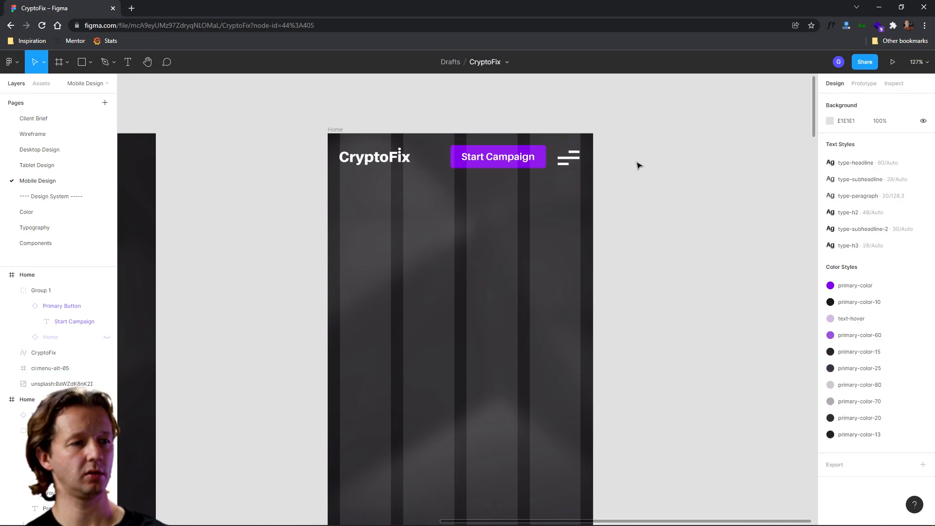
# - Hide the layout grids and nudge the Start Campaign button 3 px to the left
pyautogui.click(335, 129)
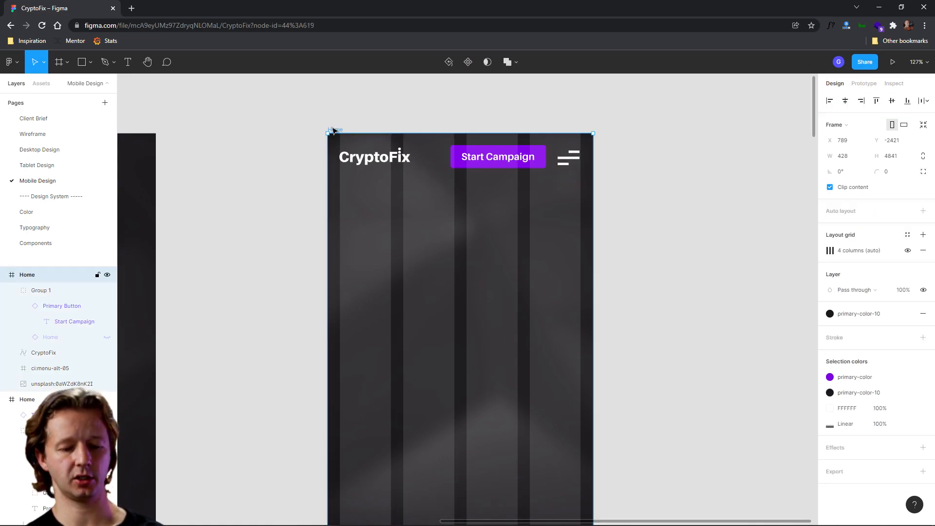
pyautogui.hotkey('ctrl', 'shift', '4')
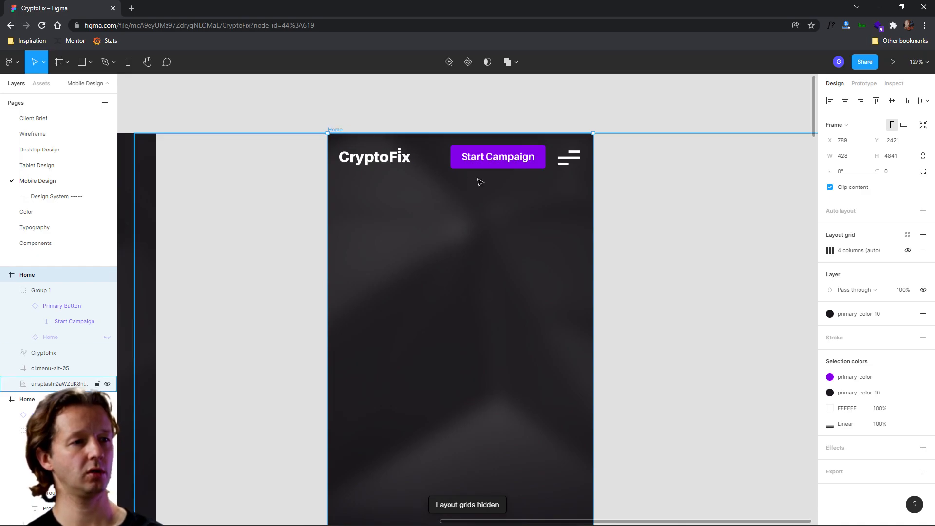
pyautogui.click(633, 179)
pyautogui.click(497, 156)
pyautogui.press('Left')
pyautogui.press('Left')
pyautogui.press('Left')
pyautogui.press('Left')
pyautogui.press('Left')
pyautogui.press('Left')
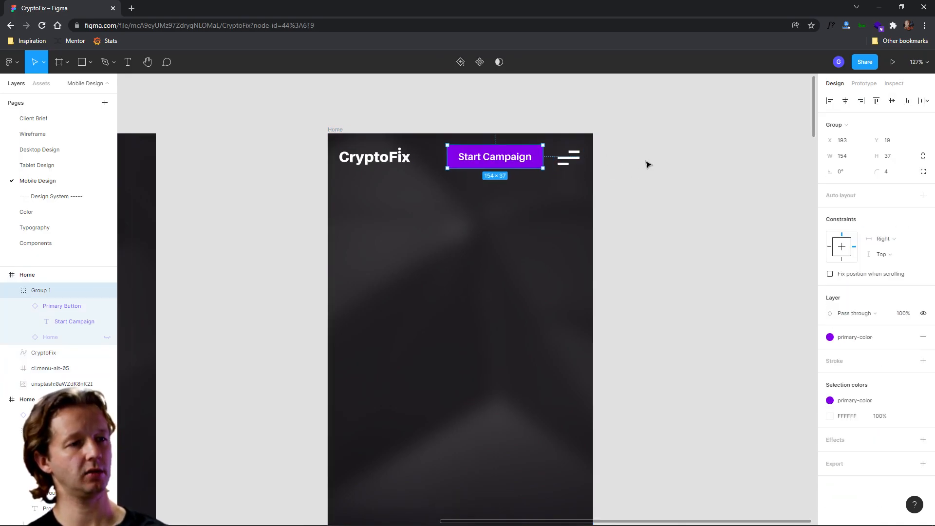
# - Set the column grid's margin to 30
pyautogui.click(648, 164)
pyautogui.click(338, 131)
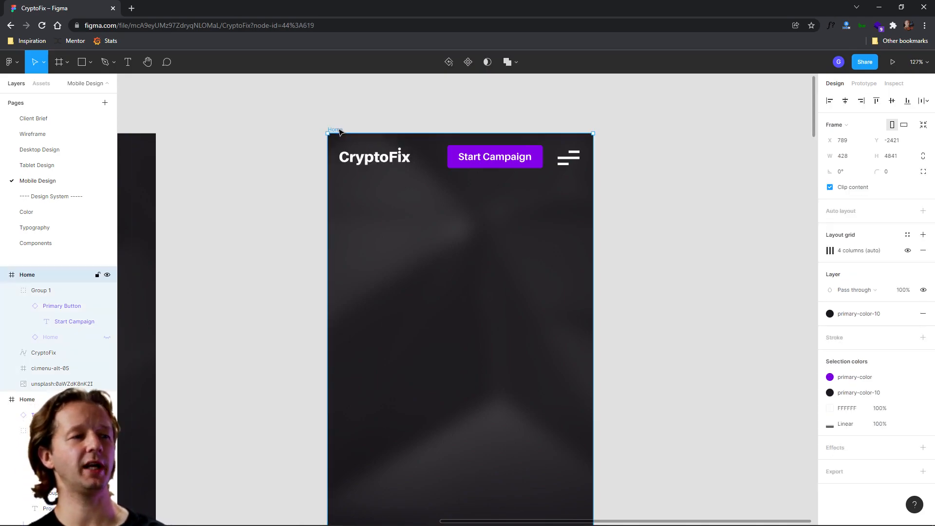
pyautogui.click(830, 251)
pyautogui.click(797, 328)
pyautogui.write('30')
pyautogui.press('Return')
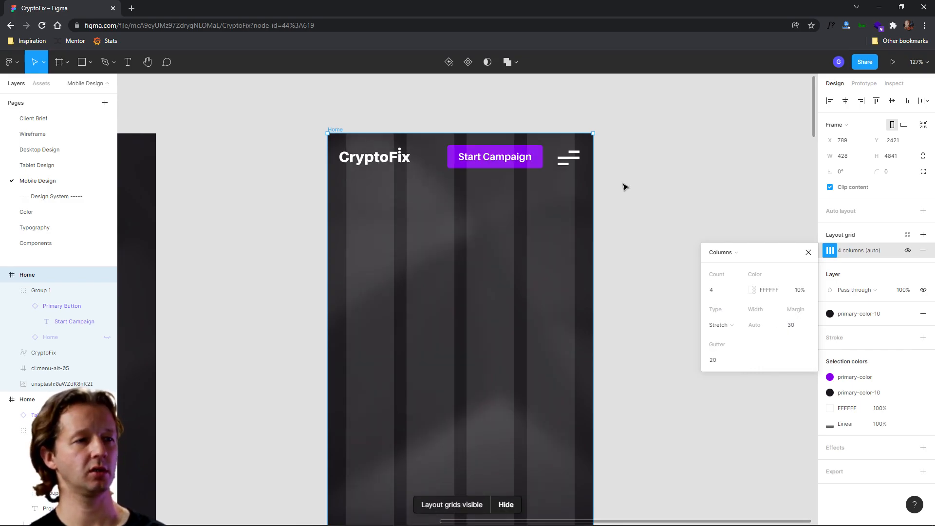
# - Shift the CryptoFix logo right to line up with the new grid margin
pyautogui.click(566, 157)
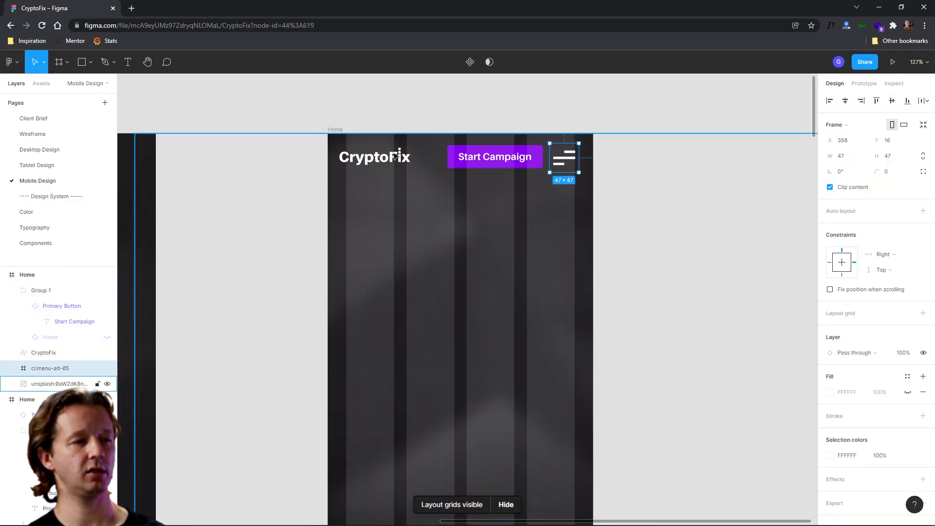
pyautogui.click(376, 157)
pyautogui.moveTo(375, 157); pyautogui.dragTo(382, 157)
pyautogui.click(655, 170)
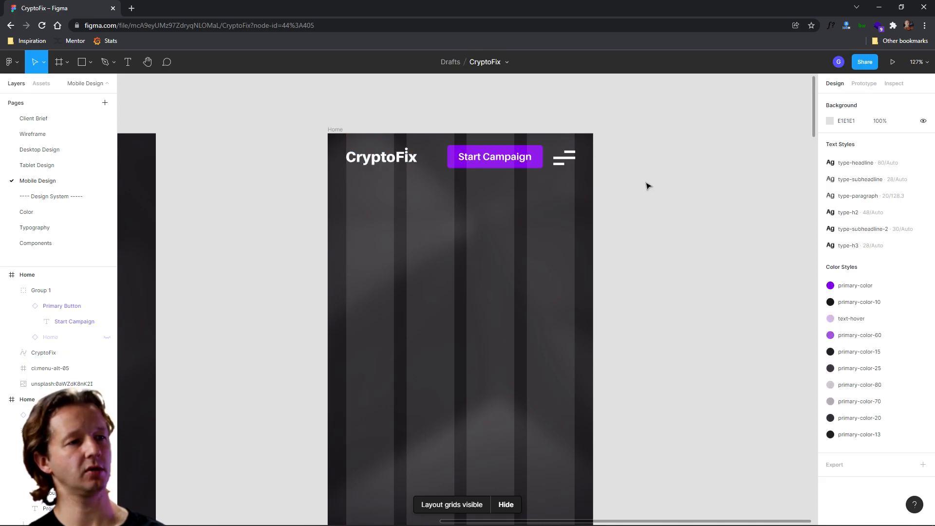
# - Nudge the Start Campaign button another 3 px to the left
pyautogui.click(527, 158)
pyautogui.press('Left')
pyautogui.press('Left')
pyautogui.press('Left')
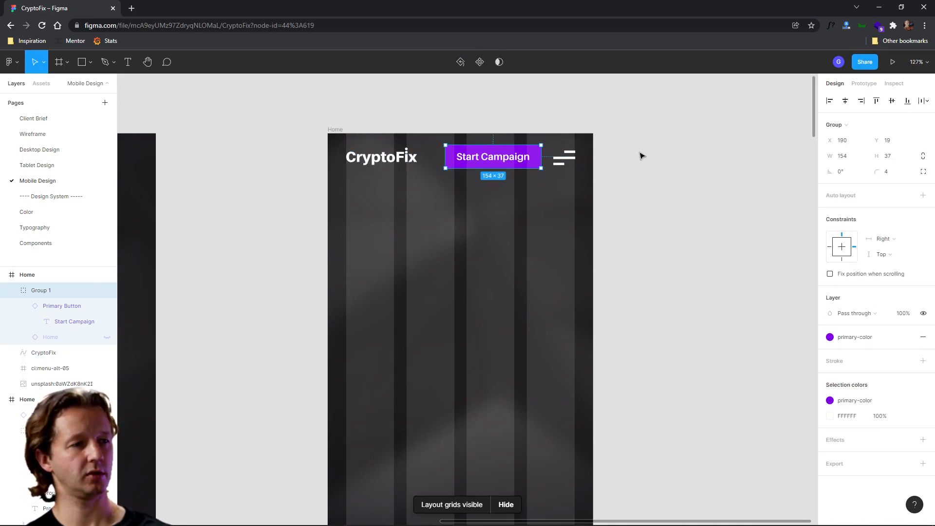
# - Select the mobile Home frame and hide its layout grids
pyautogui.click(641, 155)
pyautogui.scroll(-2, 642, 188)
pyautogui.moveTo(632, 201); pyautogui.dragTo(579, 148)
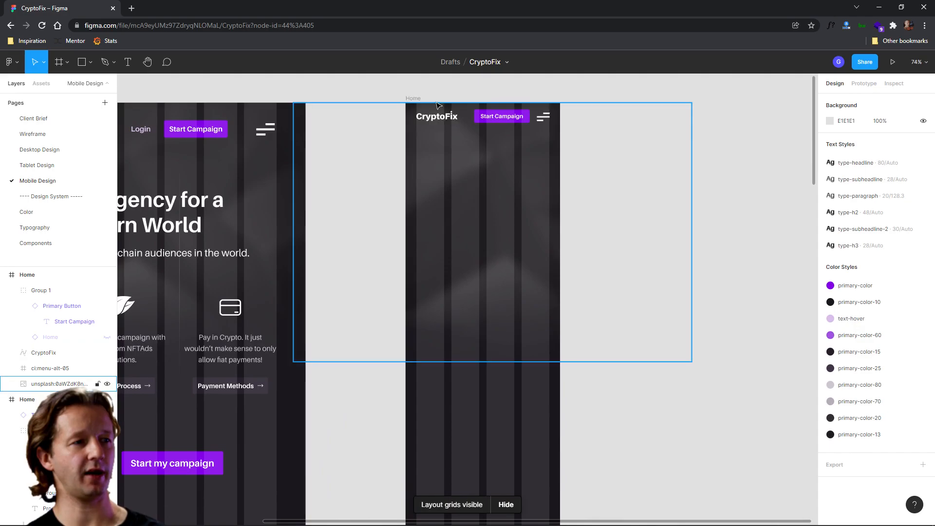
pyautogui.click(413, 99)
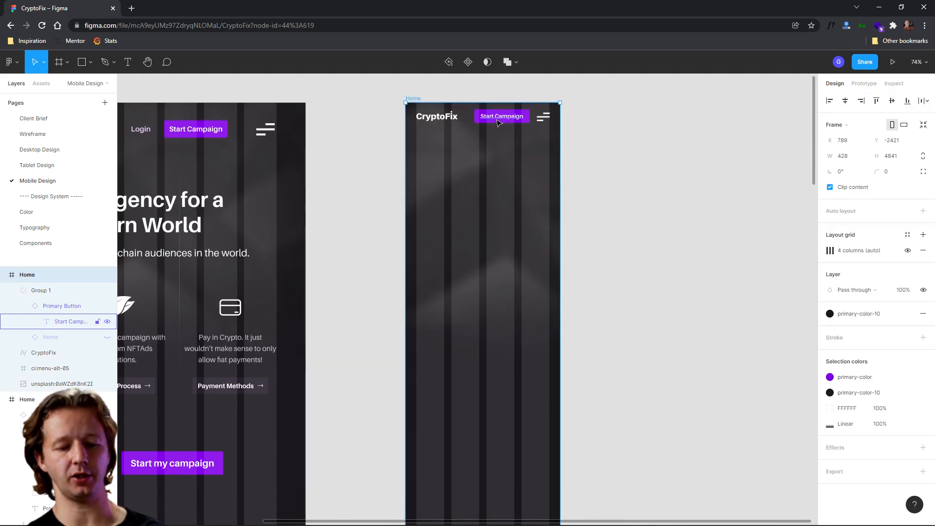
pyautogui.hotkey('ctrl', 'shift', '4')
pyautogui.click(635, 149)
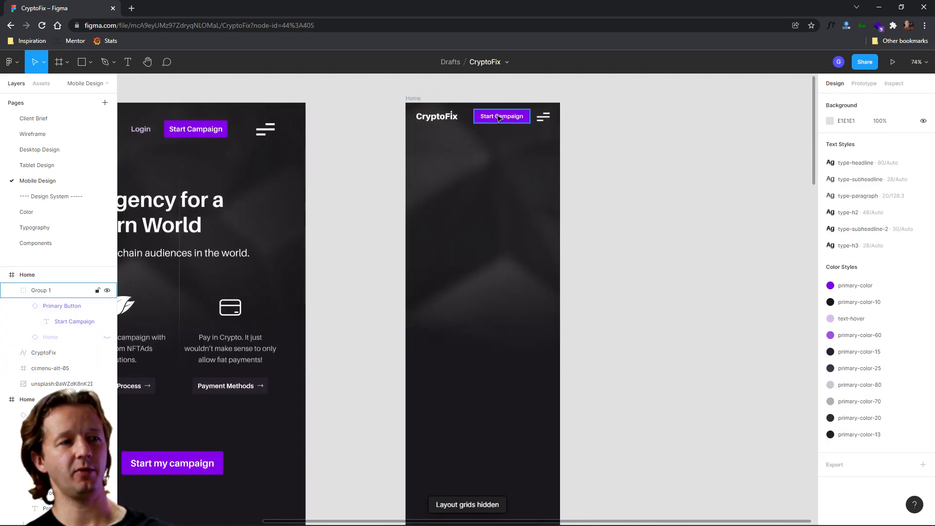
pyautogui.click(499, 117)
pyautogui.moveTo(499, 117); pyautogui.dragTo(496, 310)
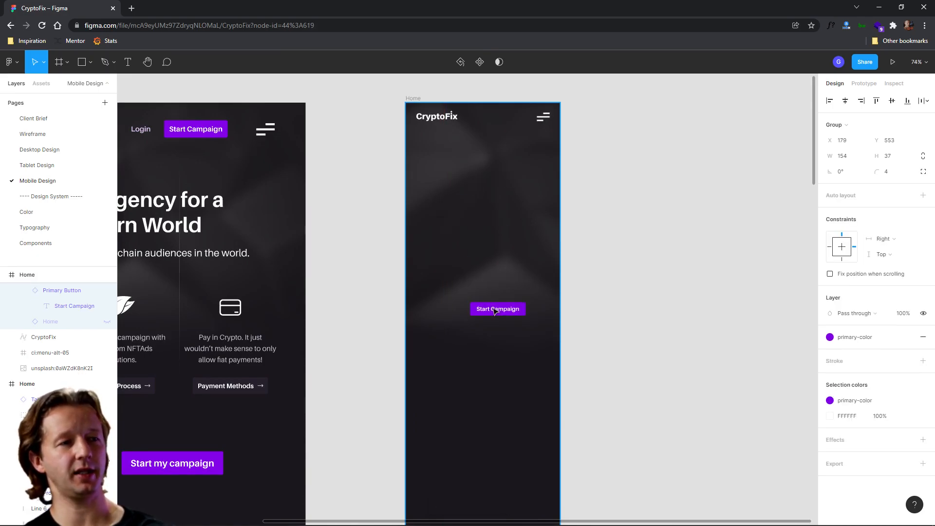
pyautogui.hotkey('ctrl', 'z')
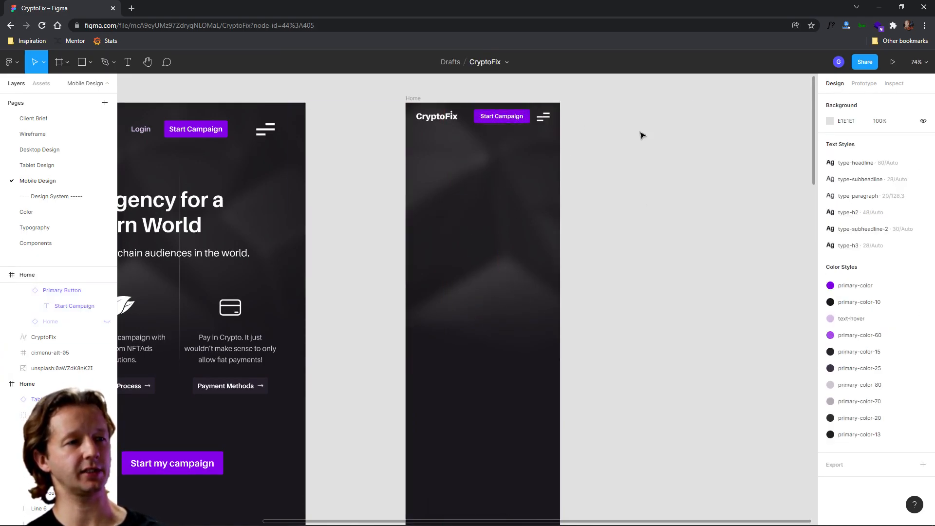
# - Copy the tablet headline and subheadline texts into the mobile frame
pyautogui.scroll(-2, 642, 179)
pyautogui.moveTo(639, 201); pyautogui.dragTo(683, 197)
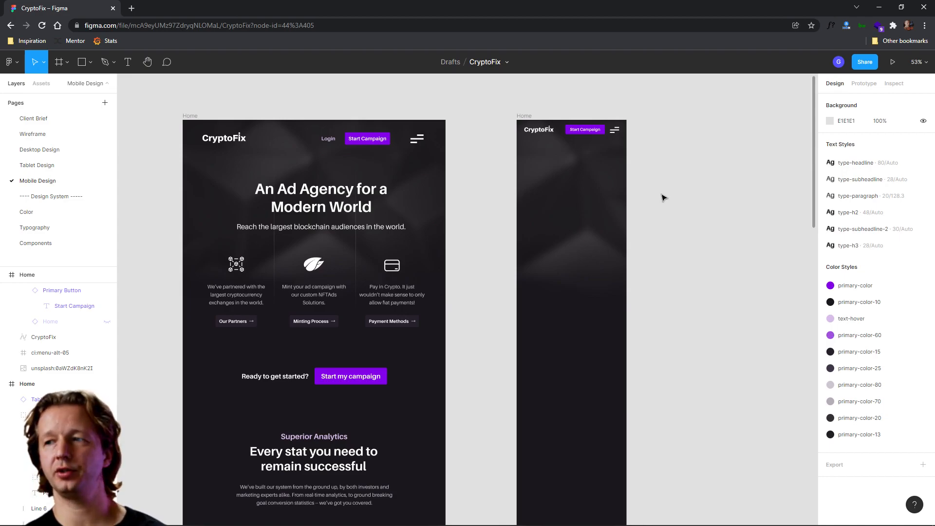
pyautogui.doubleClick(321, 202)
pyautogui.keyDown('shift'); pyautogui.click(322, 229); pyautogui.keyUp('shift')
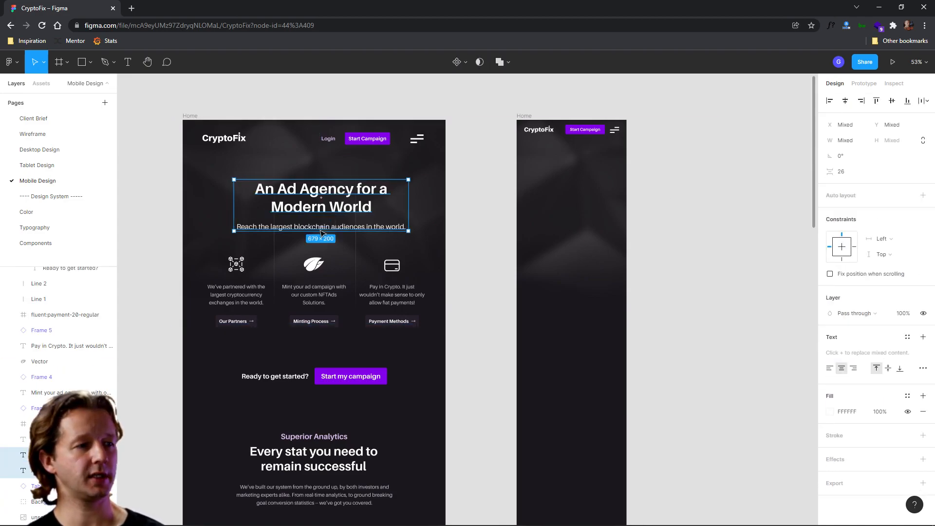
pyautogui.moveTo(307, 196); pyautogui.dragTo(561, 192)
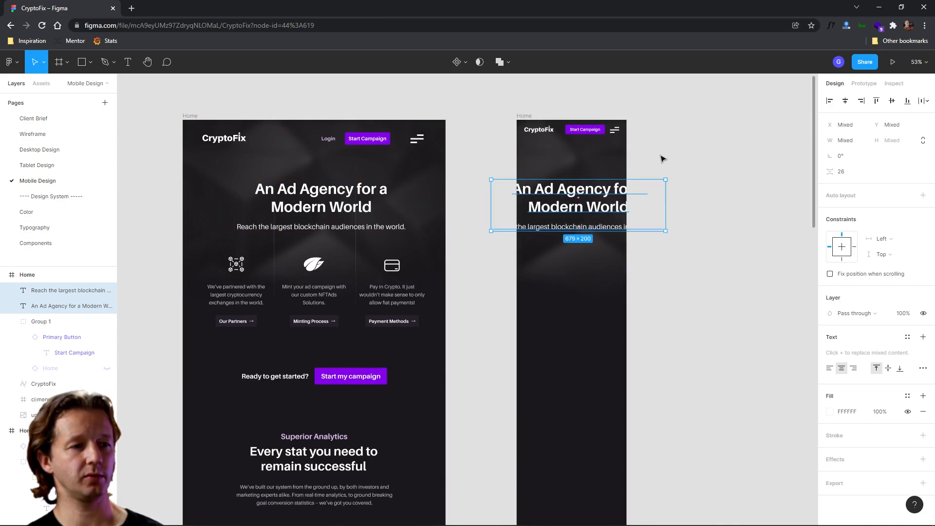
# - Apply the type-h3 text style to the copied headline in the mobile frame
pyautogui.click(663, 159)
pyautogui.click(589, 199)
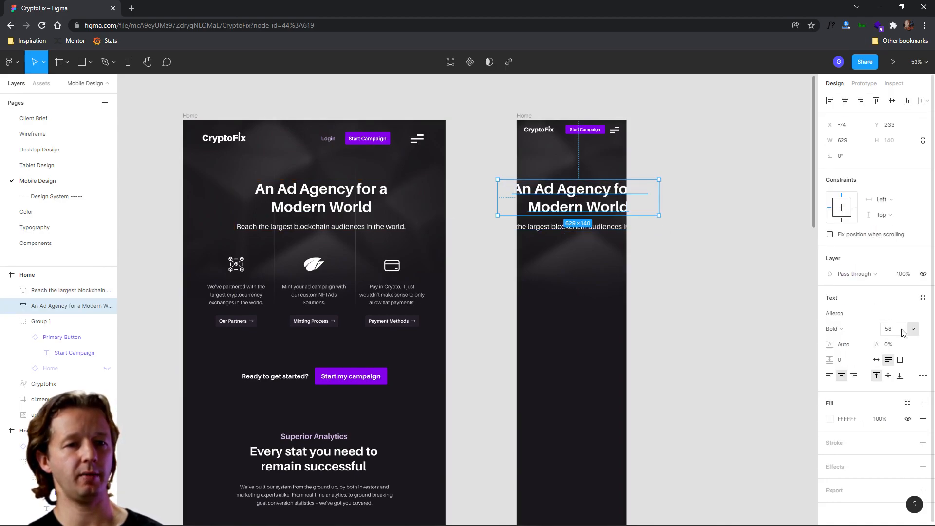
pyautogui.click(923, 298)
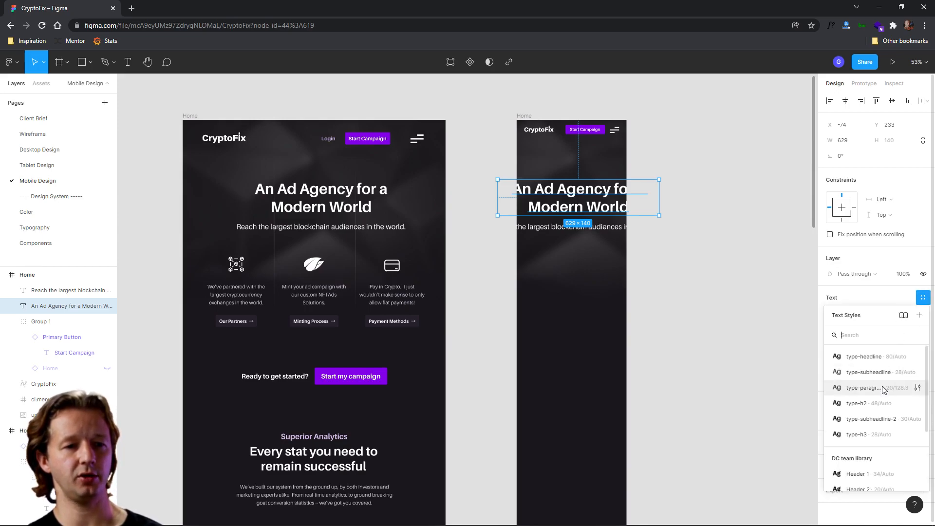
pyautogui.click(862, 434)
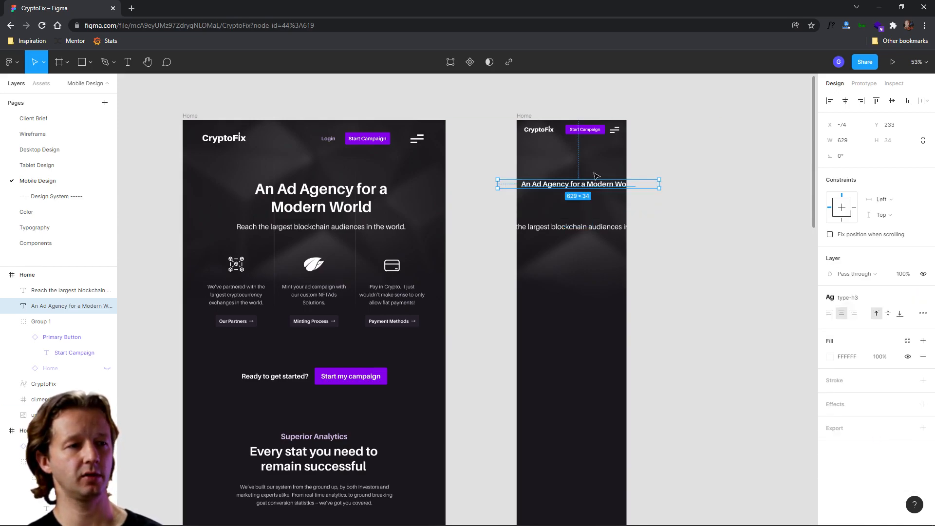
# - Resize the headline to about 317 px wide and center it horizontally in the mobile frame
pyautogui.click(660, 185)
pyautogui.click(600, 185)
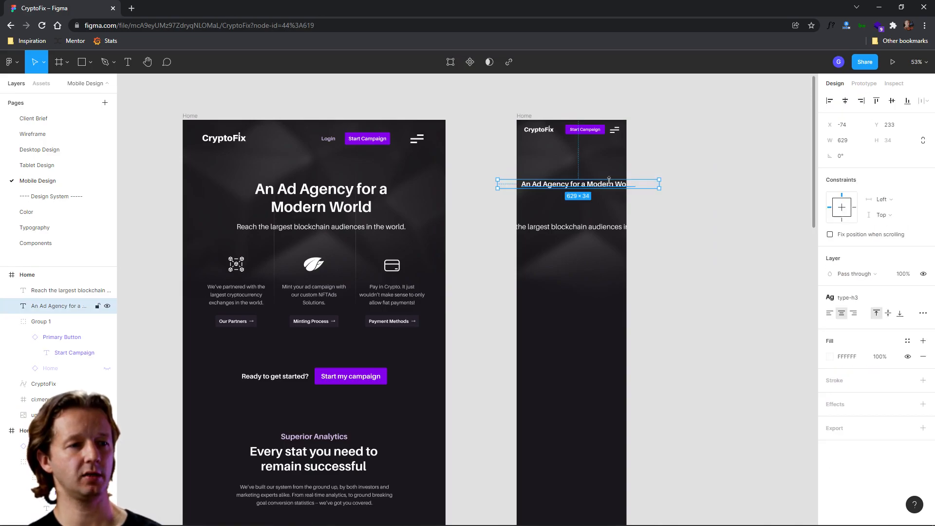
pyautogui.moveTo(662, 187); pyautogui.dragTo(591, 161)
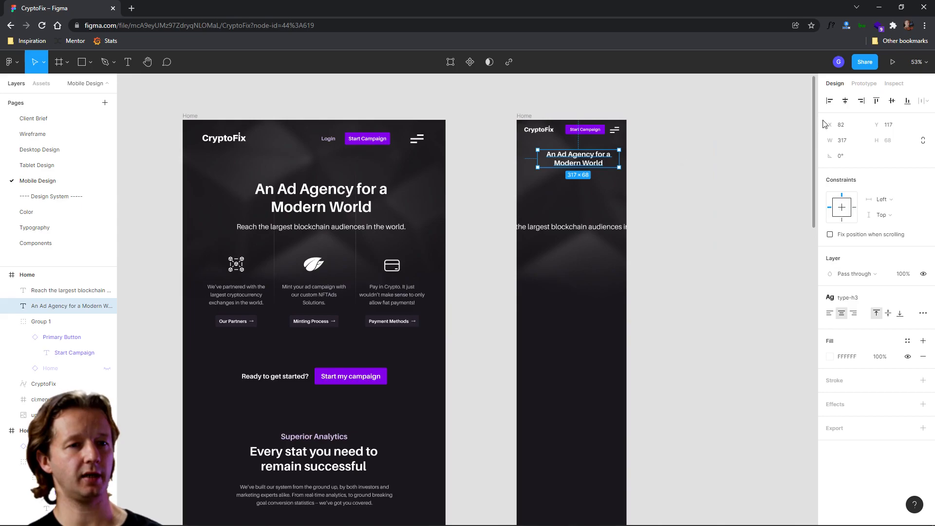
pyautogui.click(845, 100)
# - Resize the subheadline to about 315 px wide and apply the type-paragraph text style to it
pyautogui.click(570, 231)
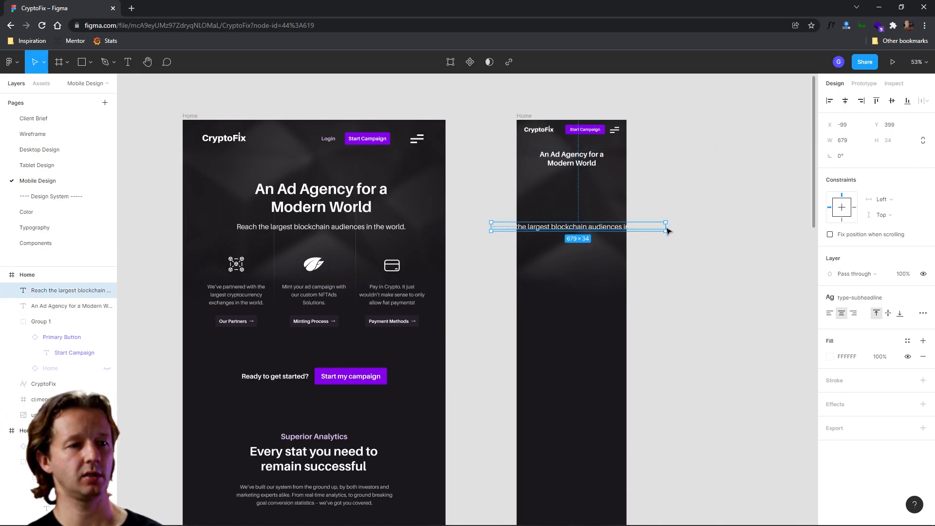
pyautogui.moveTo(669, 229); pyautogui.dragTo(585, 191)
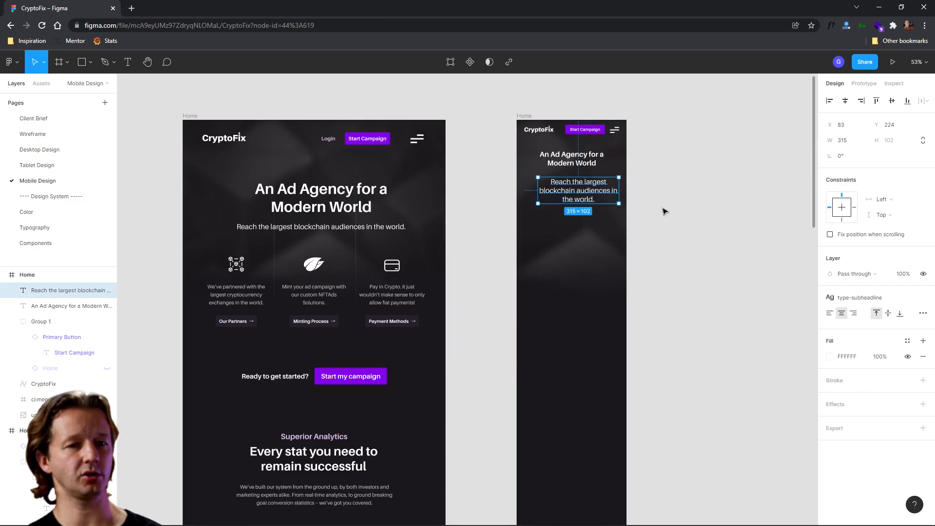
pyautogui.click(907, 300)
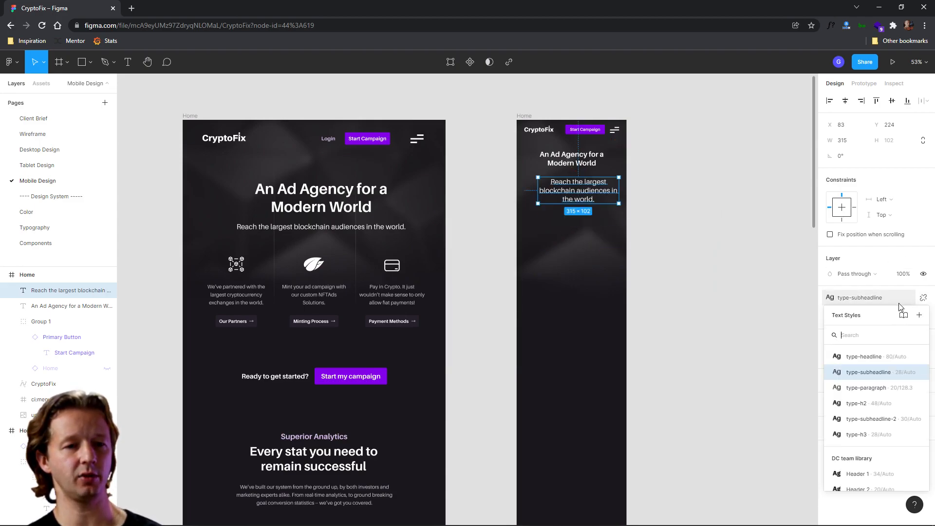
pyautogui.click(857, 388)
# - Center the subheadline horizontally and move it up closer to the headline
pyautogui.scroll(5, 587, 190)
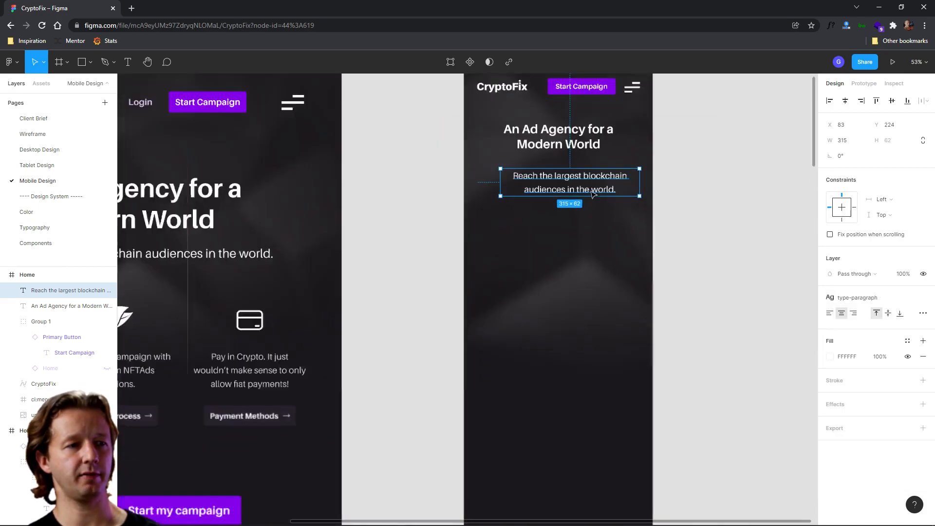
pyautogui.moveTo(582, 160); pyautogui.dragTo(560, 284)
pyautogui.scroll(1, 559, 283)
pyautogui.click(846, 106)
pyautogui.moveTo(550, 319); pyautogui.dragTo(551, 301)
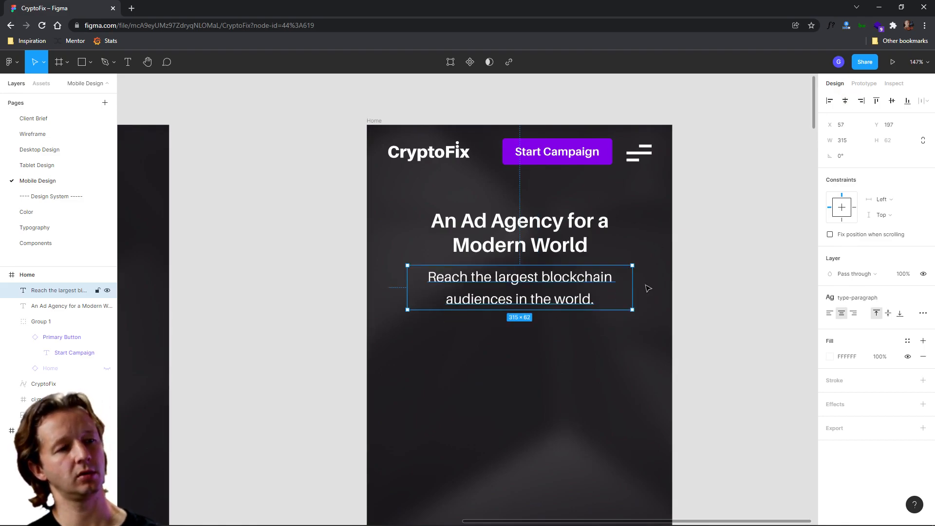
# - Open the type-paragraph text style settings for the subheadline and review them
pyautogui.click(762, 256)
pyautogui.scroll(-3, 736, 270)
pyautogui.click(630, 291)
pyautogui.scroll(1, 745, 291)
pyautogui.click(907, 300)
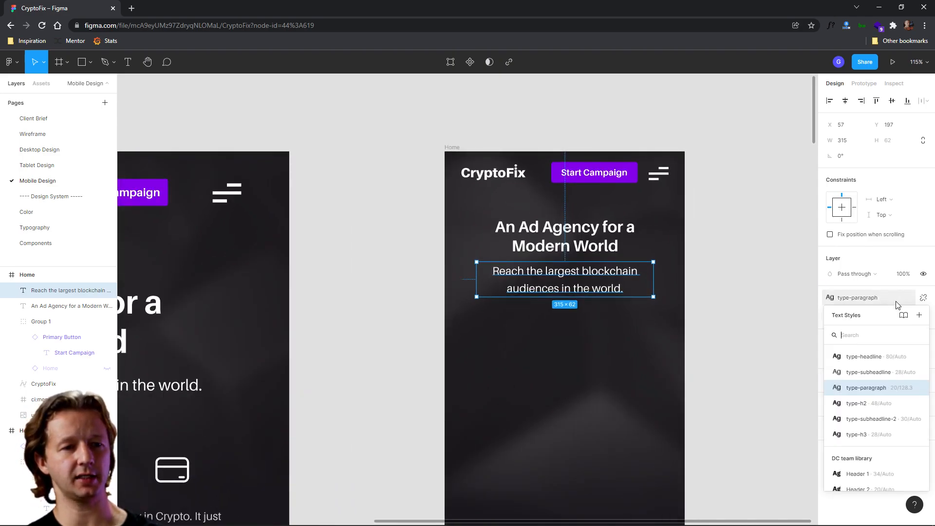
pyautogui.click(848, 379)
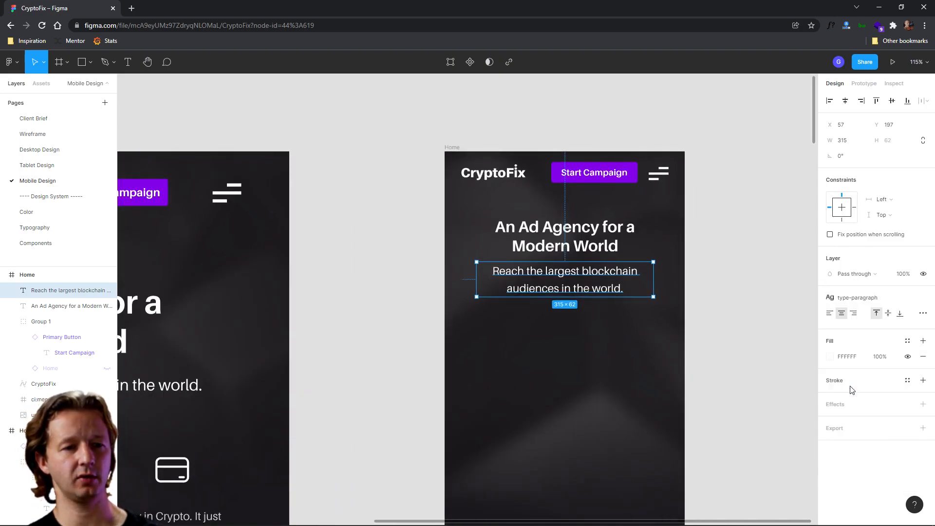
pyautogui.click(847, 296)
pyautogui.click(919, 390)
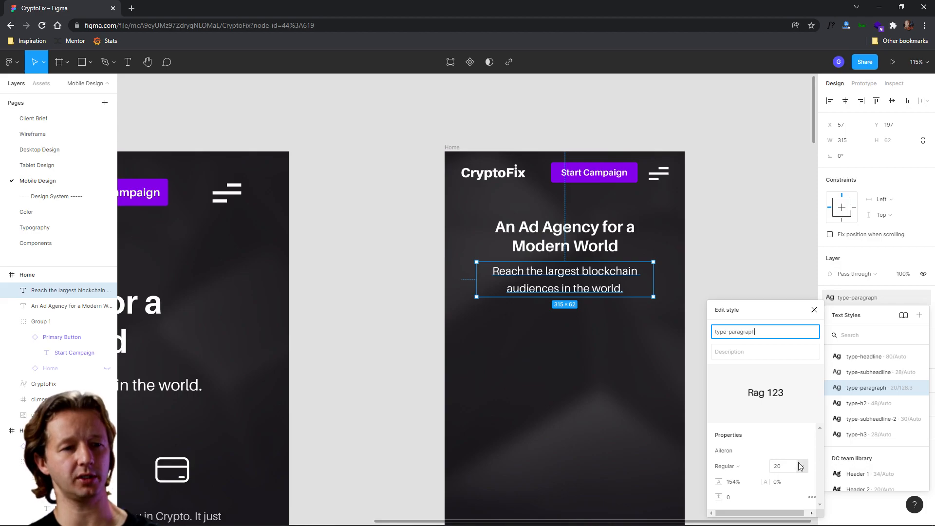
pyautogui.click(895, 290)
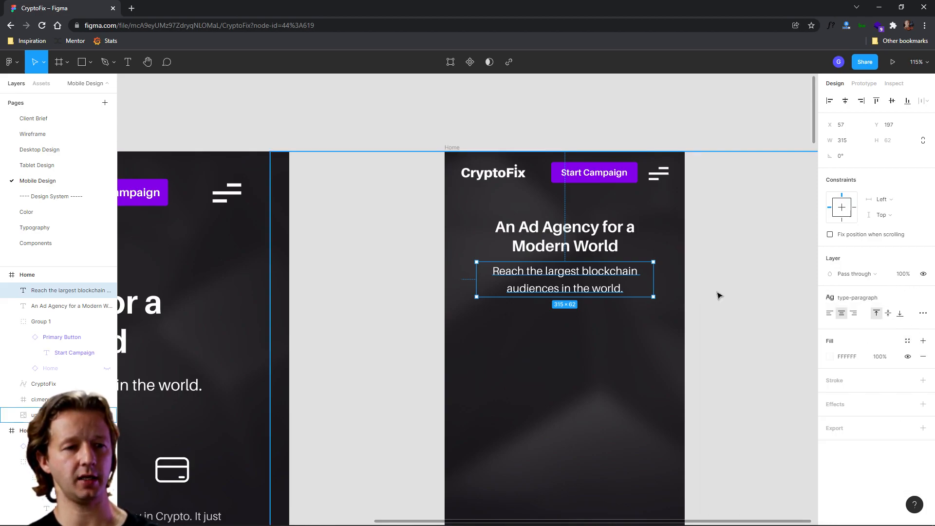
# - Detach the subheadline from its text style and set its font size to 16
pyautogui.click(916, 298)
pyautogui.click(901, 334)
pyautogui.press('Escape')
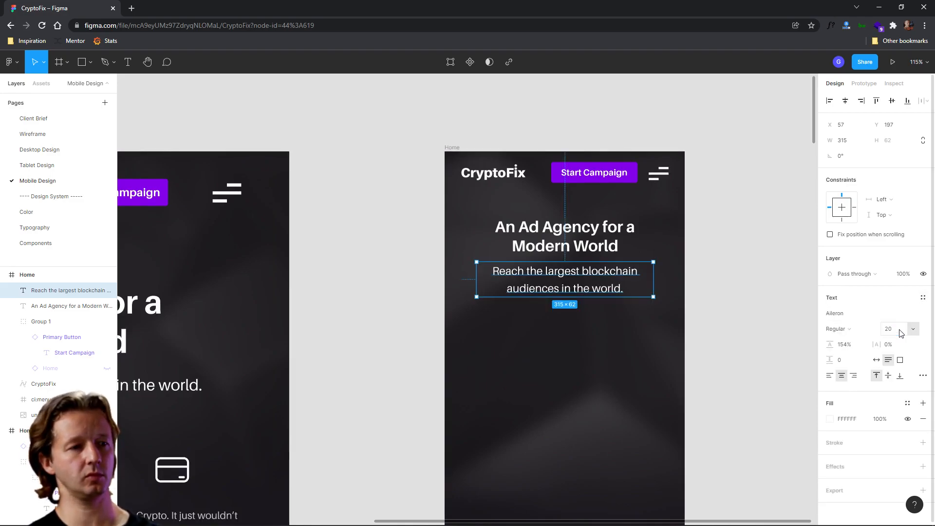
pyautogui.click(725, 294)
pyautogui.click(587, 275)
pyautogui.click(899, 334)
pyautogui.write('1')
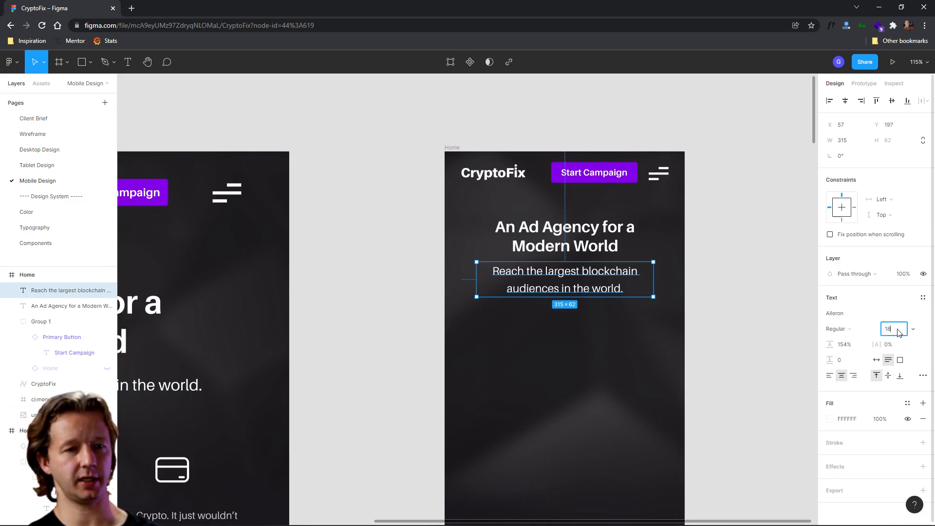
pyautogui.write('8')
pyautogui.press('Return')
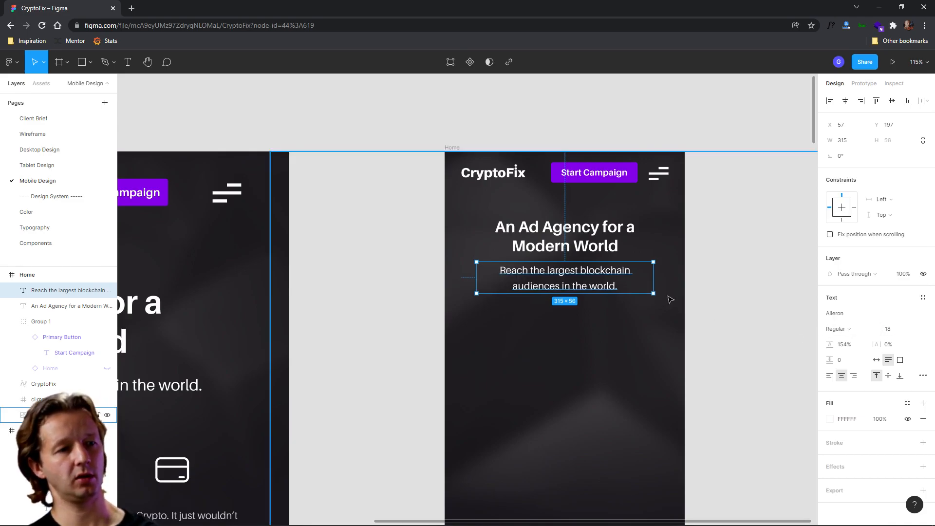
pyautogui.click(899, 333)
pyautogui.write('16')
pyautogui.press('Return')
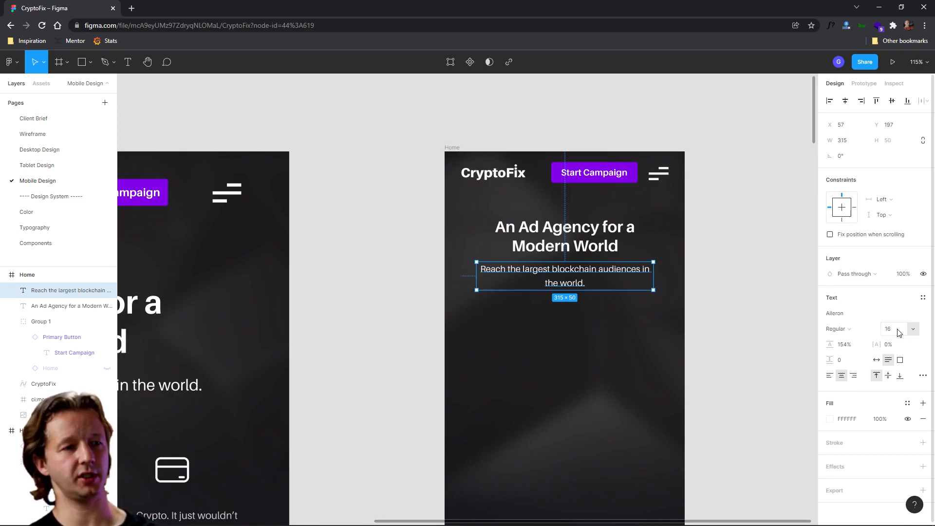
# - Narrow the subheadline to about 261 px wide and reduce its line height to 143%
pyautogui.click(764, 291)
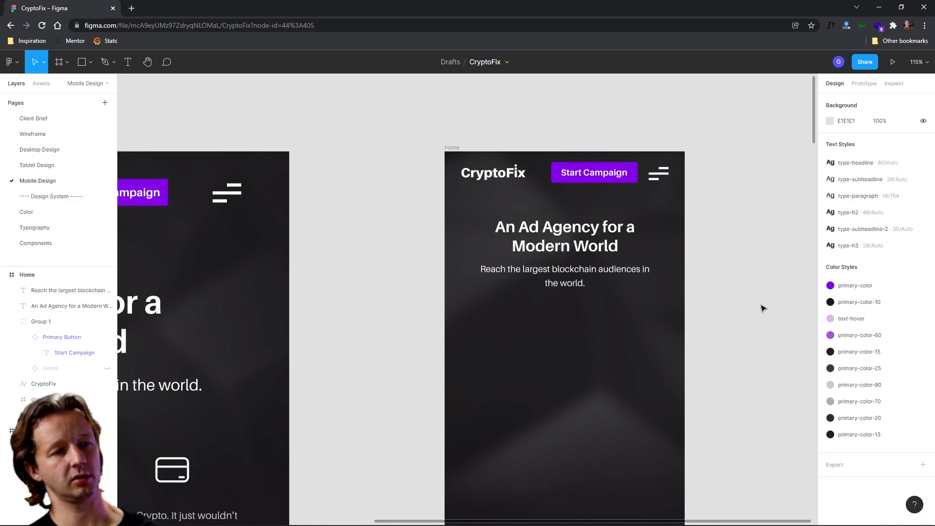
pyautogui.scroll(-5, 765, 281)
pyautogui.scroll(-2, 745, 277)
pyautogui.click(681, 223)
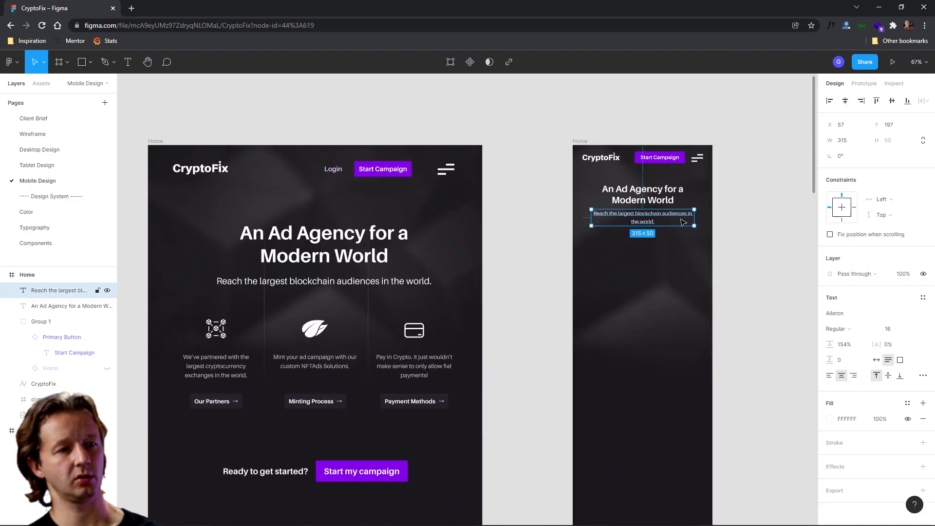
pyautogui.moveTo(704, 216); pyautogui.dragTo(685, 217)
pyautogui.moveTo(831, 345); pyautogui.dragTo(819, 343)
pyautogui.press('Escape')
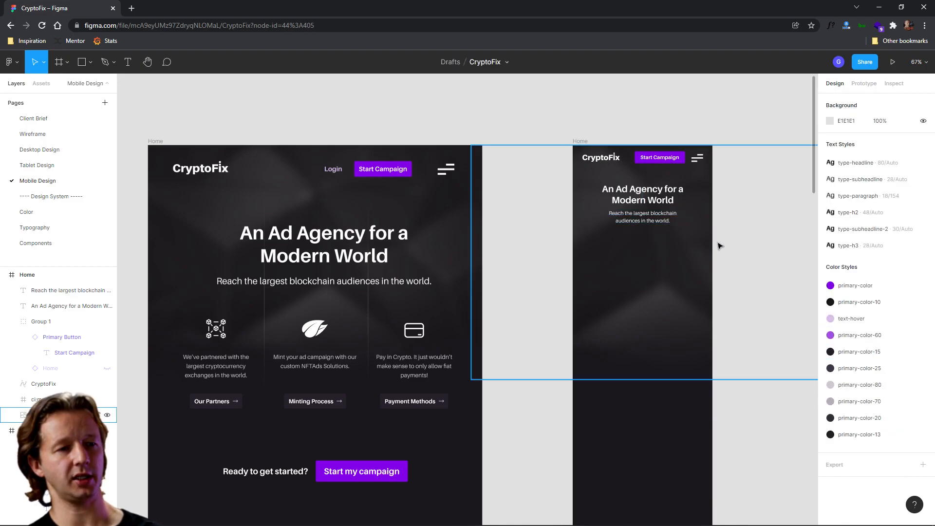
pyautogui.scroll(5, 706, 215)
pyautogui.click(606, 228)
pyautogui.scroll(-4, 705, 222)
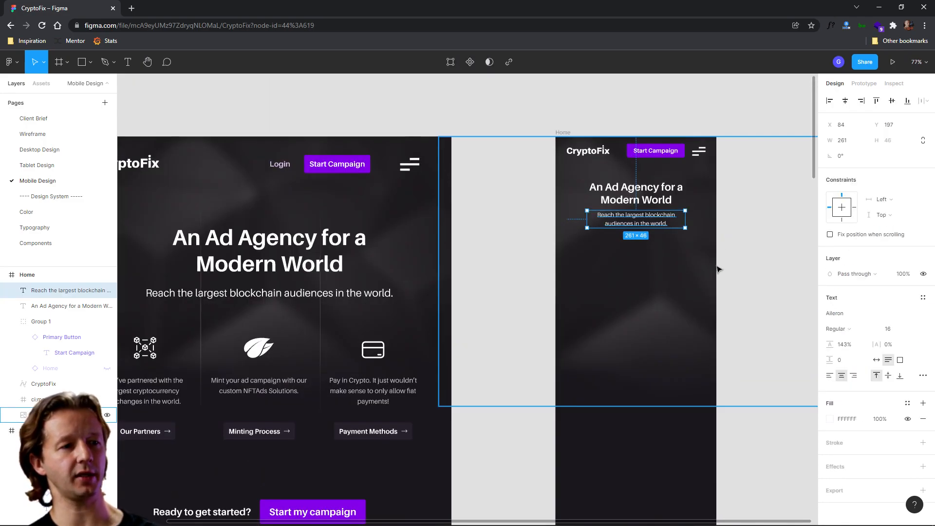
pyautogui.scroll(-3, 719, 269)
pyautogui.press('Escape')
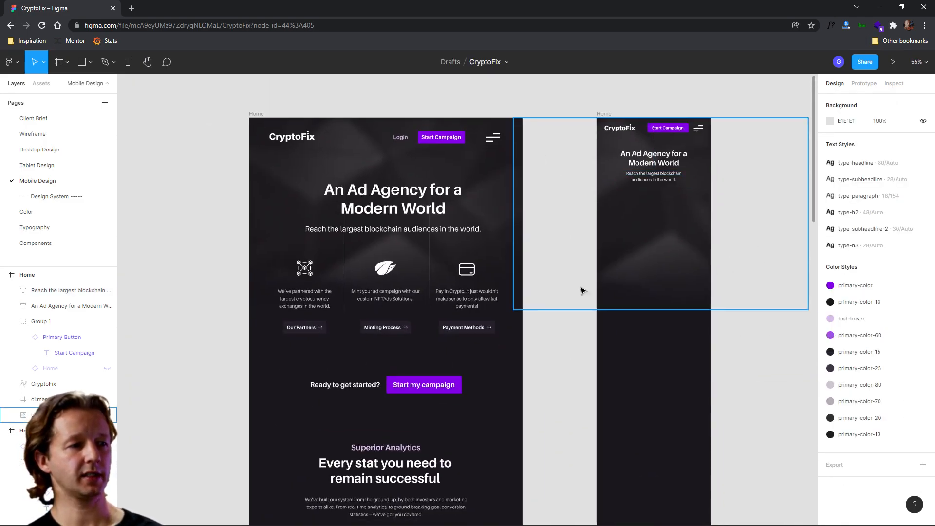
pyautogui.scroll(3, 466, 339)
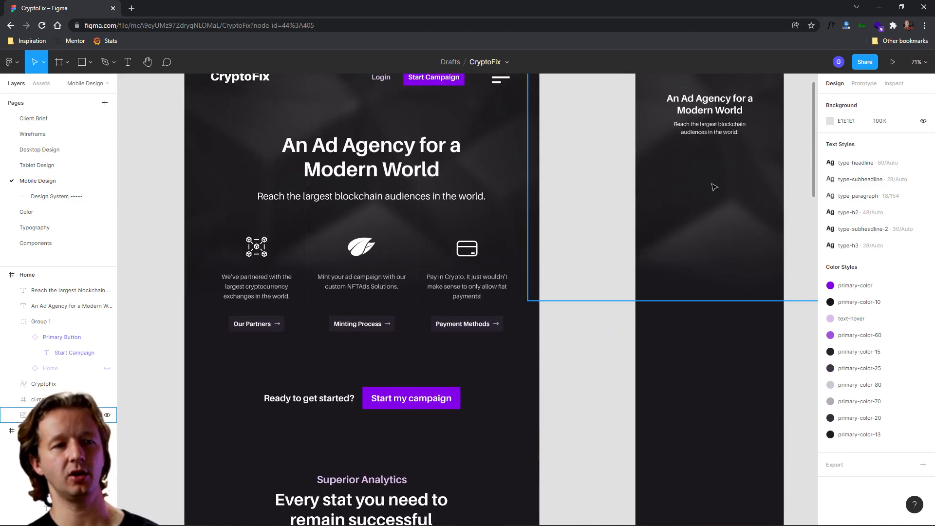
# - Copy the tablet's Our Partners feature column (icon, text and button) into the mobile frame below the subheadline
pyautogui.click(257, 247)
pyautogui.keyDown('shift'); pyautogui.click(259, 292); pyautogui.keyUp('shift')
pyautogui.keyDown('shift'); pyautogui.click(258, 323); pyautogui.keyUp('shift')
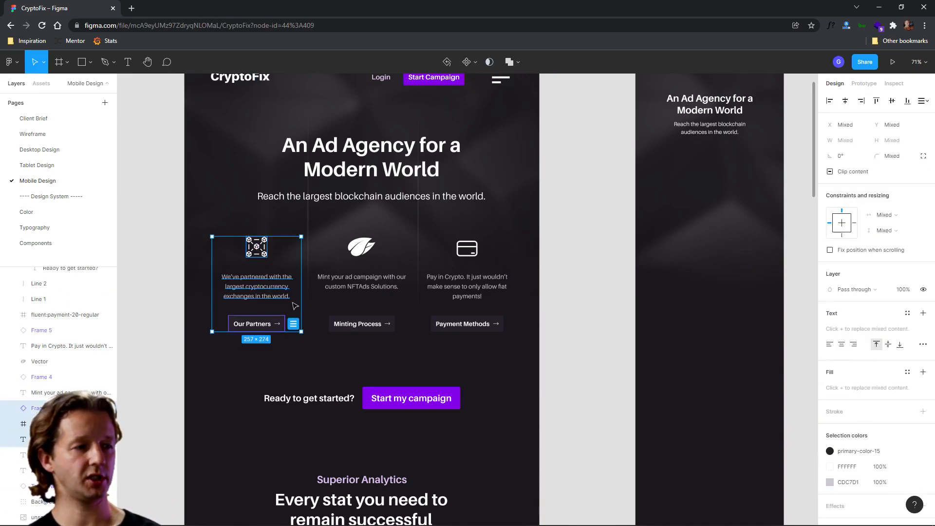
pyautogui.moveTo(616, 282); pyautogui.dragTo(718, 217)
pyautogui.moveTo(717, 222); pyautogui.dragTo(641, 265)
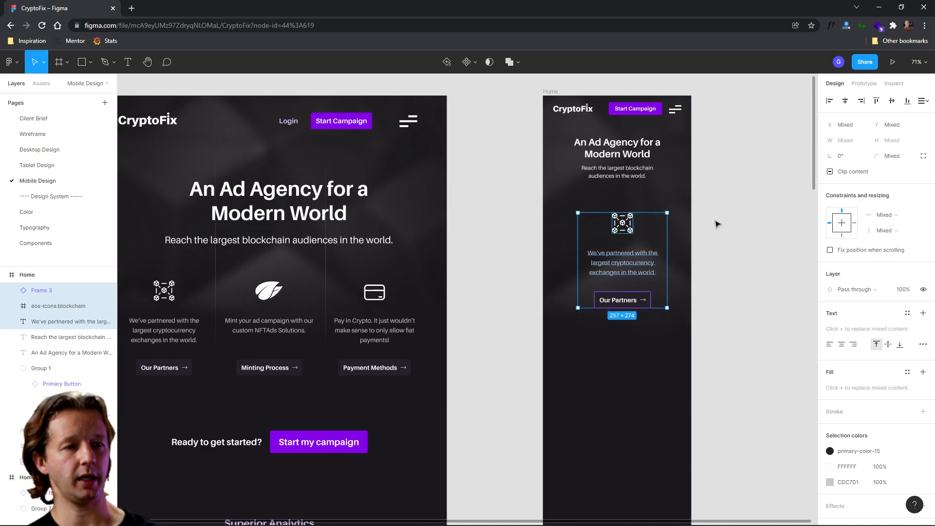
# - Group the copied feature column and center it horizontally in the mobile frame
pyautogui.hotkey('ctrl', 'g')
pyautogui.click(845, 100)
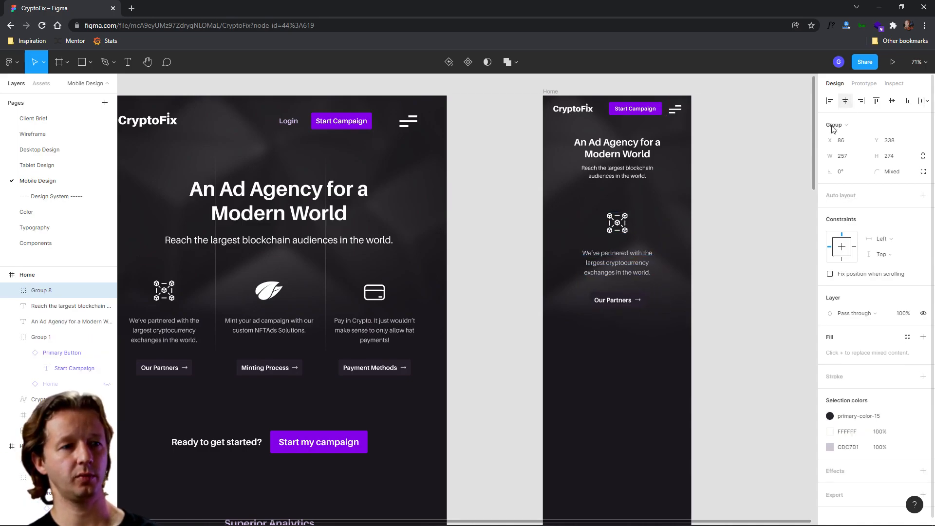
# - Shift the mobile headline, subheadline and Our Partners feature column slightly lower in the frame
pyautogui.moveTo(636, 263); pyautogui.dragTo(638, 264)
pyautogui.click(725, 298)
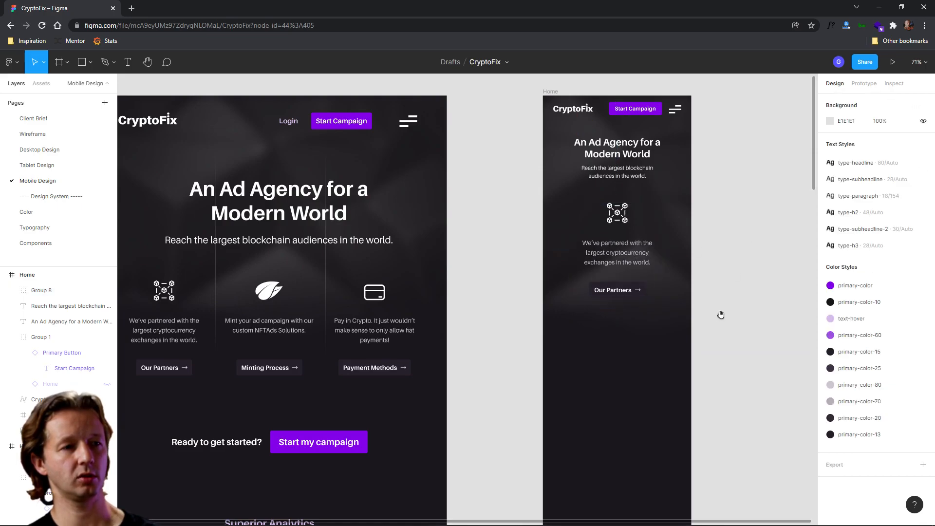
pyautogui.hscroll(-2, 730, 302)
pyautogui.scroll(-1, 731, 302)
pyautogui.scroll(-2, 672, 310)
pyautogui.hscroll(-2, 672, 295)
pyautogui.scroll(-1, 672, 294)
pyautogui.click(738, 129)
pyautogui.keyDown('shift'); pyautogui.click(738, 149); pyautogui.keyUp('shift')
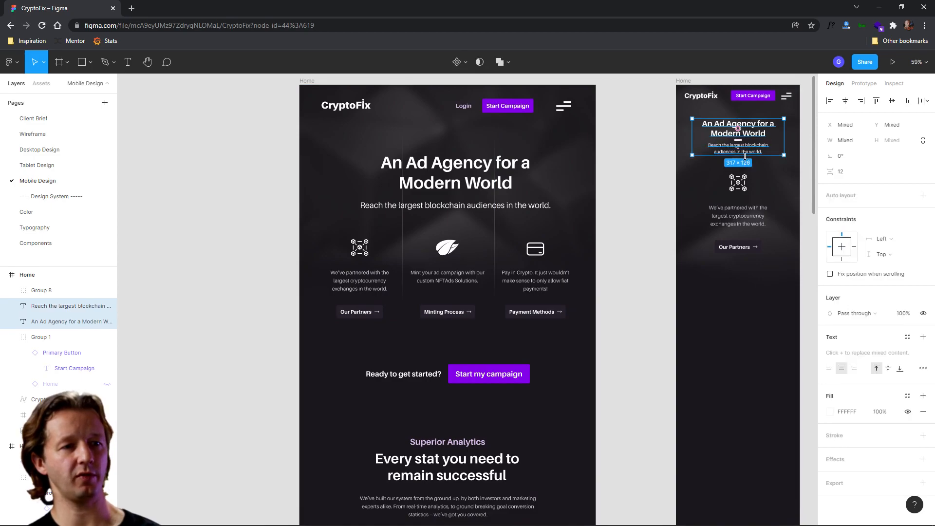
pyautogui.keyDown('shift'); pyautogui.click(741, 217); pyautogui.keyUp('shift')
pyautogui.moveTo(742, 226); pyautogui.dragTo(739, 236)
pyautogui.click(734, 328)
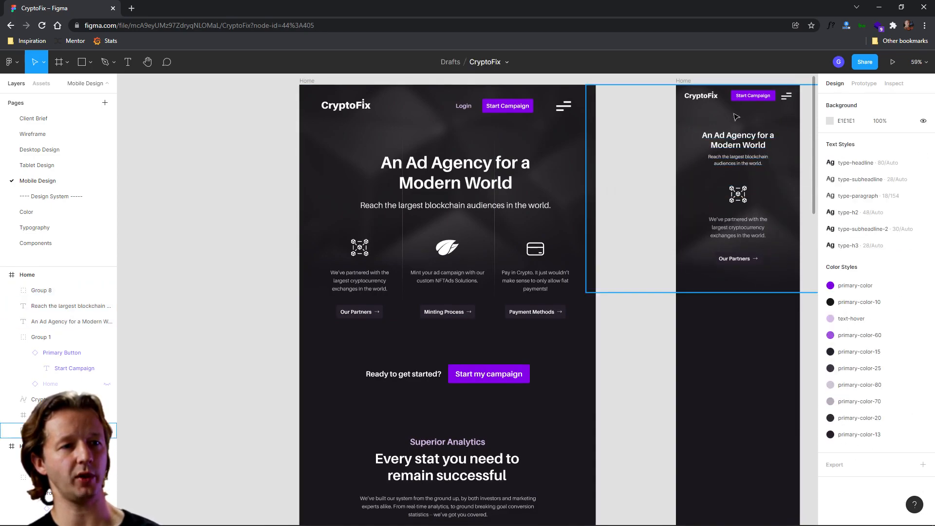
# - Copy the tablet's Minting Process feature column into the mobile frame below Our Partners and group it
pyautogui.moveTo(432, 235); pyautogui.dragTo(451, 319)
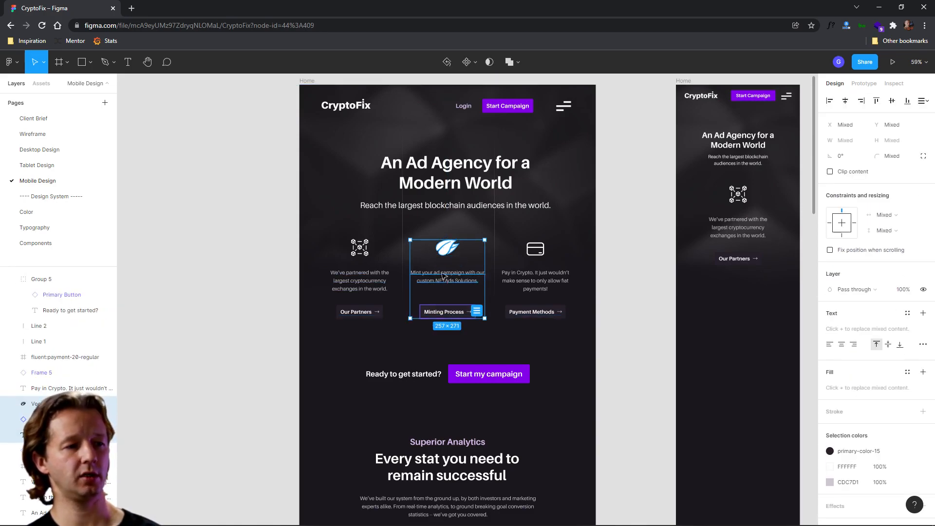
pyautogui.moveTo(441, 279); pyautogui.dragTo(735, 326)
pyautogui.hotkey('ctrl', 'g')
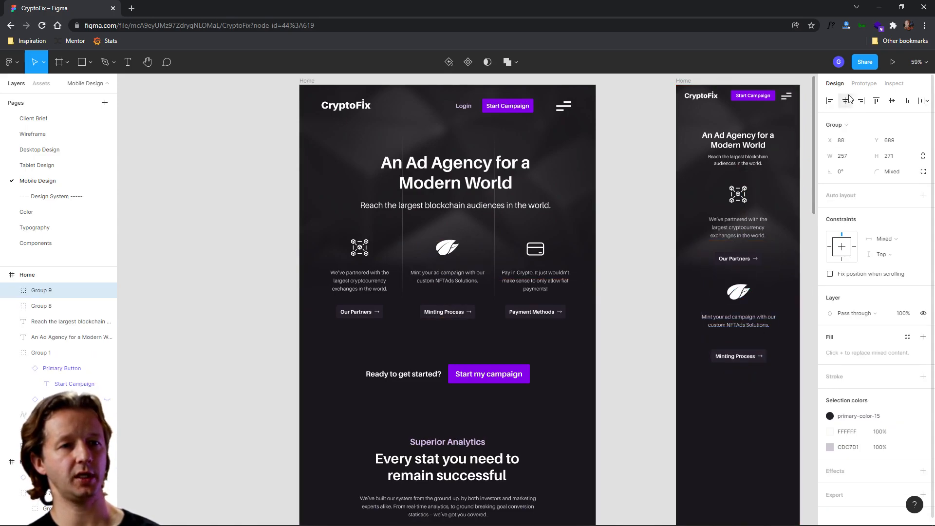
# - Copy the tablet's Payment Methods feature column (icon, text and button) below Minting Process in the mobile frame and group it
pyautogui.click(535, 252)
pyautogui.keyDown('shift'); pyautogui.click(535, 281); pyautogui.keyUp('shift')
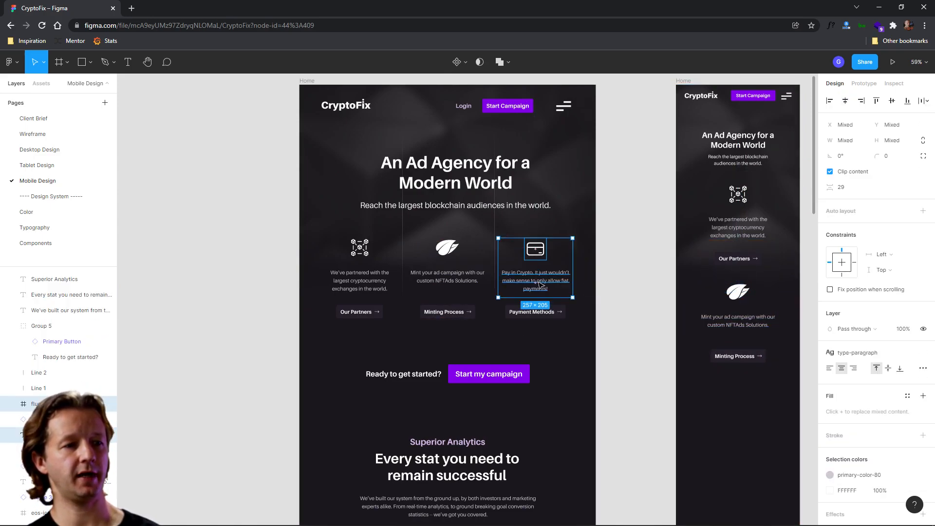
pyautogui.keyDown('shift'); pyautogui.click(536, 314); pyautogui.keyUp('shift')
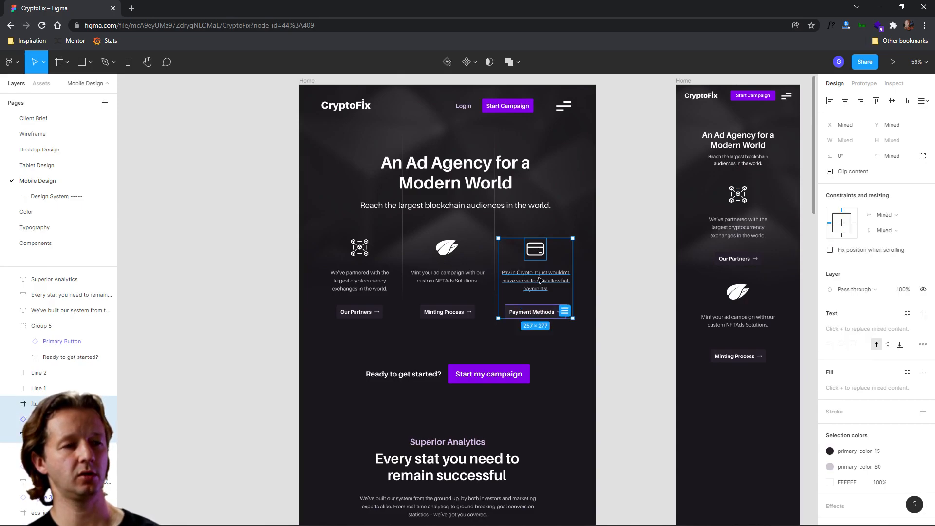
pyautogui.moveTo(540, 280); pyautogui.dragTo(742, 430)
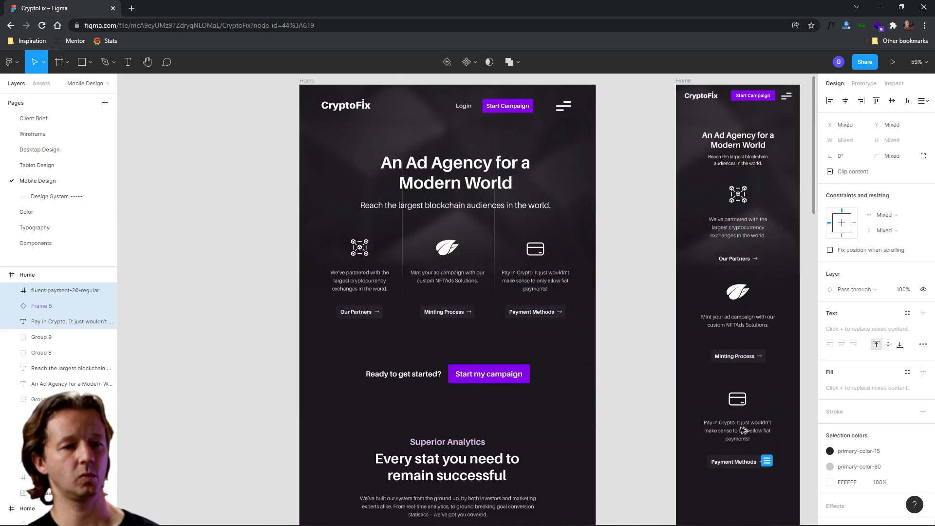
pyautogui.hotkey('ctrl', 'g')
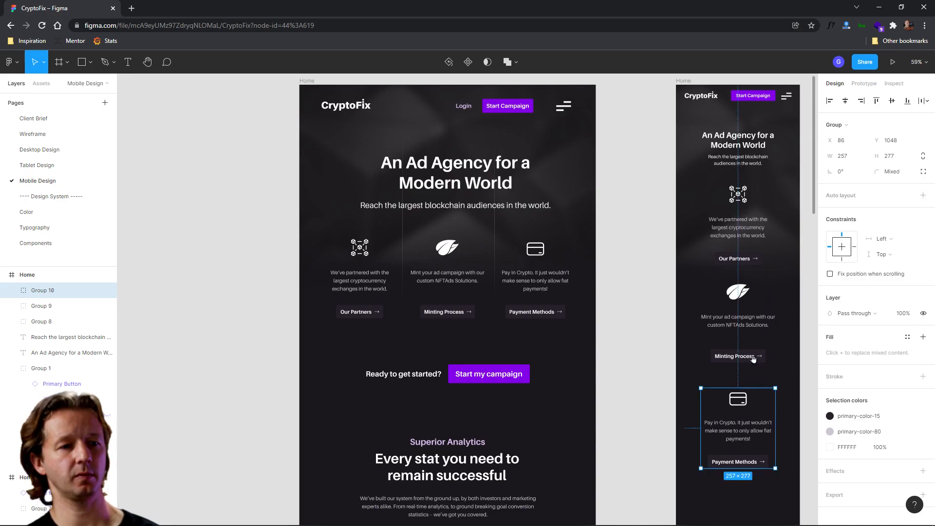
# - Space the three mobile feature columns evenly, about 66 px apart
pyautogui.hscroll(2, 653, 334)
pyautogui.scroll(-1, 653, 333)
pyautogui.click(747, 340)
pyautogui.moveTo(639, 380); pyautogui.dragTo(640, 373)
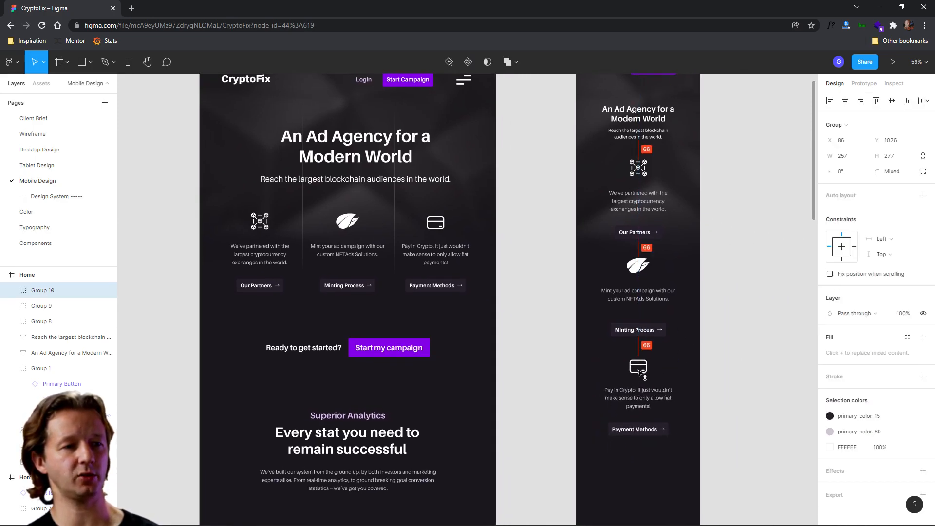
pyautogui.click(748, 305)
pyautogui.moveTo(749, 305); pyautogui.dragTo(677, 219)
pyautogui.moveTo(671, 336); pyautogui.dragTo(764, 266)
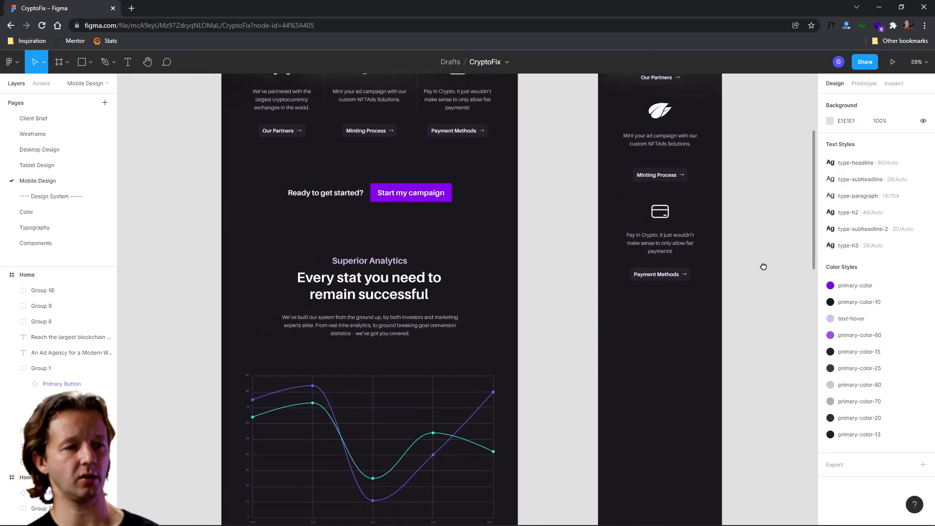
pyautogui.scroll(-5, 613, 328)
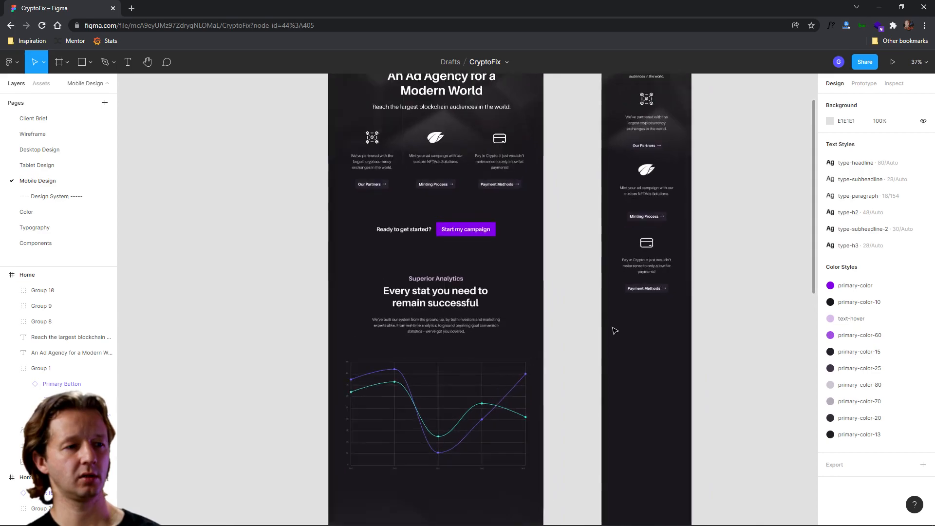
pyautogui.scroll(3, 506, 280)
# - Copy the 'Ready to get started?' call-to-action into the mobile frame, ungroup it, and stack the centered text above the button
pyautogui.click(390, 183)
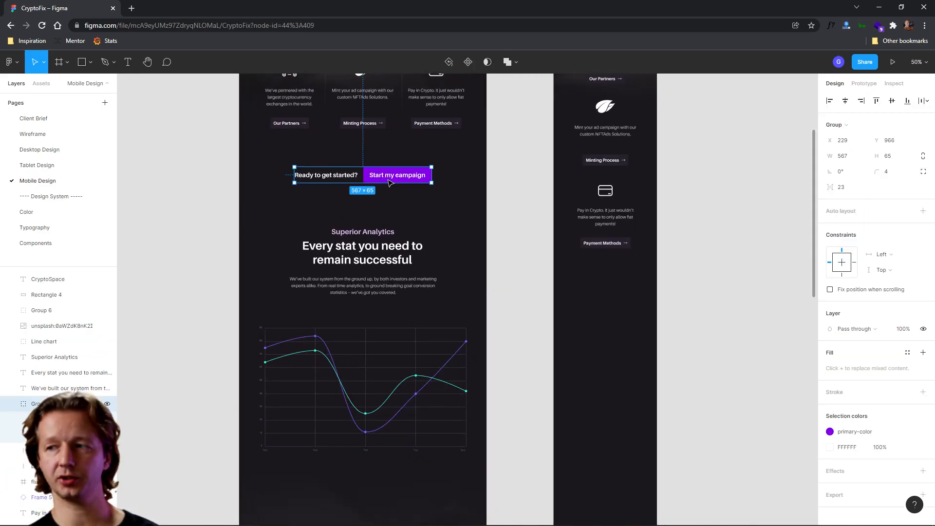
pyautogui.moveTo(387, 179); pyautogui.dragTo(628, 307)
pyautogui.scroll(3, 634, 308)
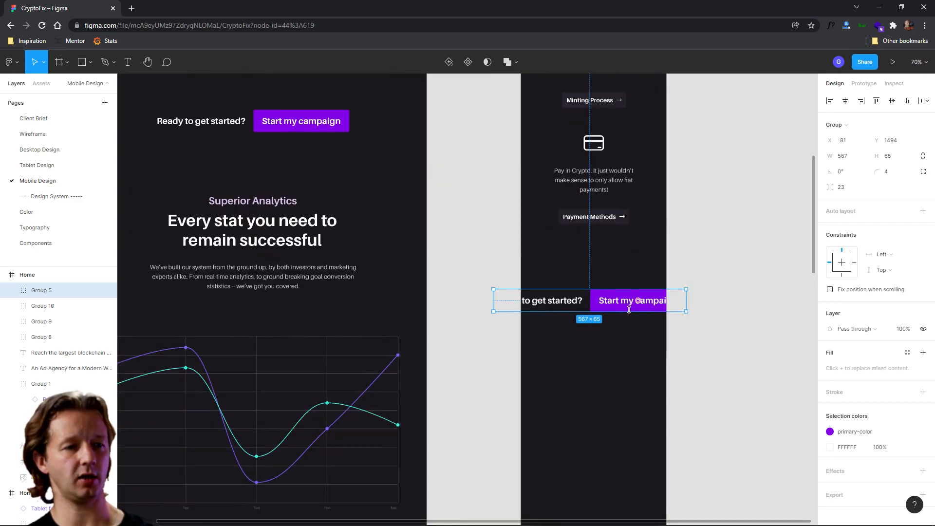
pyautogui.rightClick(609, 307)
pyautogui.click(636, 358)
pyautogui.click(547, 306)
pyautogui.moveTo(547, 306); pyautogui.dragTo(600, 269)
pyautogui.click(845, 100)
pyautogui.moveTo(627, 311); pyautogui.dragTo(583, 307)
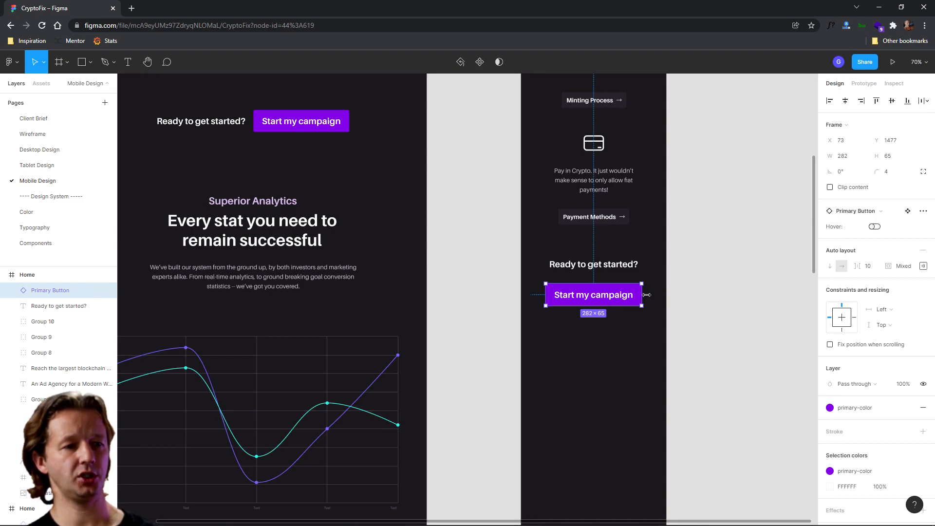
# - Stretch the Start my campaign button to the layout grid width, about 368 px
pyautogui.hotkey('ctrl', 'shift', '4')
pyautogui.moveTo(647, 292); pyautogui.dragTo(659, 293)
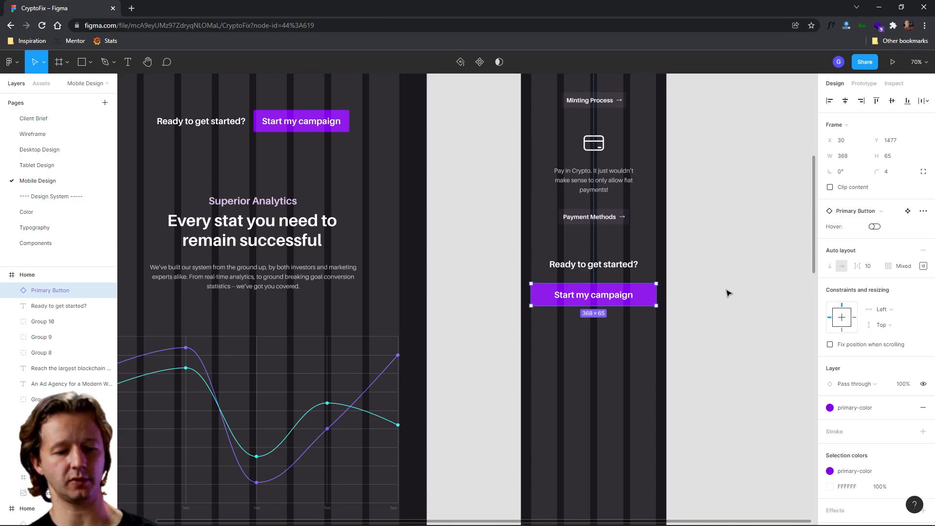
pyautogui.hotkey('ctrl', 'shift', '4')
pyautogui.click(729, 319)
# - Undo the button stretch, resizing the Start my campaign button back to 282 px and centering it
pyautogui.scroll(-5, 624, 276)
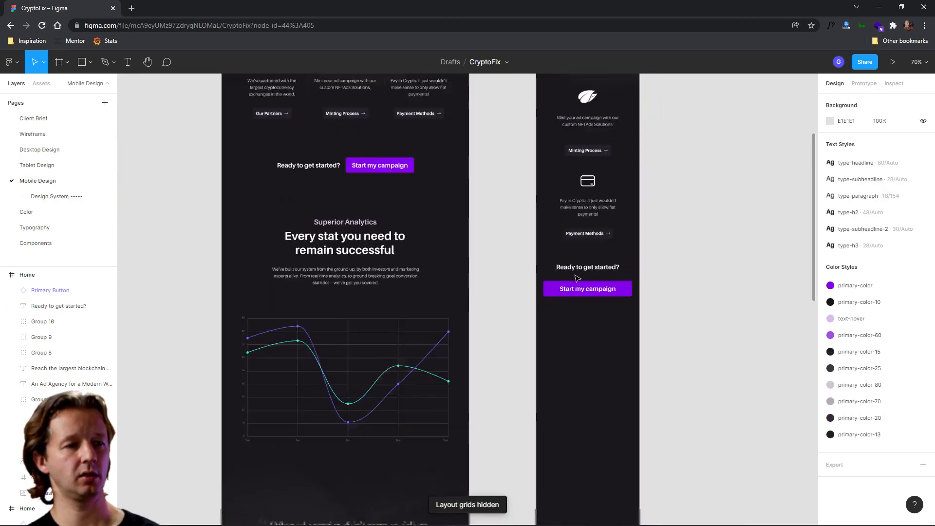
pyautogui.scroll(4, 600, 297)
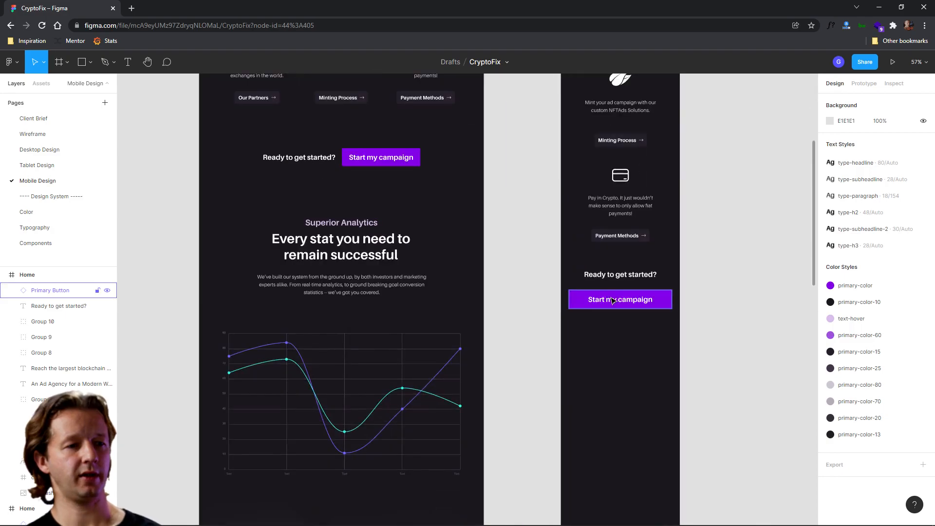
pyautogui.click(614, 300)
pyautogui.scroll(4, 639, 307)
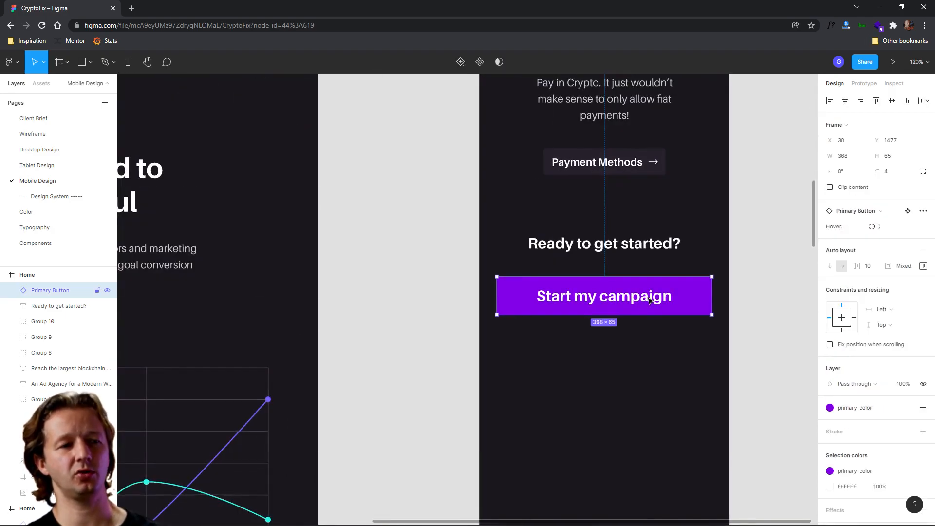
pyautogui.hotkey('ctrl', 'z')
pyautogui.hotkey('ctrl', 'z')
pyautogui.hotkey('ctrl', 'z')
pyautogui.hotkey('ctrl', 'z')
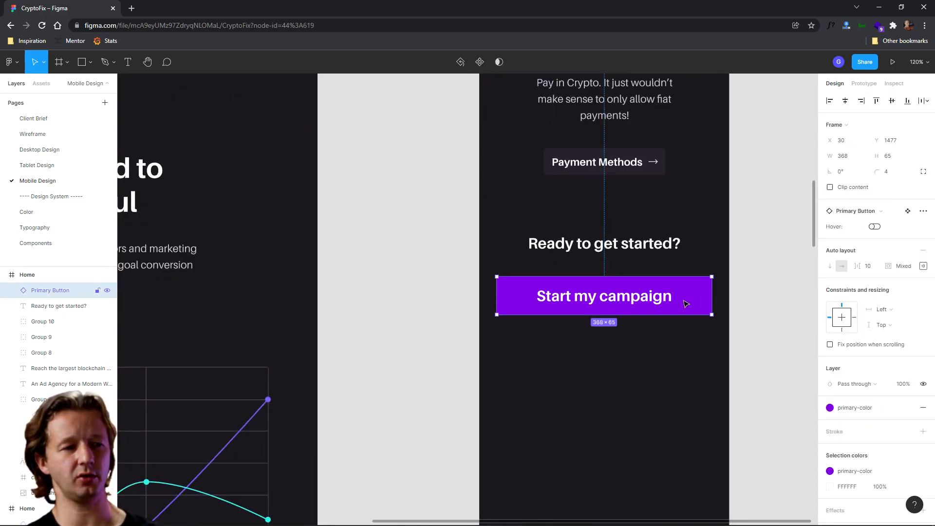
pyautogui.moveTo(700, 300); pyautogui.dragTo(631, 292)
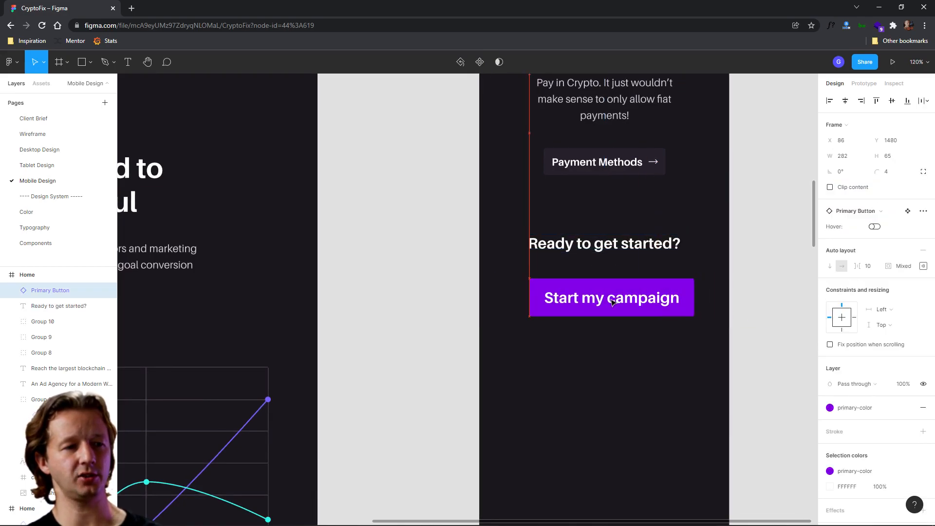
pyautogui.click(846, 102)
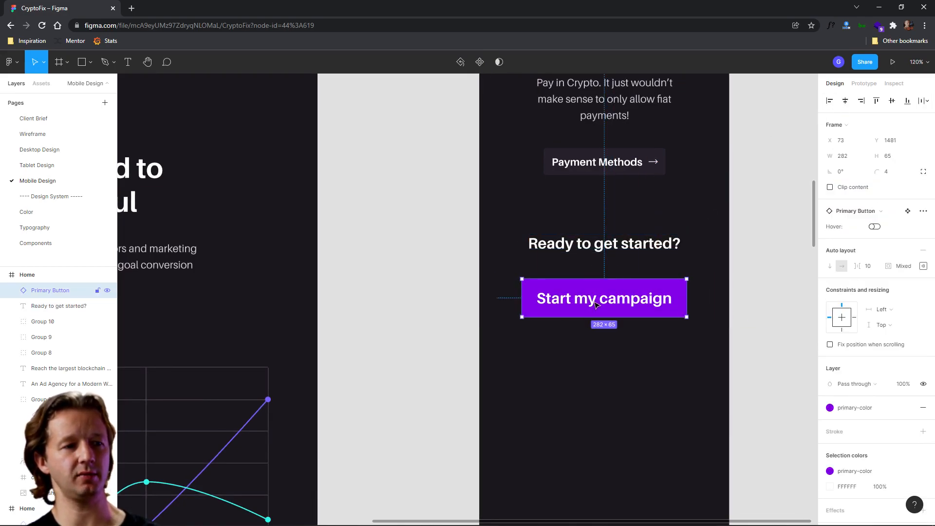
pyautogui.click(747, 273)
pyautogui.scroll(-8, 747, 272)
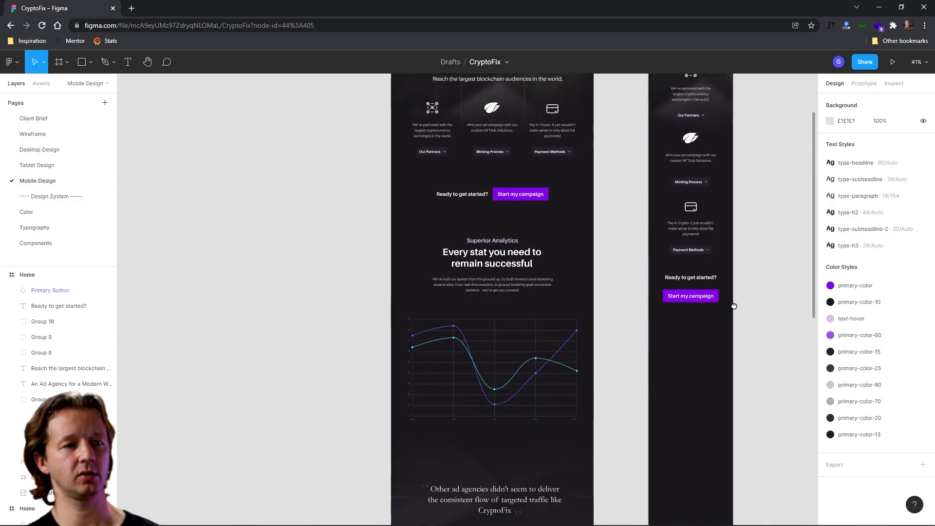
pyautogui.click(658, 368)
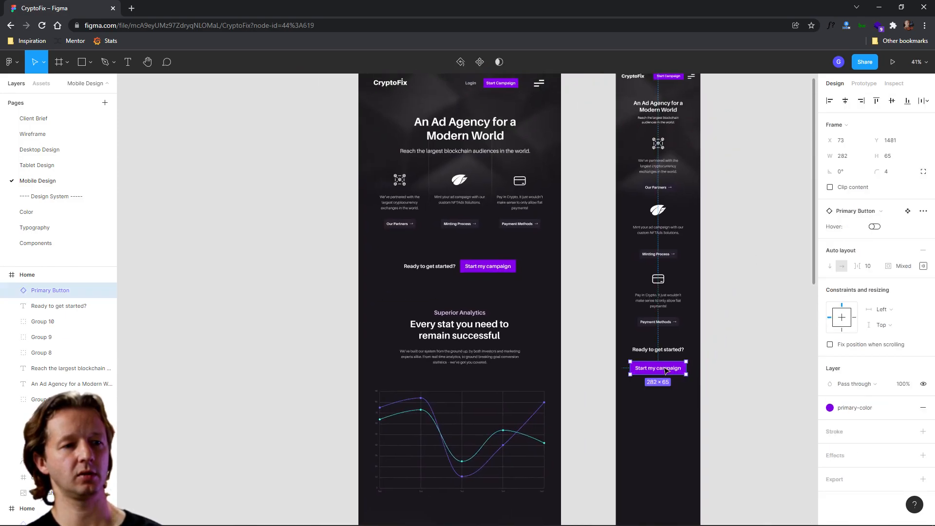
pyautogui.click(709, 307)
pyautogui.scroll(-5, 720, 340)
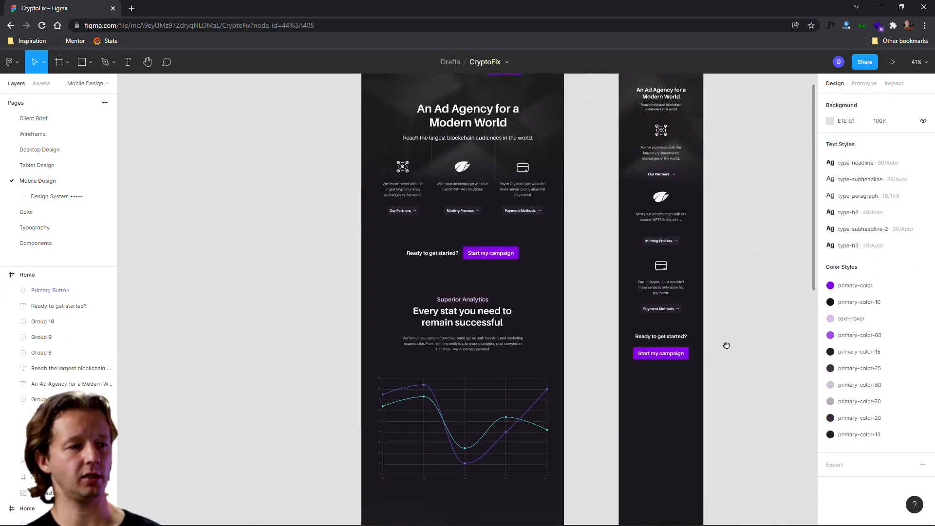
pyautogui.moveTo(697, 306); pyautogui.dragTo(683, 268)
# - Copy the tablet's Superior Analytics section (label, heading, paragraph and line chart) into the mobile frame below the call-to-action
pyautogui.moveTo(377, 135); pyautogui.dragTo(477, 254)
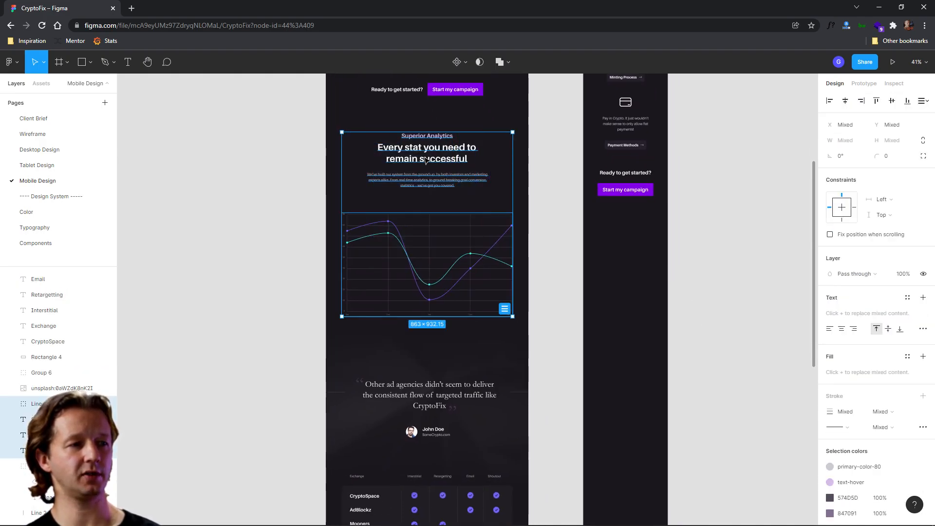
pyautogui.moveTo(425, 161); pyautogui.dragTo(626, 258)
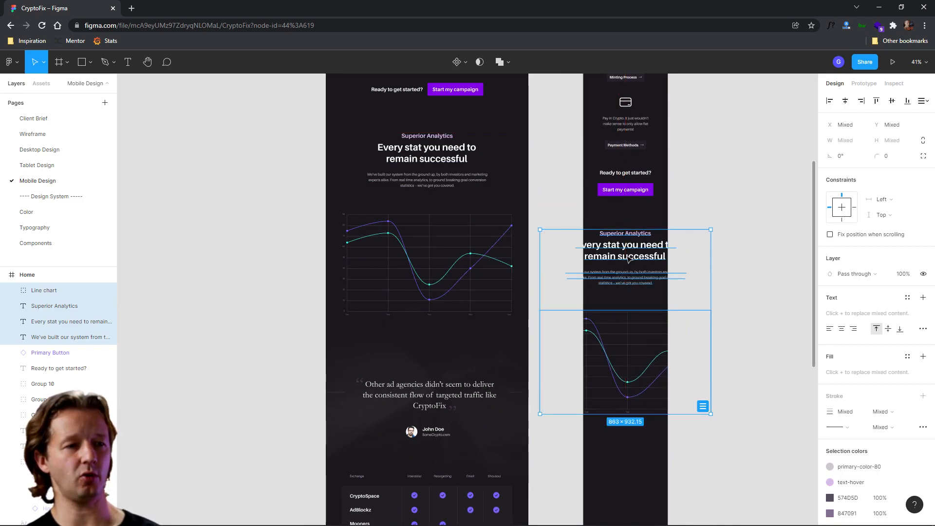
pyautogui.click(700, 205)
# - Apply the type-subheadline text style to the Superior Analytics label
pyautogui.click(636, 236)
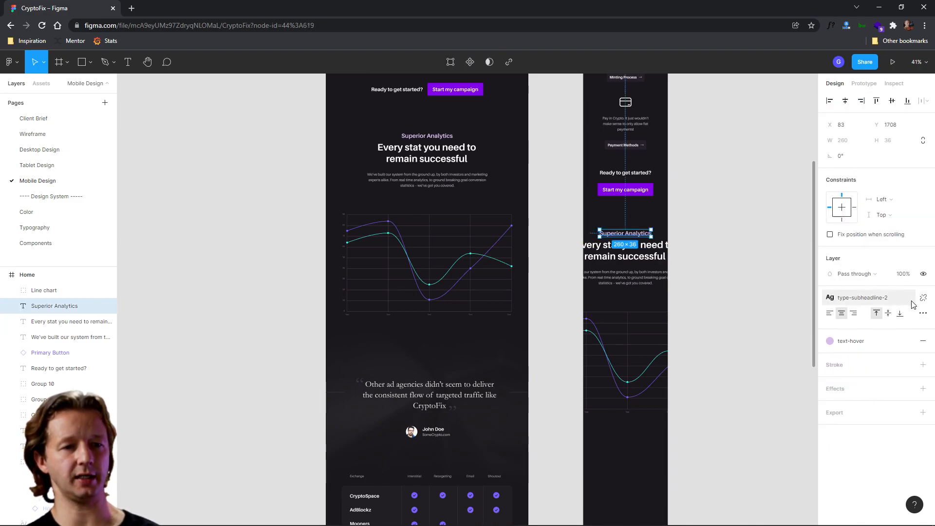
pyautogui.click(923, 298)
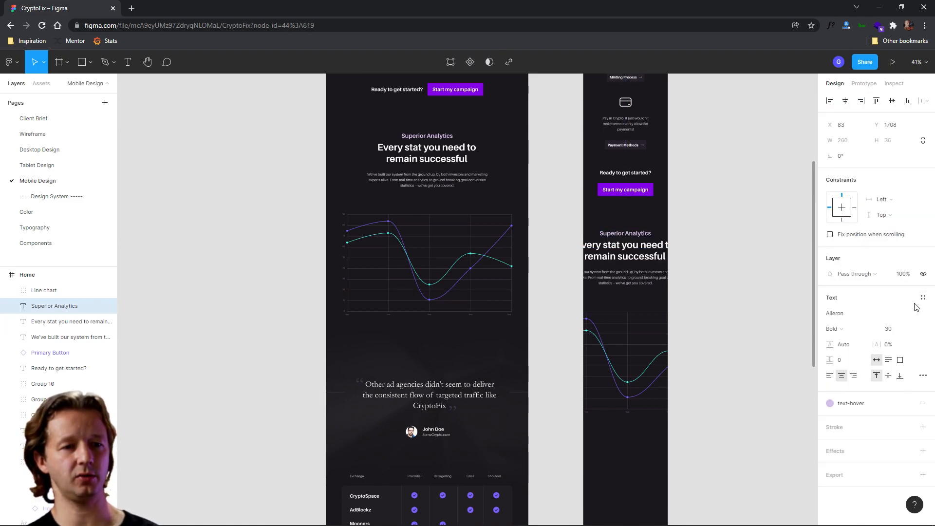
pyautogui.click(913, 330)
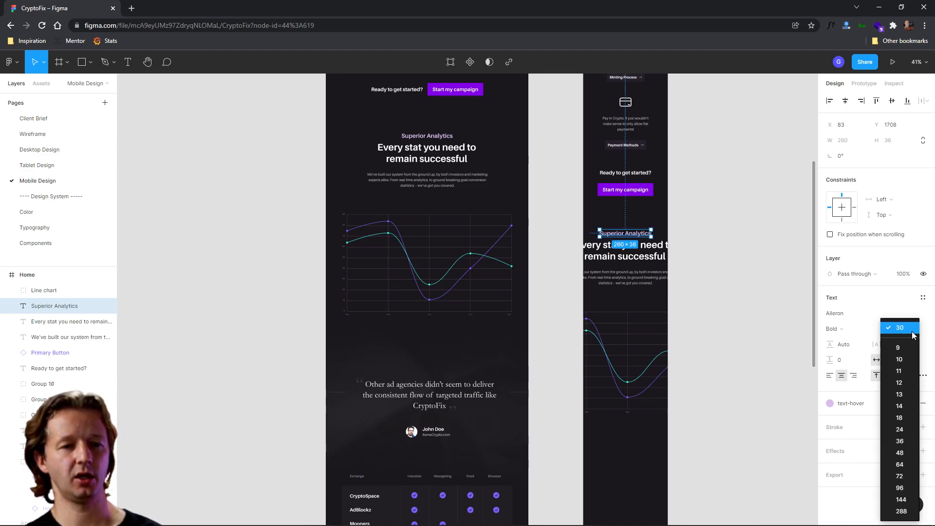
pyautogui.click(906, 321)
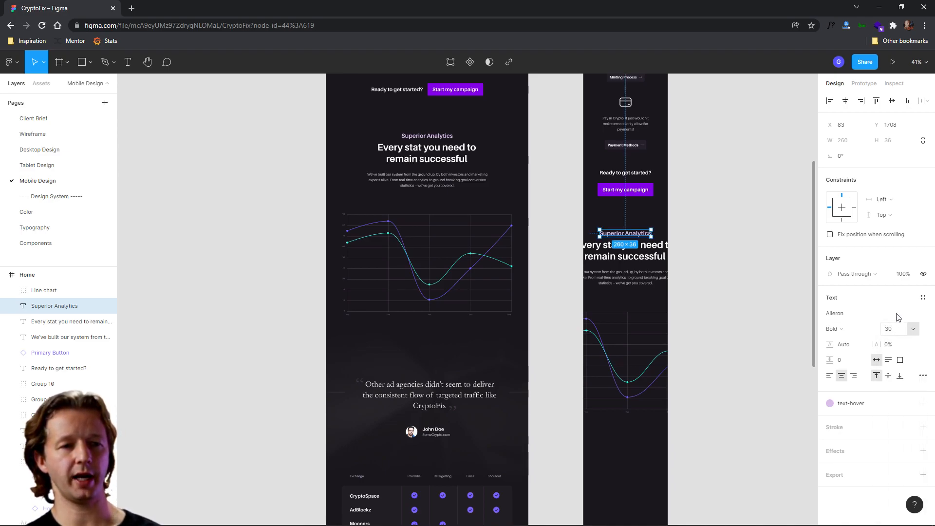
pyautogui.click(923, 298)
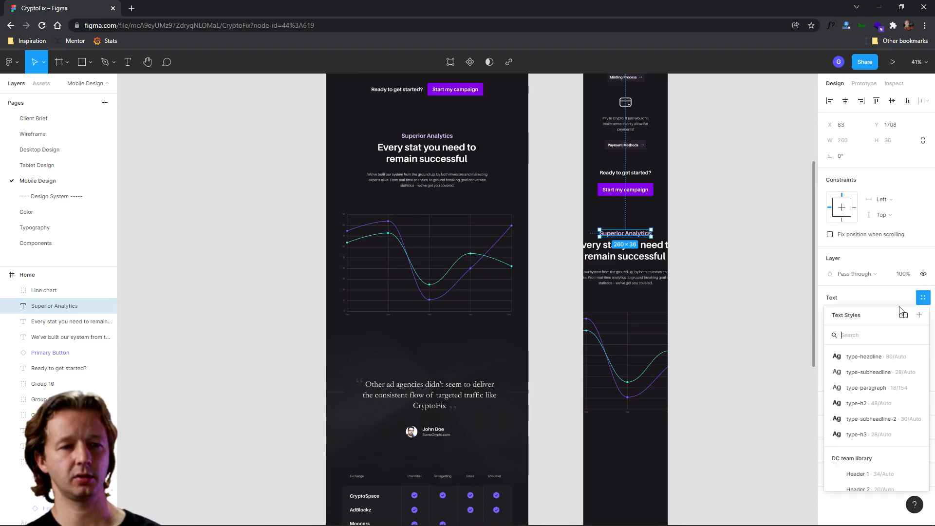
pyautogui.click(864, 372)
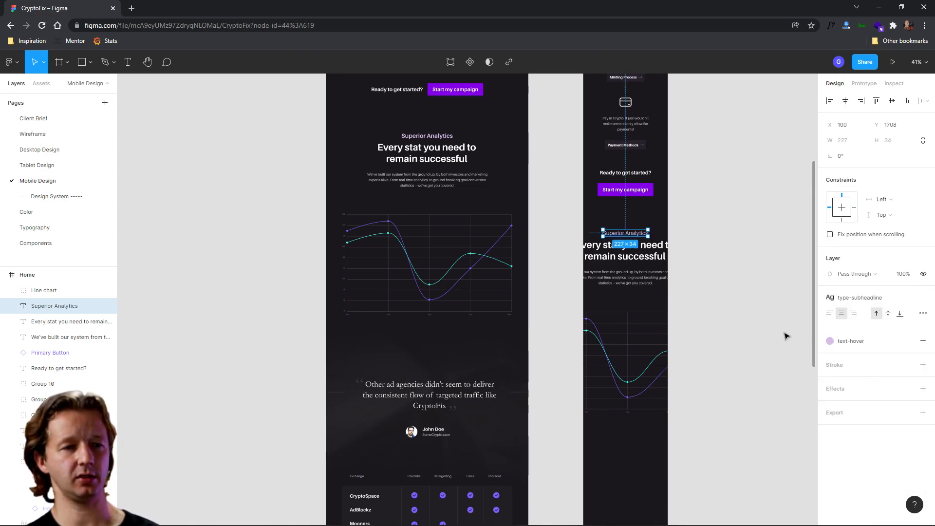
# - Narrow the 'Every stat you need to remain successful' heading to about 334 px wide
pyautogui.click(712, 271)
pyautogui.scroll(5, 678, 272)
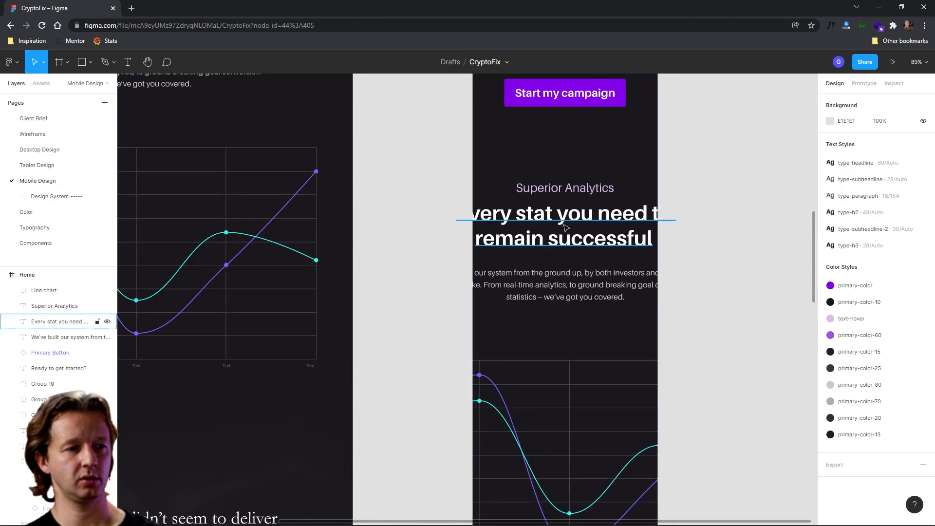
pyautogui.click(662, 239)
pyautogui.moveTo(693, 226); pyautogui.dragTo(638, 235)
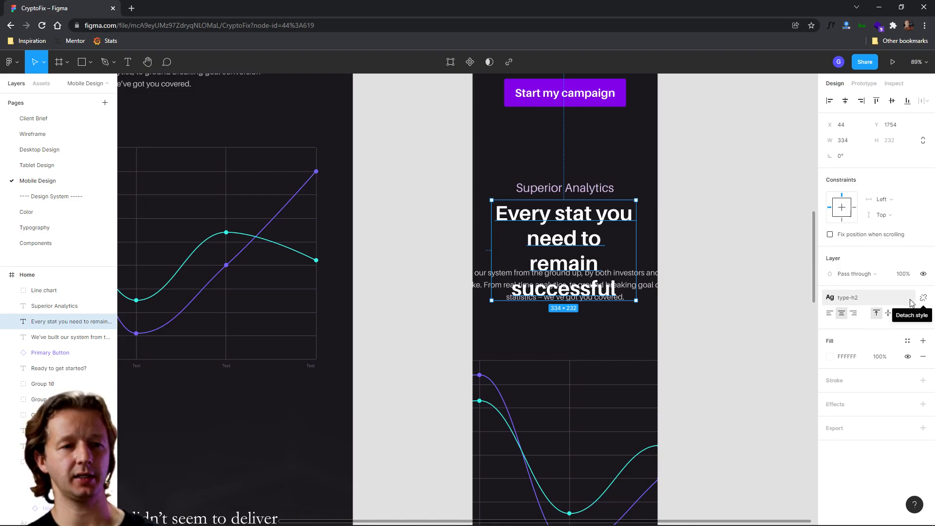
# - Detach the heading's type-h2 text style and set its font size to 32
pyautogui.click(924, 299)
pyautogui.click(901, 333)
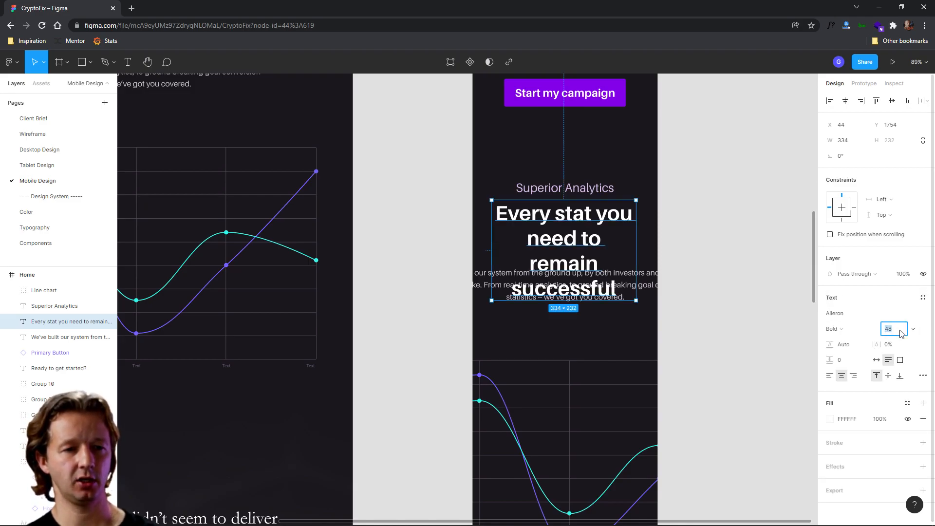
pyautogui.write('32')
pyautogui.press('Return')
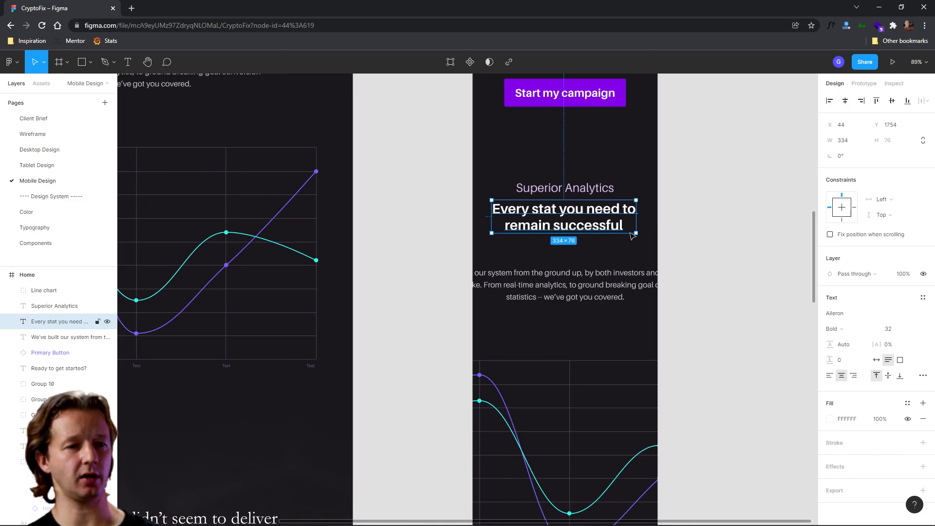
pyautogui.click(923, 299)
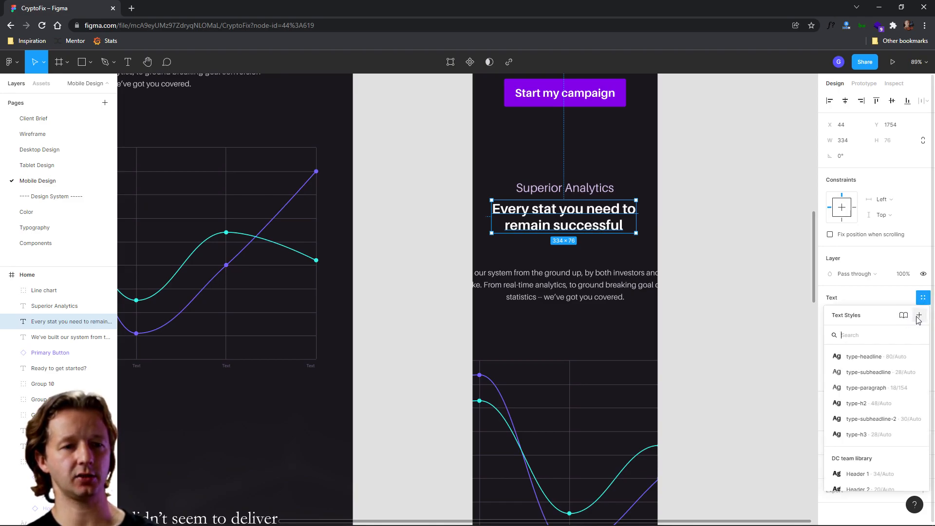
pyautogui.click(918, 315)
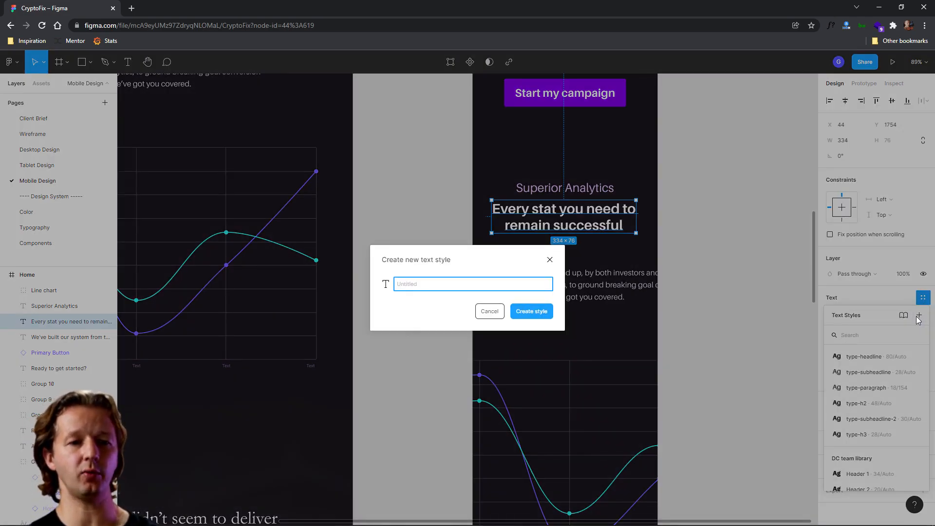
pyautogui.press('Escape')
# - Apply the type-h3 text style to the 'Every stat you need to remain successful' heading
pyautogui.click(871, 303)
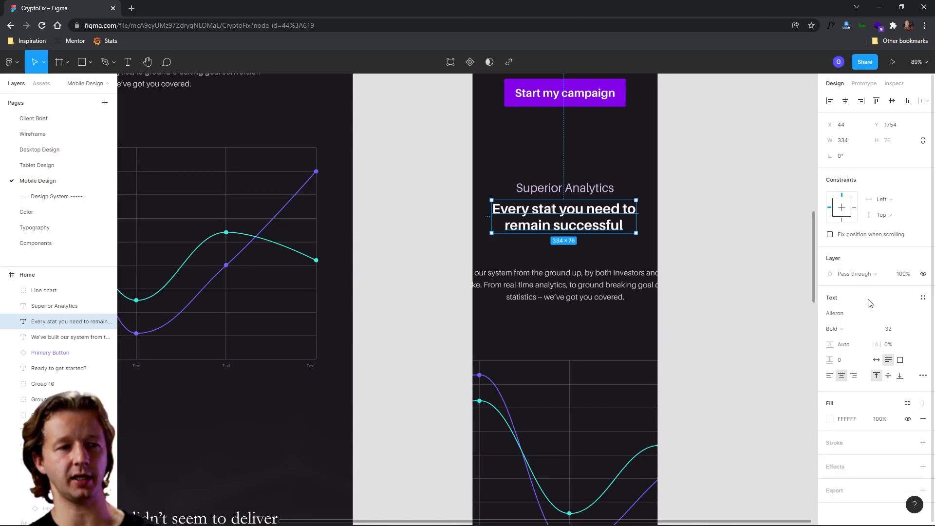
pyautogui.click(920, 302)
pyautogui.click(857, 388)
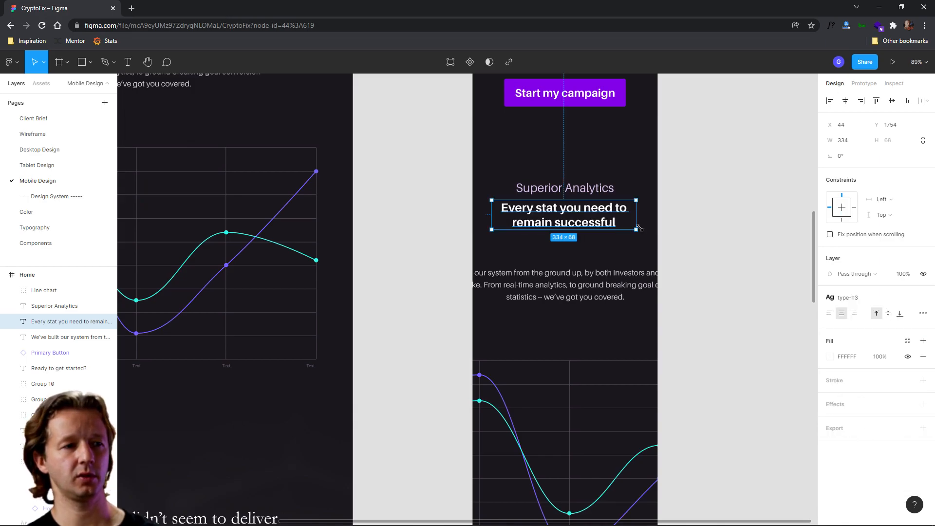
# - Narrow the analytics paragraph to about 327 px wide
pyautogui.click(693, 217)
pyautogui.click(638, 288)
pyautogui.moveTo(704, 284); pyautogui.dragTo(638, 293)
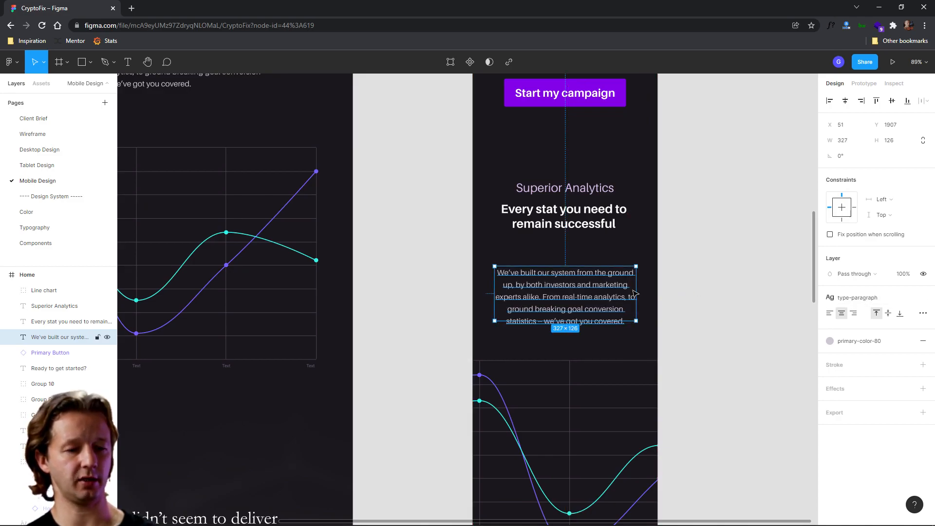
# - Show the layout grids and widen the heading to about 374 px to span the grid columns
pyautogui.hotkey('ctrl', 'shift', '4')
pyautogui.click(623, 218)
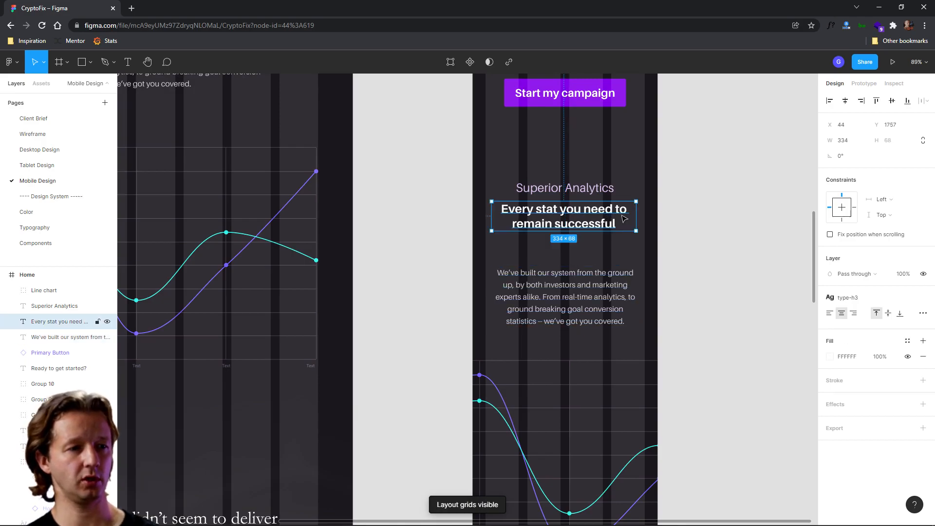
pyautogui.moveTo(638, 216); pyautogui.dragTo(647, 215)
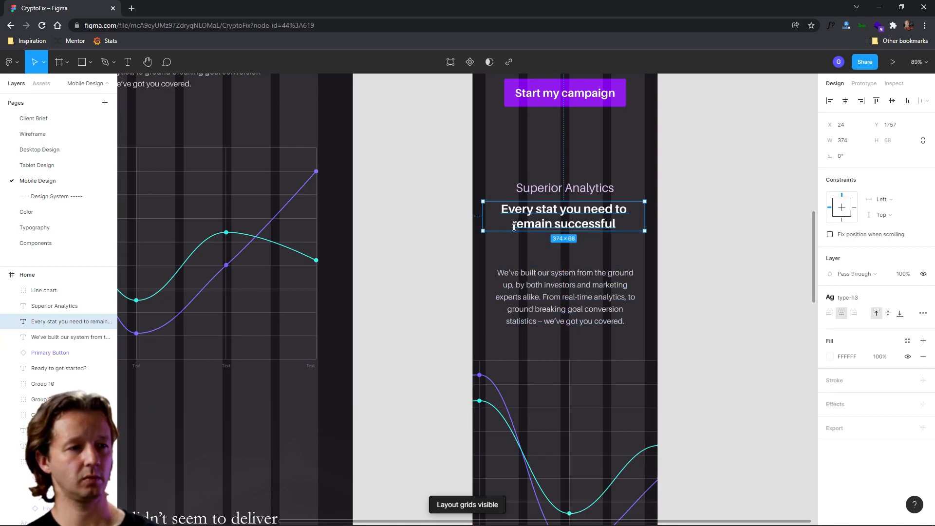
pyautogui.moveTo(484, 217); pyautogui.dragTo(487, 217)
# - Stretch the paragraph to the grid's right edge and move it up closer to the heading
pyautogui.click(541, 303)
pyautogui.moveTo(641, 291); pyautogui.dragTo(645, 291)
pyautogui.moveTo(588, 293); pyautogui.dragTo(588, 277)
pyautogui.click(721, 270)
# - Resize the line chart to about 368 px wide, move it up under the paragraph, and hide the layout grids
pyautogui.scroll(-3, 724, 333)
pyautogui.moveTo(723, 333); pyautogui.dragTo(667, 235)
pyautogui.click(567, 304)
pyautogui.moveTo(628, 281); pyautogui.dragTo(586, 300)
pyautogui.moveTo(580, 299); pyautogui.dragTo(614, 301)
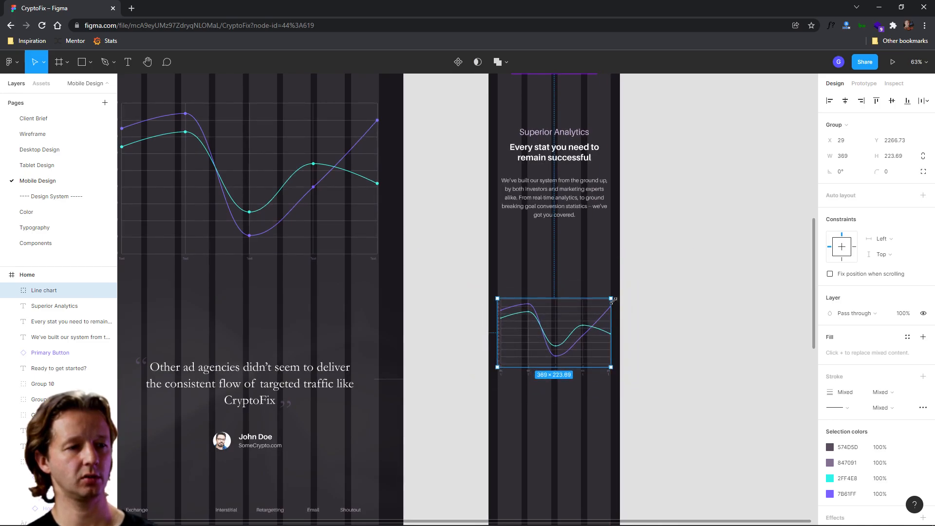
pyautogui.scroll(5, 504, 382)
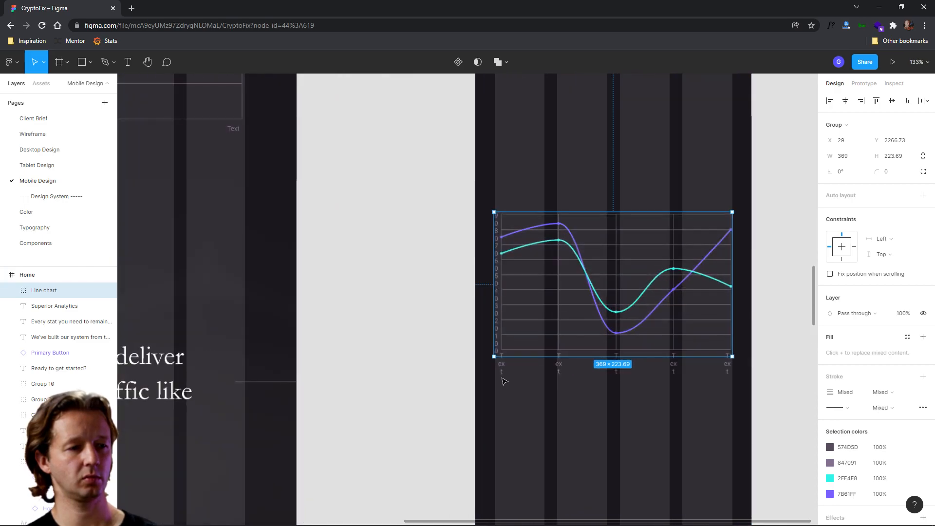
pyautogui.moveTo(495, 358); pyautogui.dragTo(496, 357)
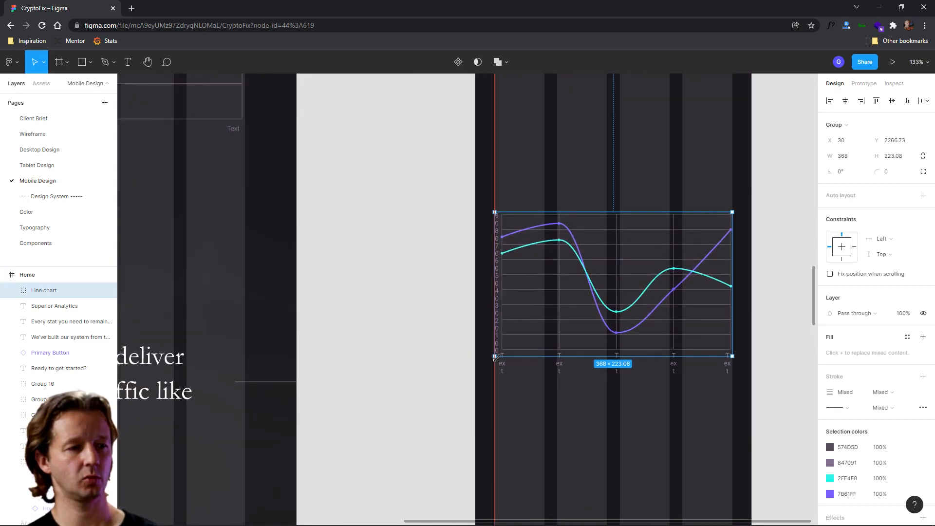
pyautogui.scroll(-5, 586, 339)
pyautogui.moveTo(585, 339); pyautogui.dragTo(584, 293)
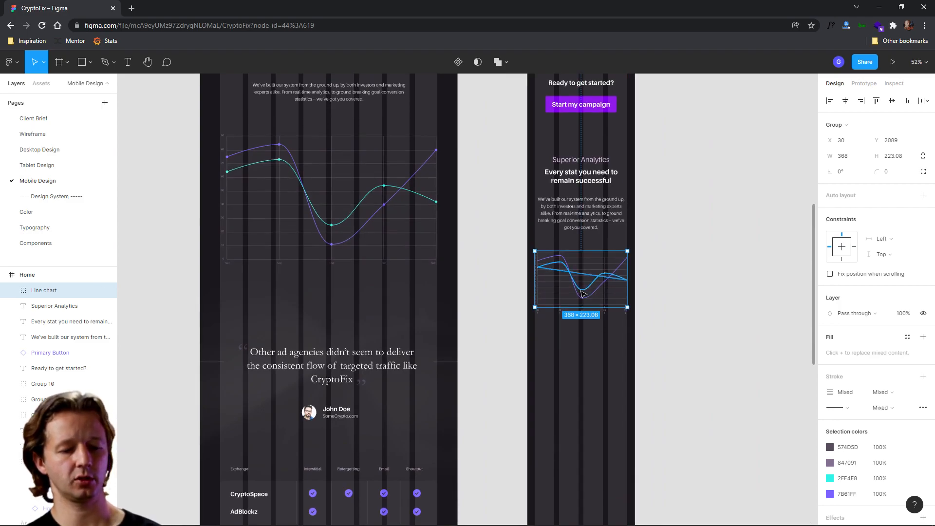
pyautogui.hotkey('ctrl', 'shift', '4')
pyautogui.click(700, 290)
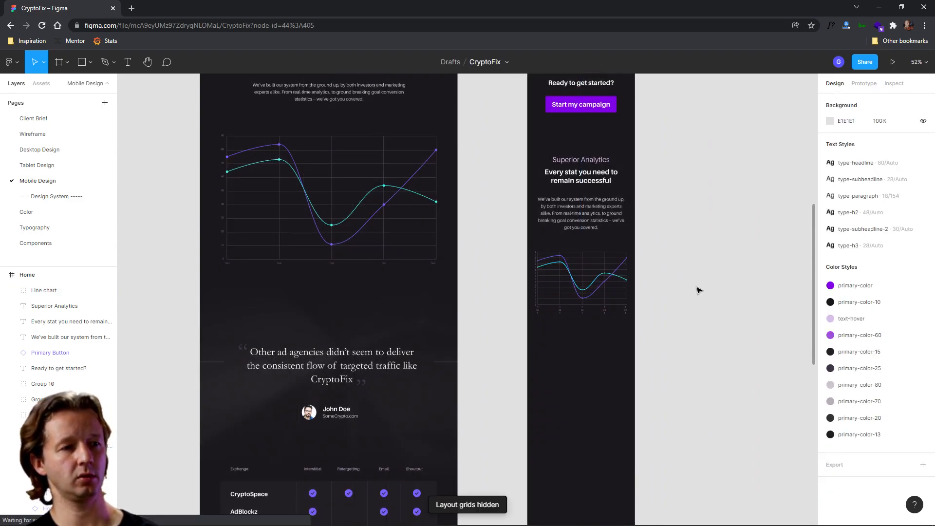
# - Bring the tablet's blurred testimonial background image into the mobile frame, scaling it to about 884 × 407 px below the chart
pyautogui.scroll(-4, 697, 310)
pyautogui.moveTo(718, 270); pyautogui.dragTo(677, 340)
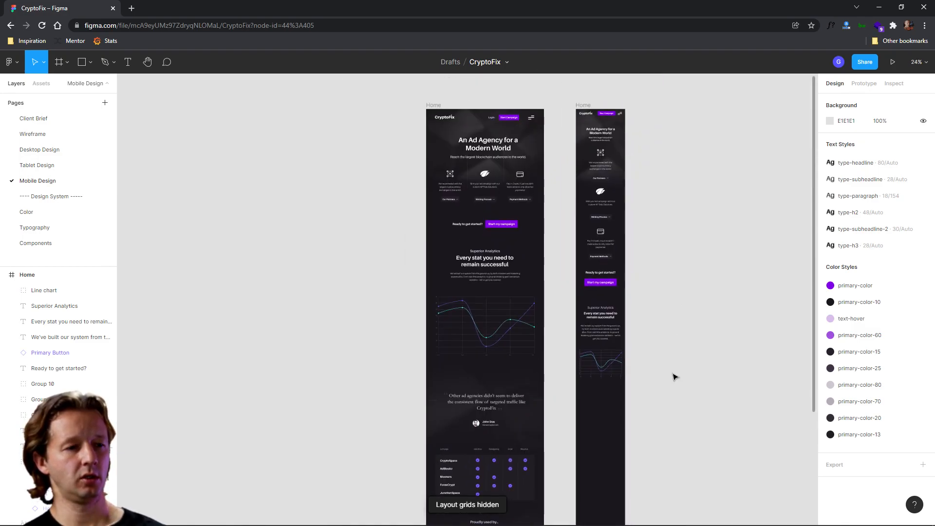
pyautogui.scroll(-5, 675, 374)
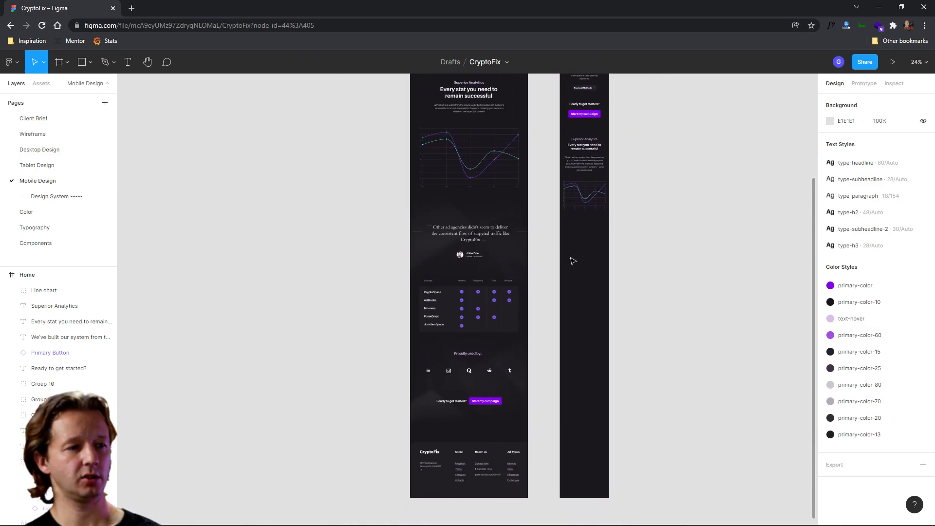
pyautogui.scroll(3, 548, 264)
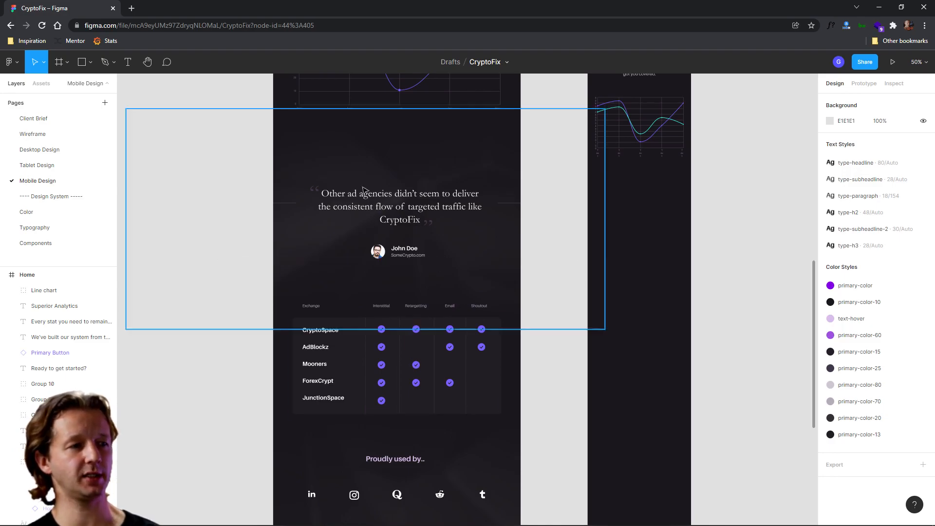
pyautogui.click(381, 164)
pyautogui.moveTo(359, 161); pyautogui.dragTo(688, 259)
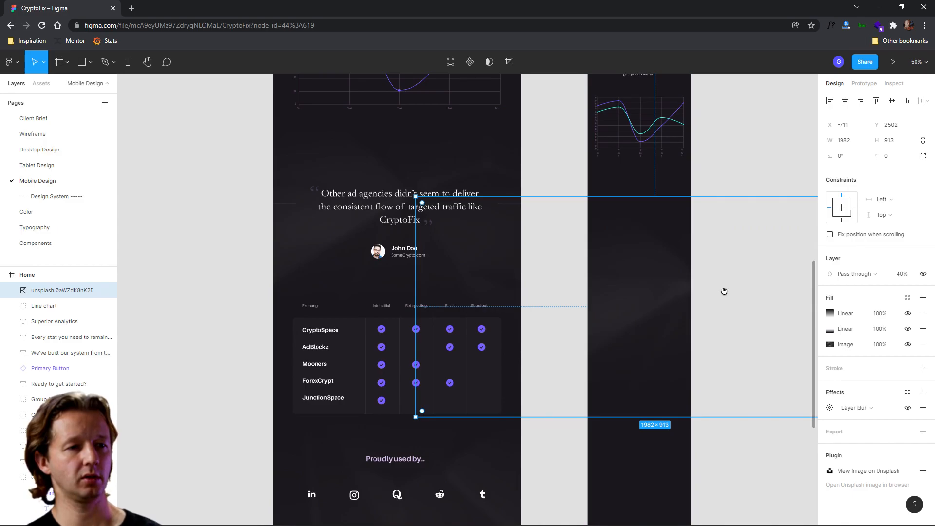
pyautogui.hscroll(3, 731, 288)
pyautogui.moveTo(736, 418); pyautogui.dragTo(559, 336)
pyautogui.moveTo(482, 228); pyautogui.dragTo(549, 251)
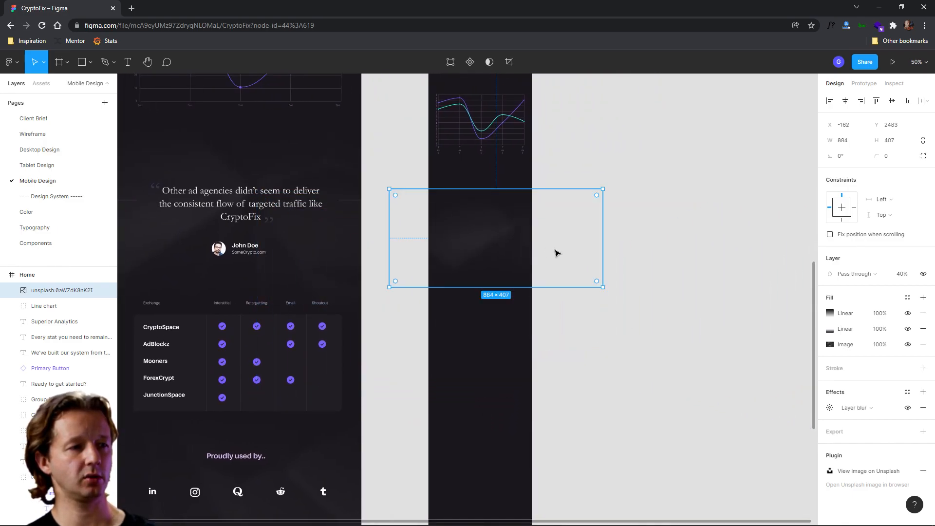
pyautogui.click(613, 334)
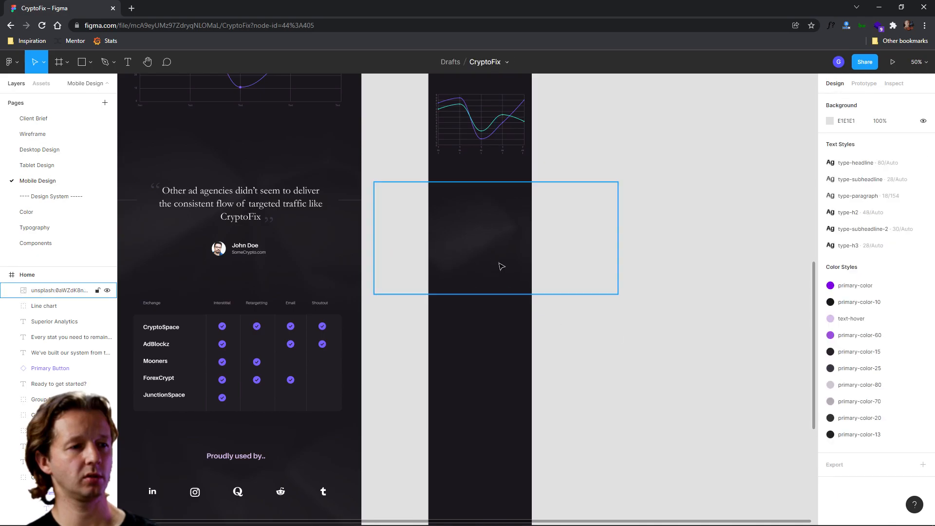
pyautogui.moveTo(500, 335); pyautogui.dragTo(647, 335)
# - Drag the tablet's testimonial quote group into the mobile frame below the chart
pyautogui.click(404, 201)
pyautogui.moveTo(391, 205); pyautogui.dragTo(633, 265)
pyautogui.moveTo(656, 301); pyautogui.dragTo(581, 297)
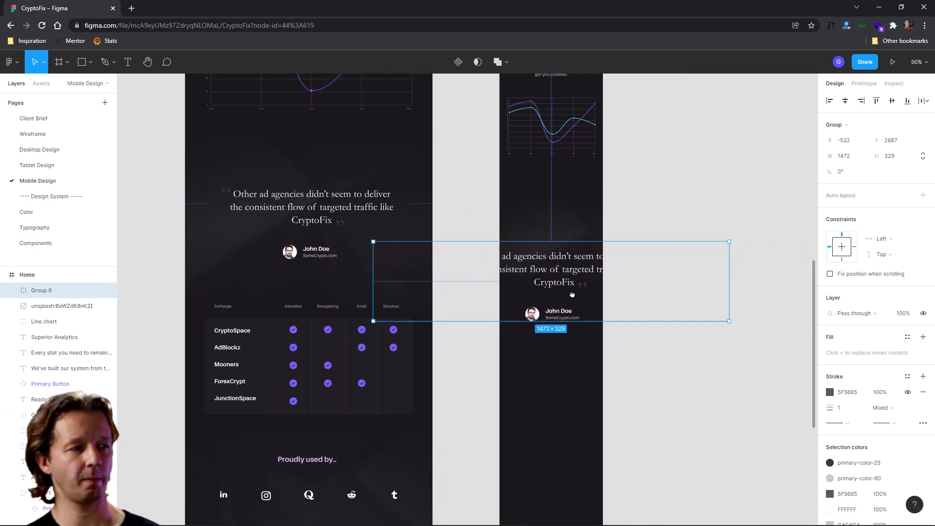
pyautogui.scroll(2, 571, 285)
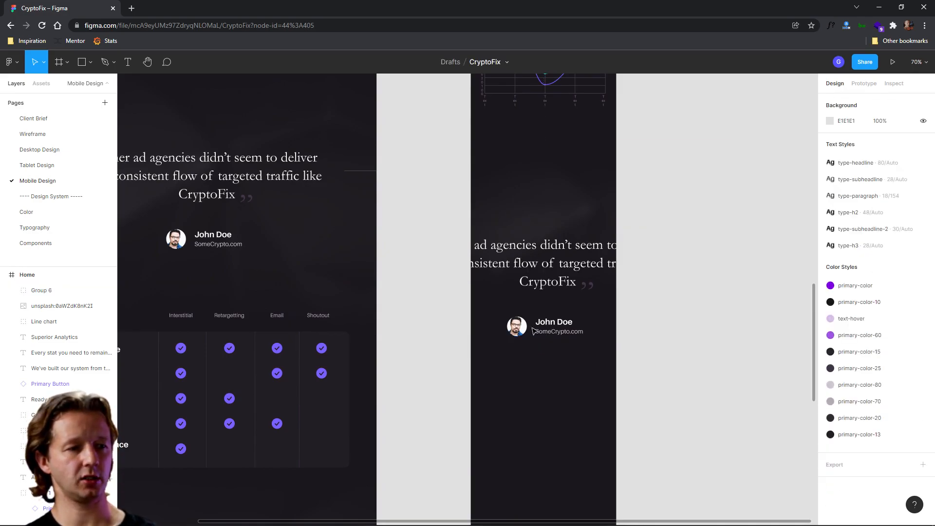
# - Ungroup the testimonial and move the author block and closing quote mark further down
pyautogui.rightClick(509, 331)
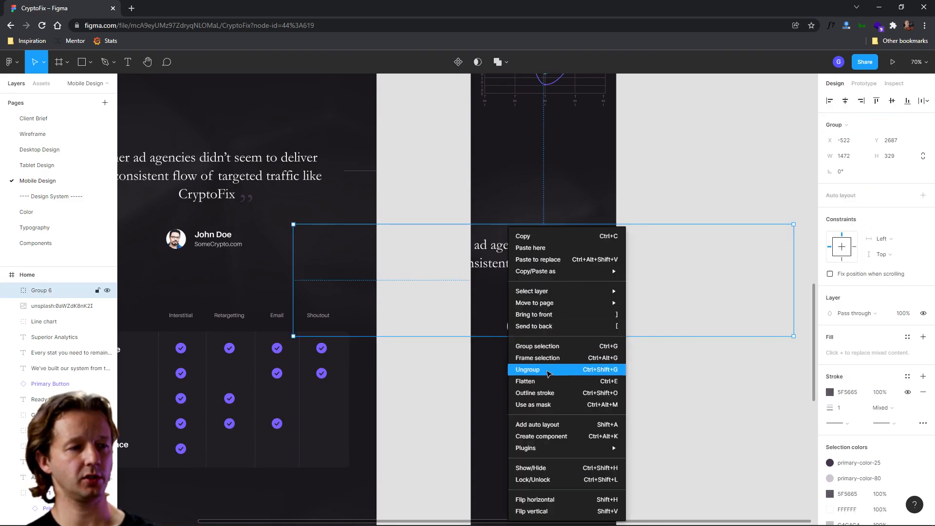
pyautogui.click(527, 370)
pyautogui.click(513, 365)
pyautogui.click(519, 325)
pyautogui.moveTo(518, 325); pyautogui.dragTo(518, 367)
pyautogui.click(552, 273)
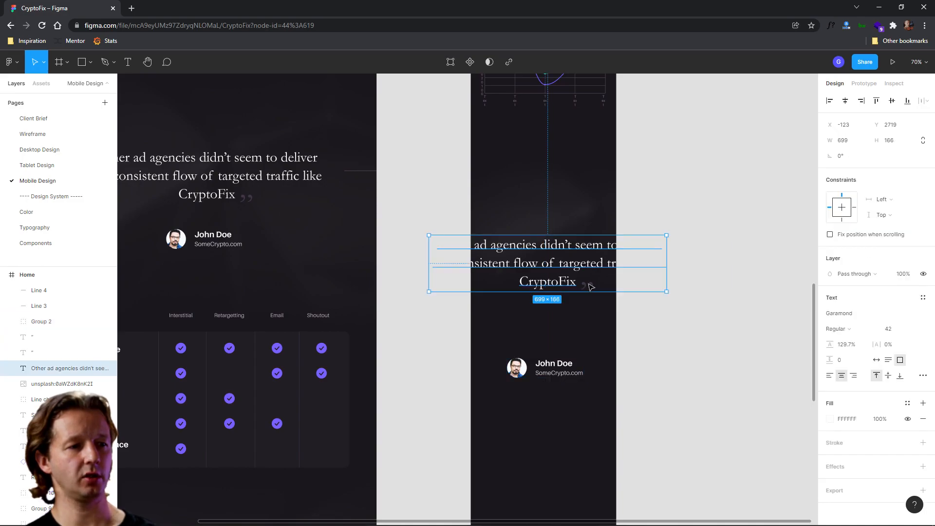
pyautogui.click(588, 287)
pyautogui.moveTo(588, 288); pyautogui.dragTo(591, 336)
# - Narrow the testimonial quote text to 343 px wide and set its font size to 28
pyautogui.click(554, 281)
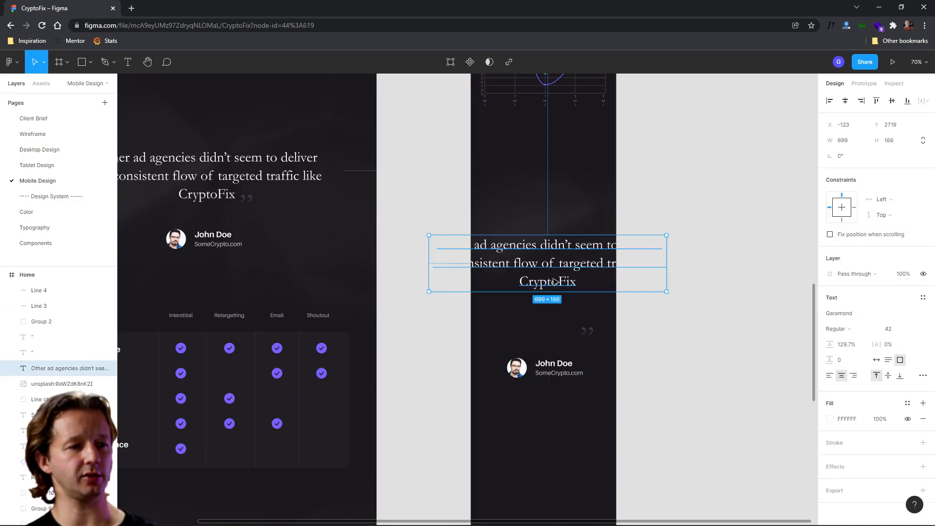
pyautogui.moveTo(670, 263); pyautogui.dragTo(607, 263)
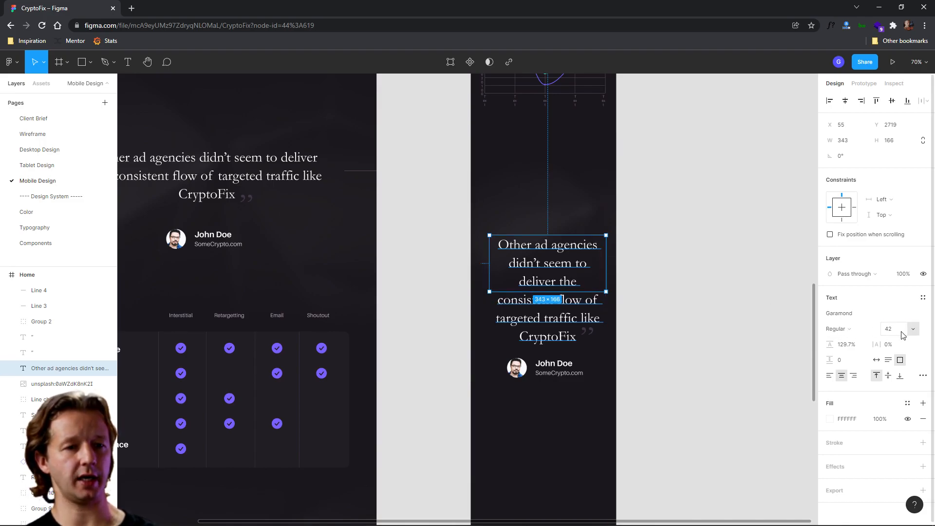
pyautogui.write('32')
pyautogui.press('Return')
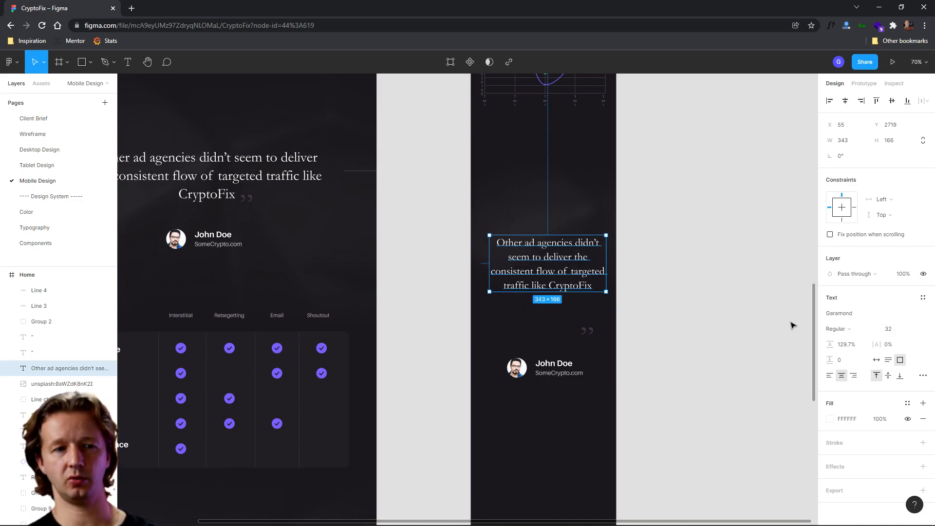
pyautogui.click(898, 335)
pyautogui.write('28')
pyautogui.press('Return')
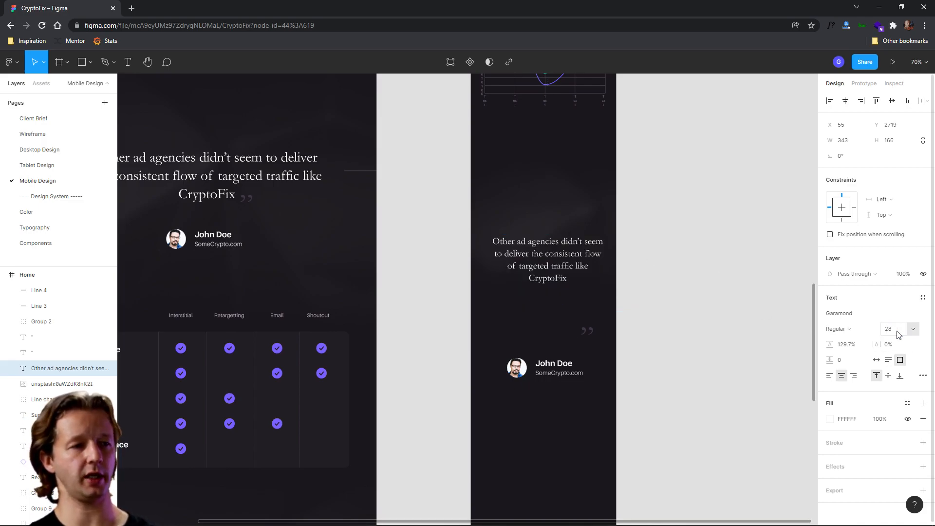
# - Move the quote text up, set the closing quote mark to size 50 and place it after 'CryptoFix'
pyautogui.moveTo(554, 263); pyautogui.dragTo(555, 231)
pyautogui.click(587, 329)
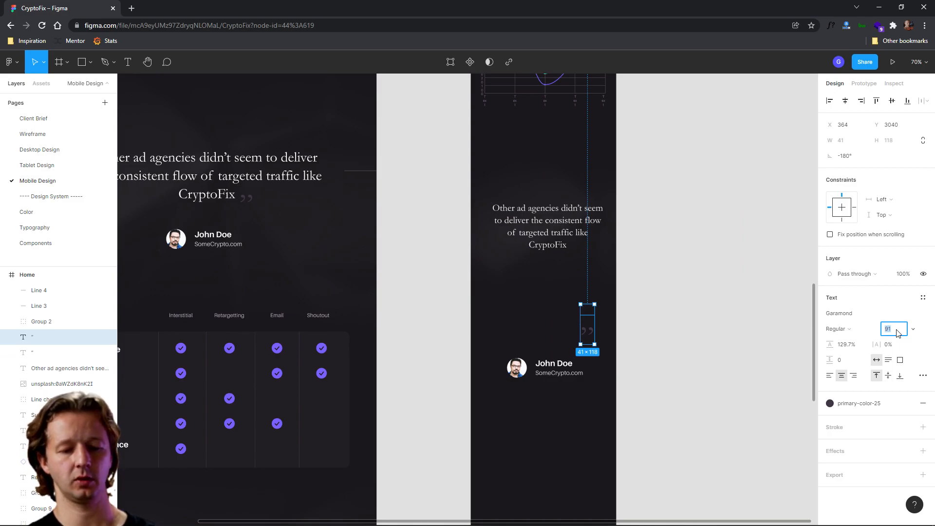
pyautogui.write('50')
pyautogui.press('Return')
pyautogui.moveTo(588, 337); pyautogui.dragTo(573, 248)
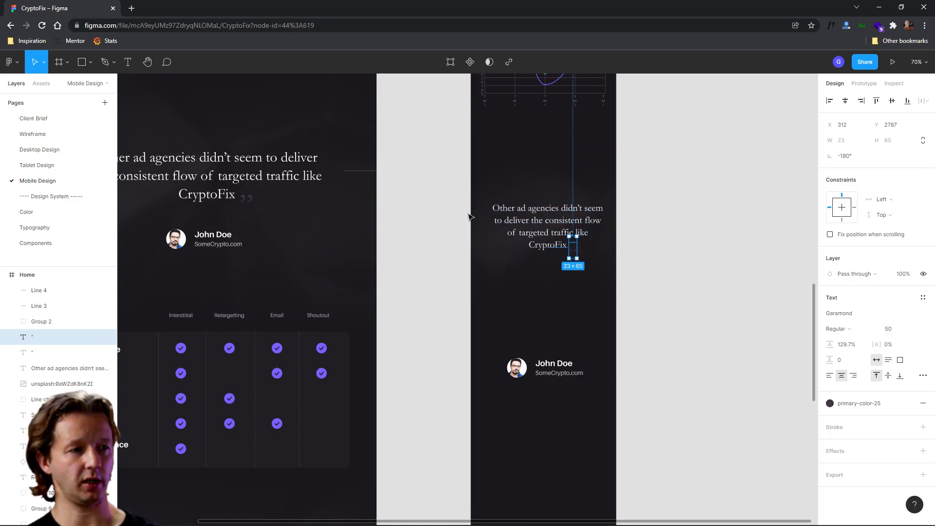
# - Move the opening quote mark before the quote text and set its font size to 50
pyautogui.click(33, 353)
pyautogui.moveTo(429, 249); pyautogui.dragTo(488, 206)
pyautogui.click(895, 329)
pyautogui.write('50')
pyautogui.press('Return')
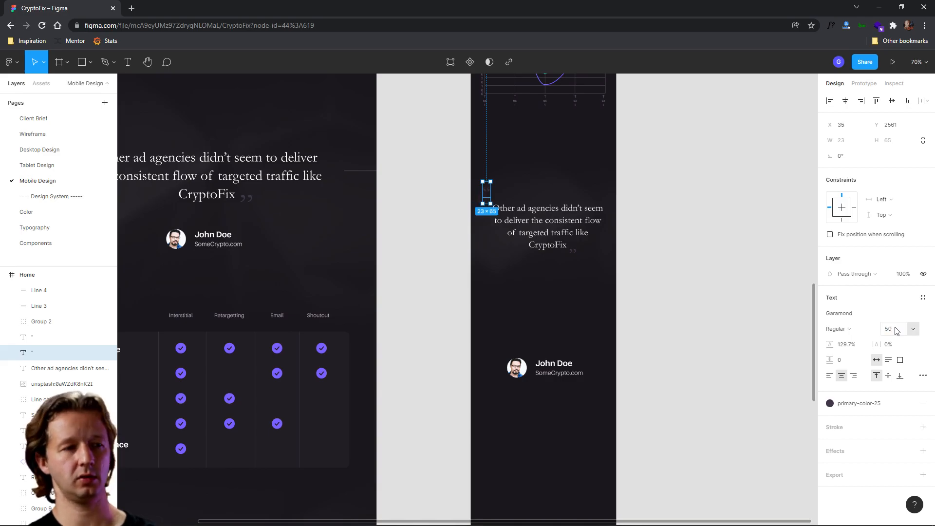
# - Fine-tune the position of the opening quote mark beside the quote's first line
pyautogui.scroll(3, 544, 373)
pyautogui.keyDown('ctrl'); pyautogui.scroll(5, 545, 373); pyautogui.keyUp('ctrl')
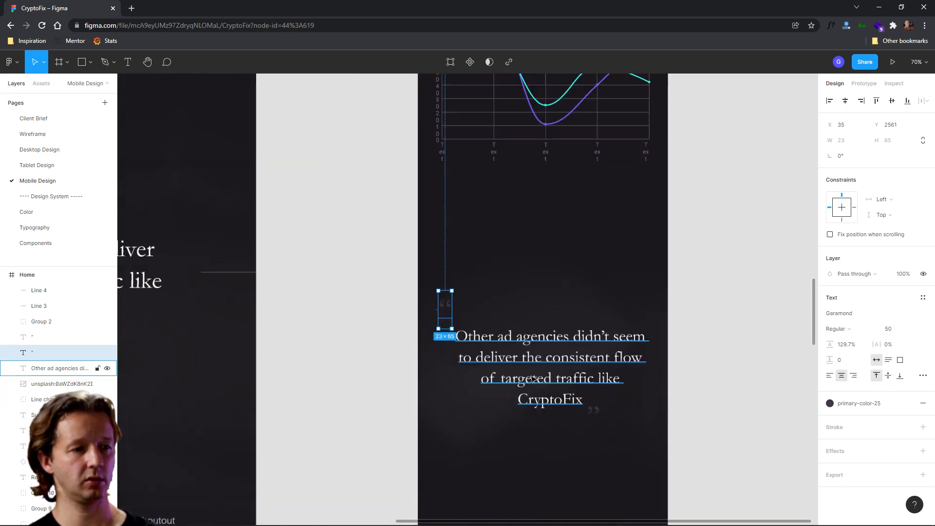
pyautogui.moveTo(544, 373); pyautogui.dragTo(516, 302)
pyautogui.moveTo(421, 227); pyautogui.dragTo(422, 250)
pyautogui.keyDown('ctrl'); pyautogui.scroll(-2, 618, 381); pyautogui.keyUp('ctrl')
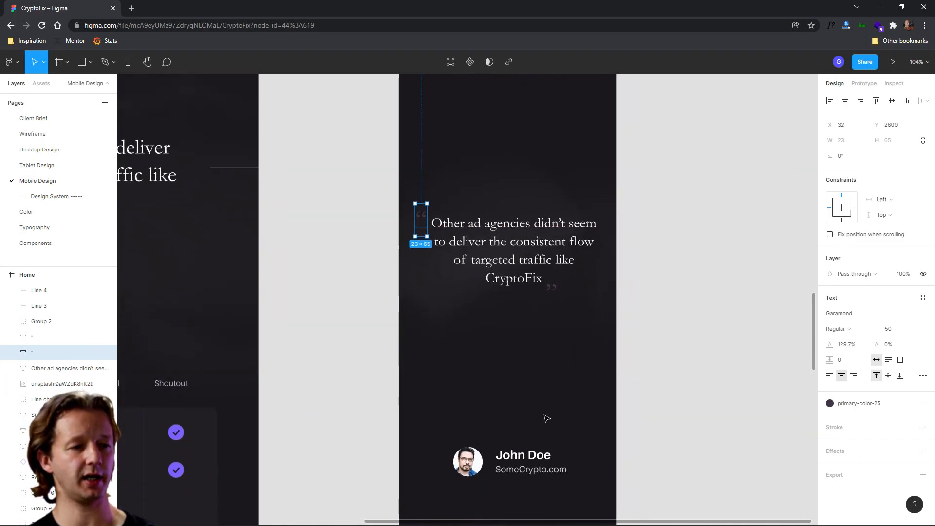
# - Move the John Doe author block up just below the quote
pyautogui.click(519, 451)
pyautogui.moveTo(529, 457); pyautogui.dragTo(526, 326)
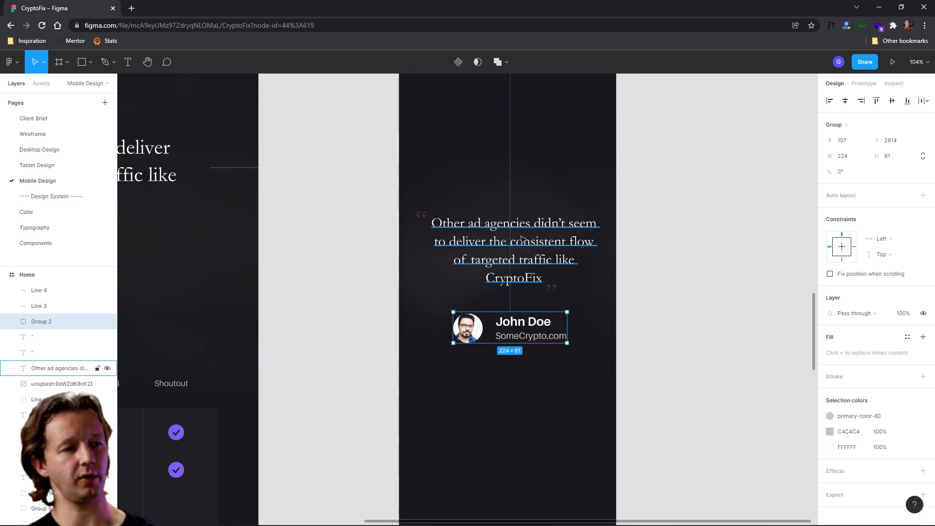
pyautogui.click(672, 196)
pyautogui.press('Escape')
# - Review the mobile testimonial section and the tablet's exchange comparison table below it
pyautogui.scroll(-5, 655, 330)
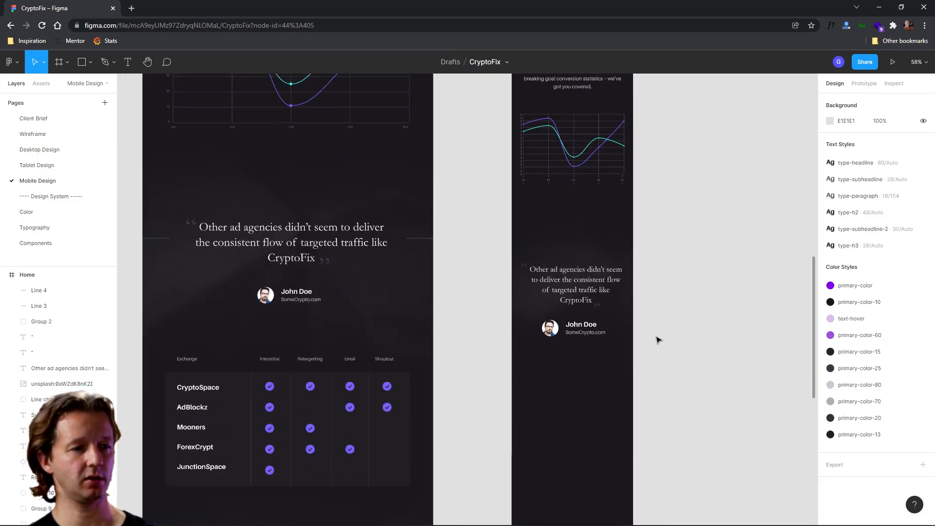
pyautogui.moveTo(583, 330); pyautogui.dragTo(586, 261)
pyautogui.scroll(-4, 558, 348)
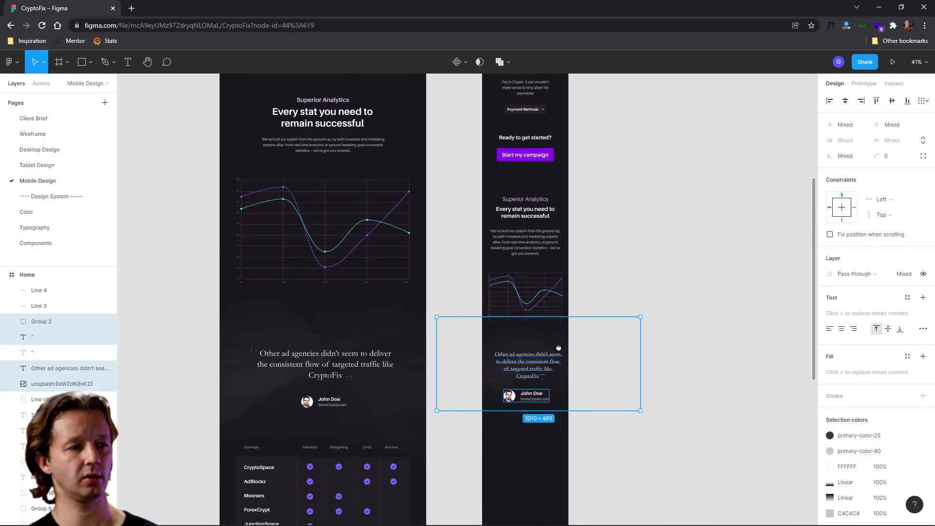
pyautogui.scroll(-5, 559, 347)
pyautogui.click(574, 367)
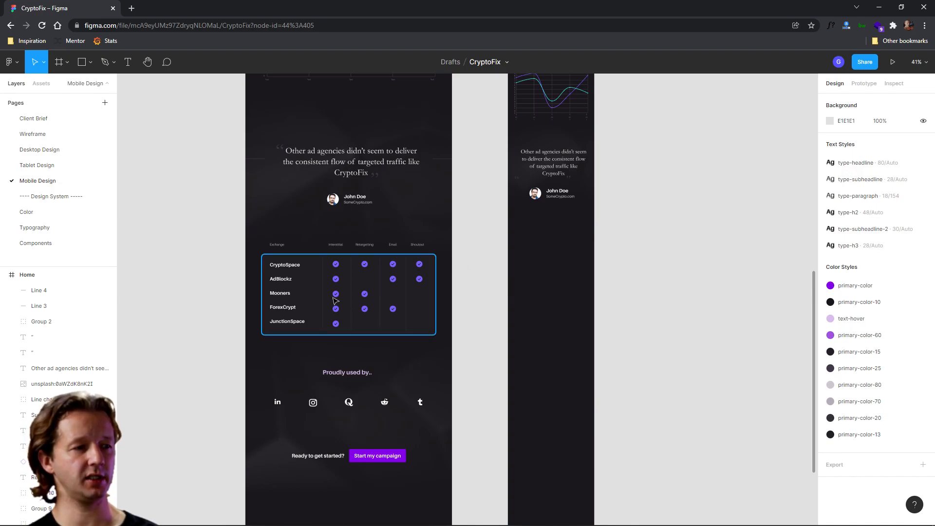
pyautogui.scroll(5, 335, 301)
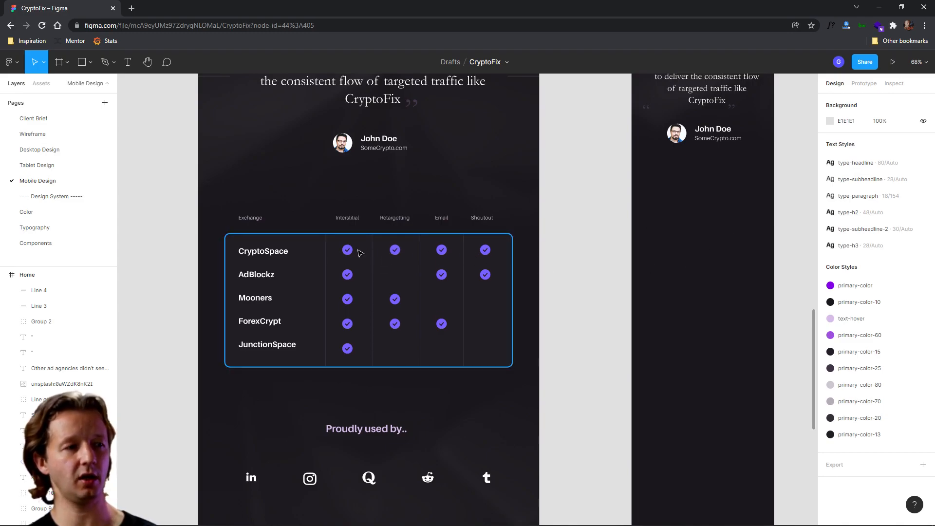
pyautogui.scroll(-5, 436, 311)
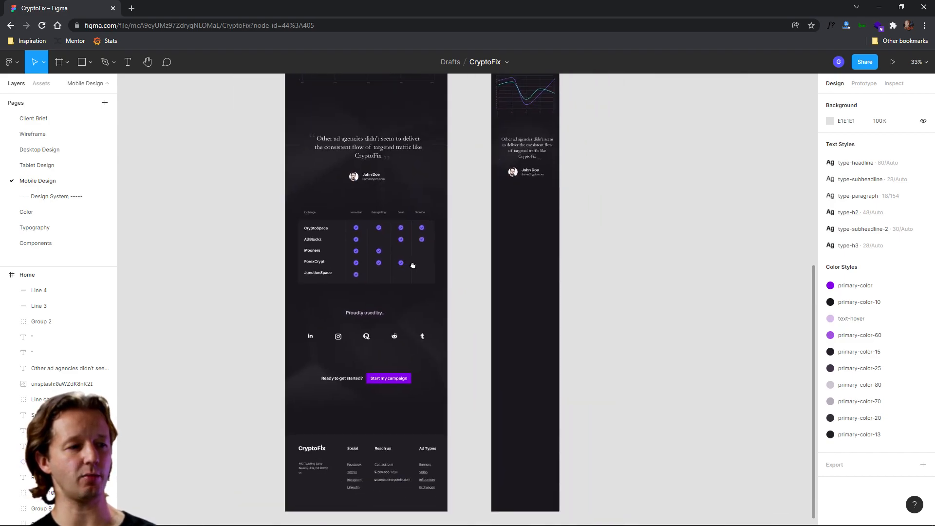